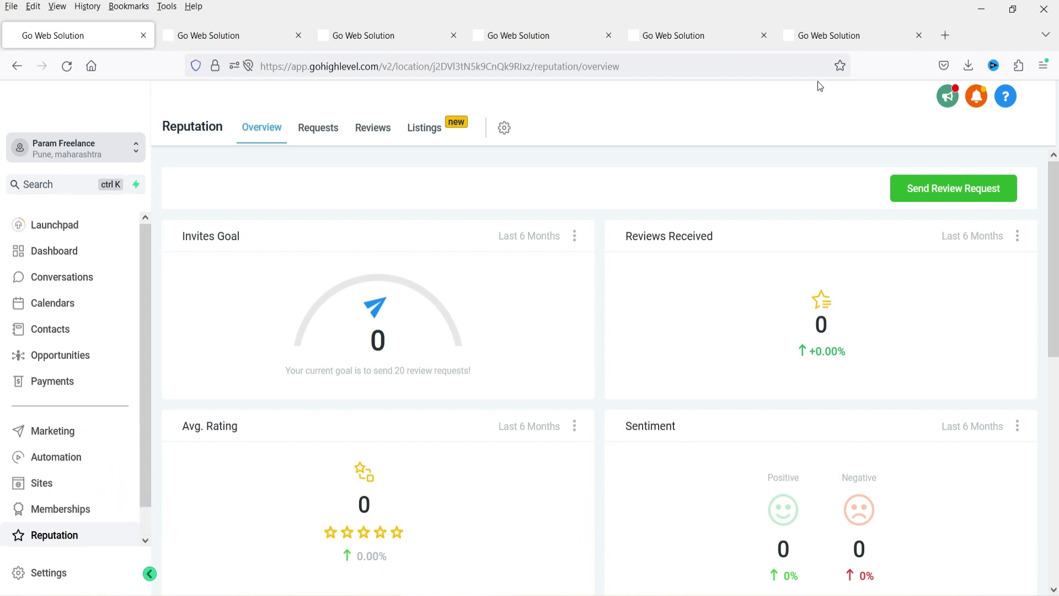
Review the Integrations, Review Request workflow and Opportunities tabs, then go to the page builder tab.
left_click(234, 35)
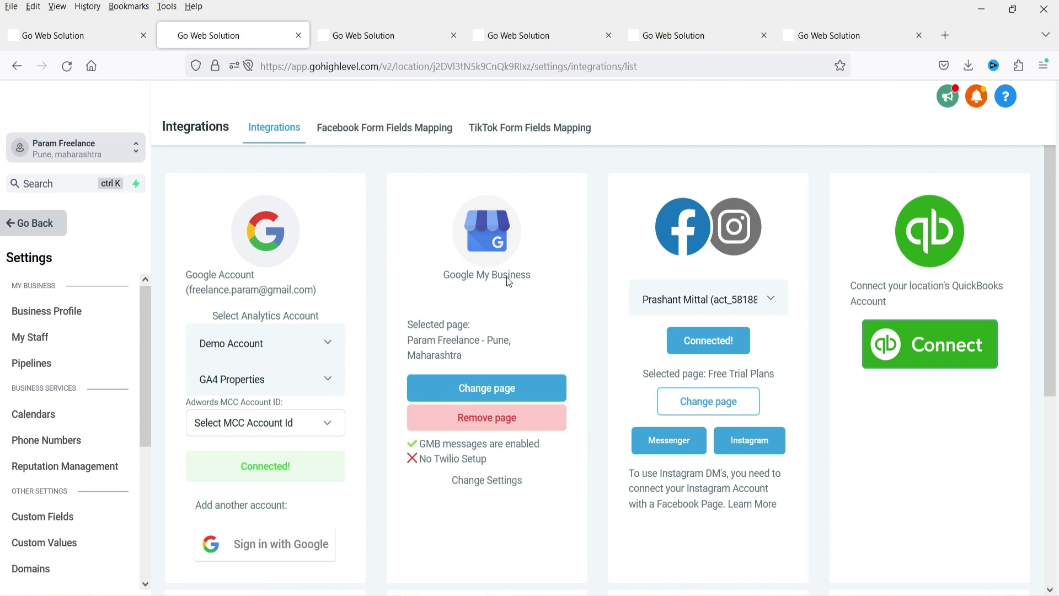
key("ctrl+Tab")
key("ctrl+Tab")
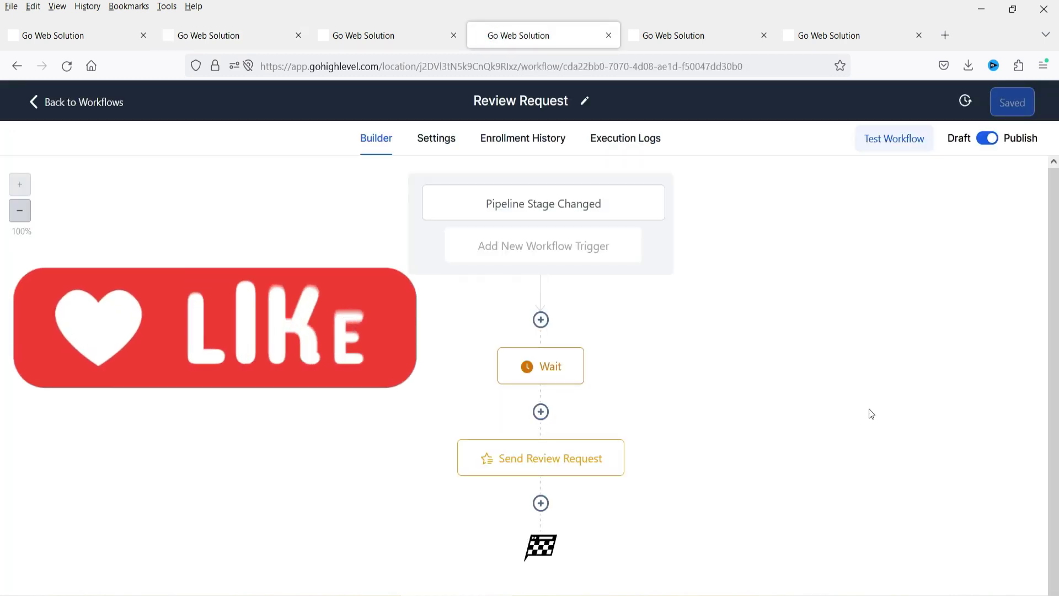
left_click(381, 41)
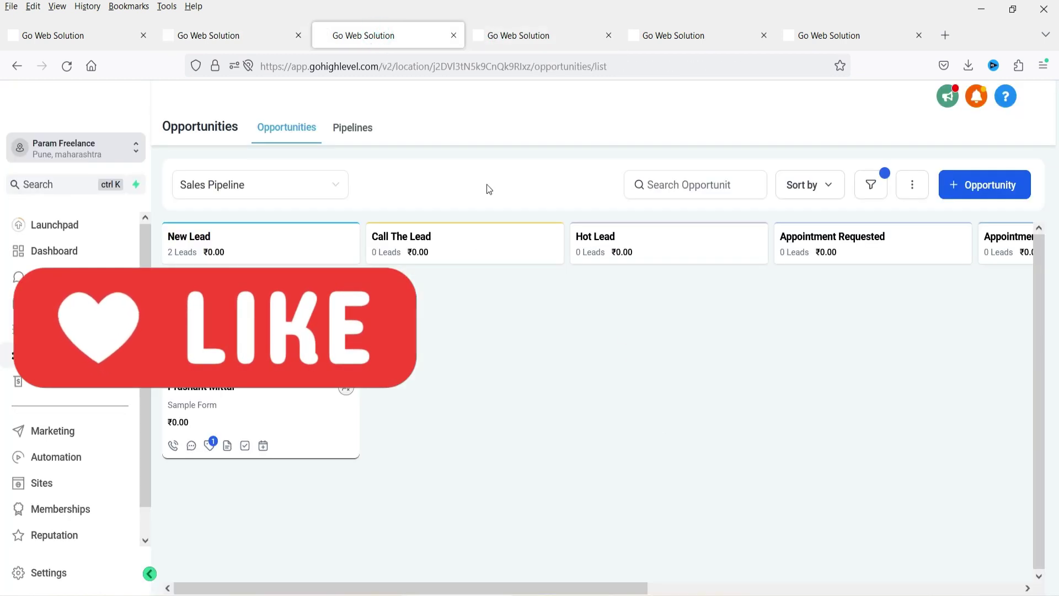
key("ctrl+Tab")
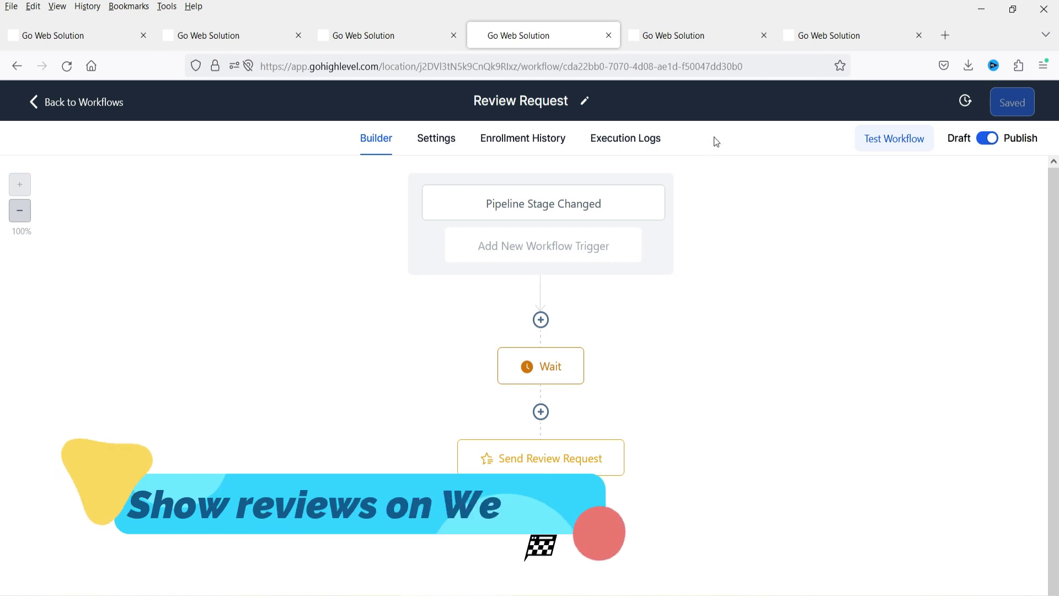
left_click(826, 45)
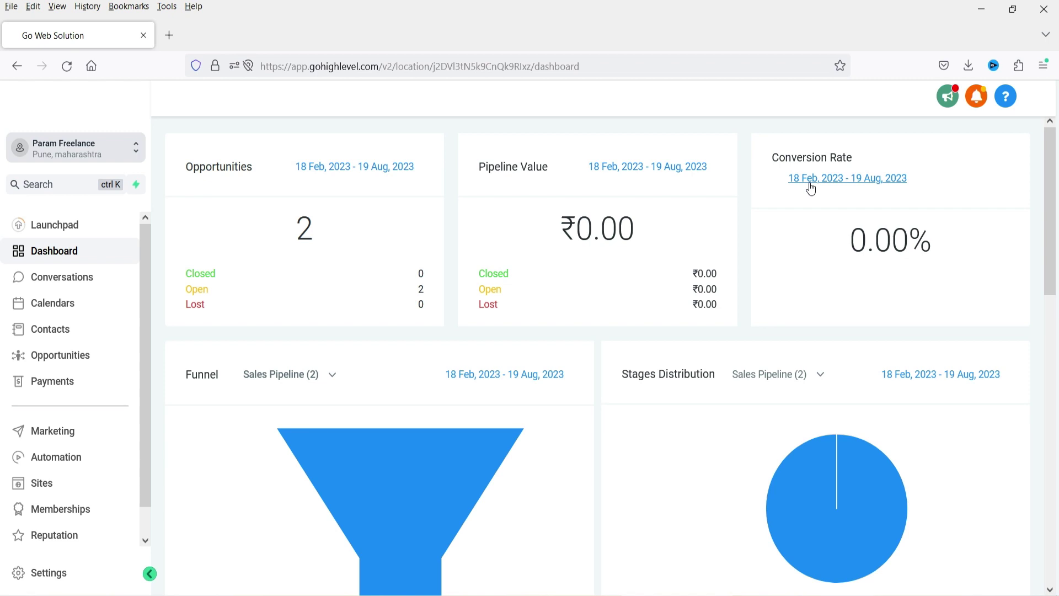
Go to the location Settings and open the Integrations page.
left_click(40, 576)
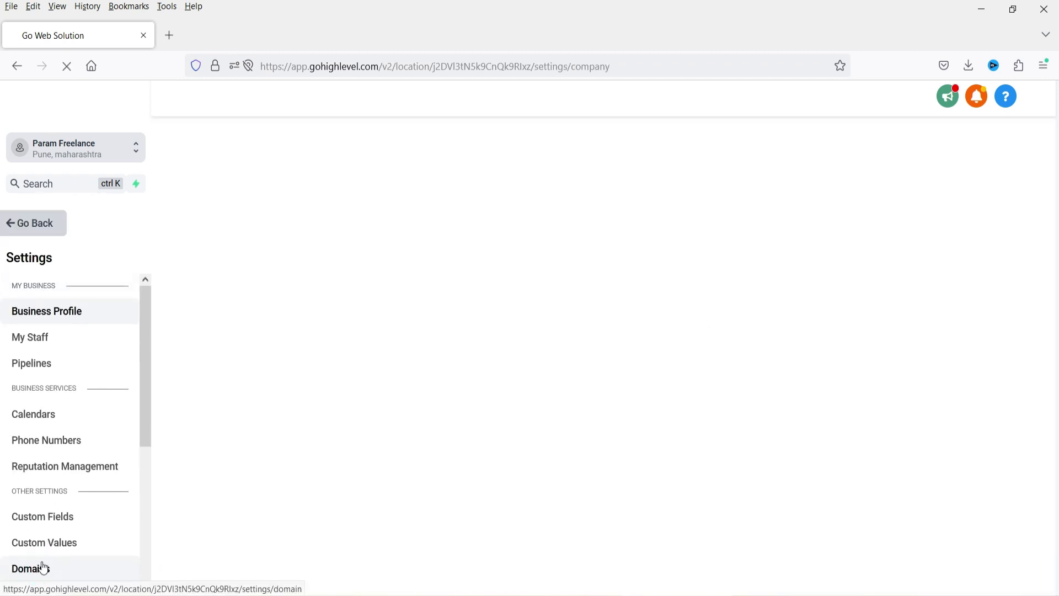
scroll(61, 432, "down", 4)
left_click(60, 434)
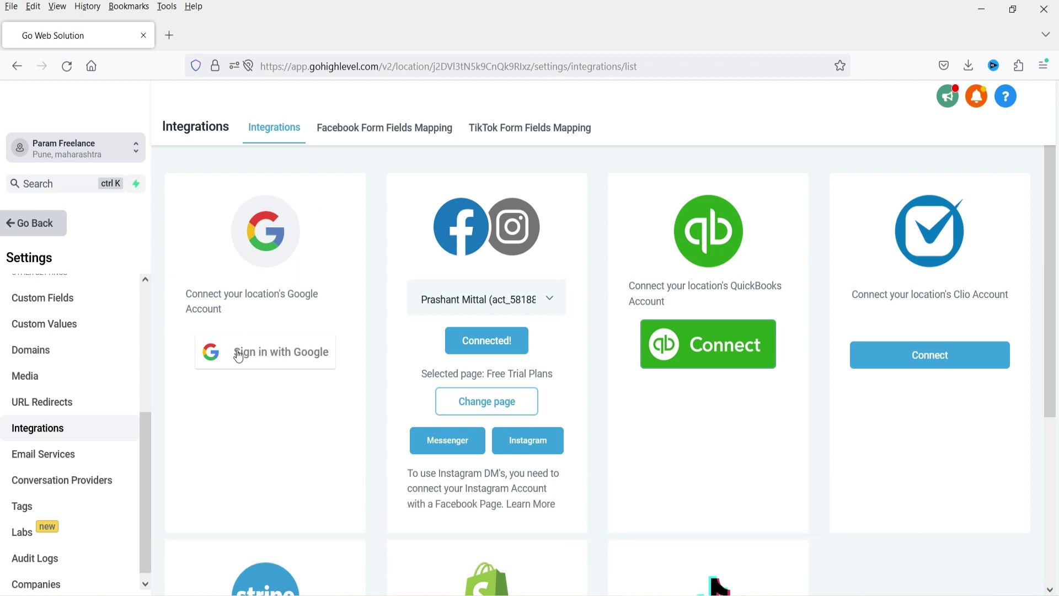
Sign in with Google, choose the account and allow the requested permissions.
left_click(282, 354)
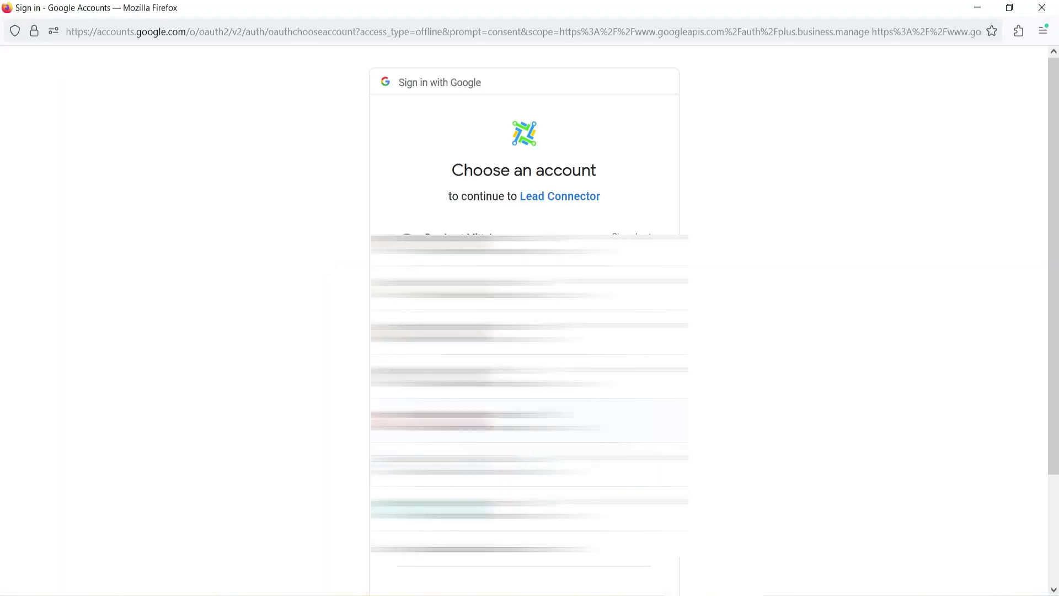
left_click(496, 421)
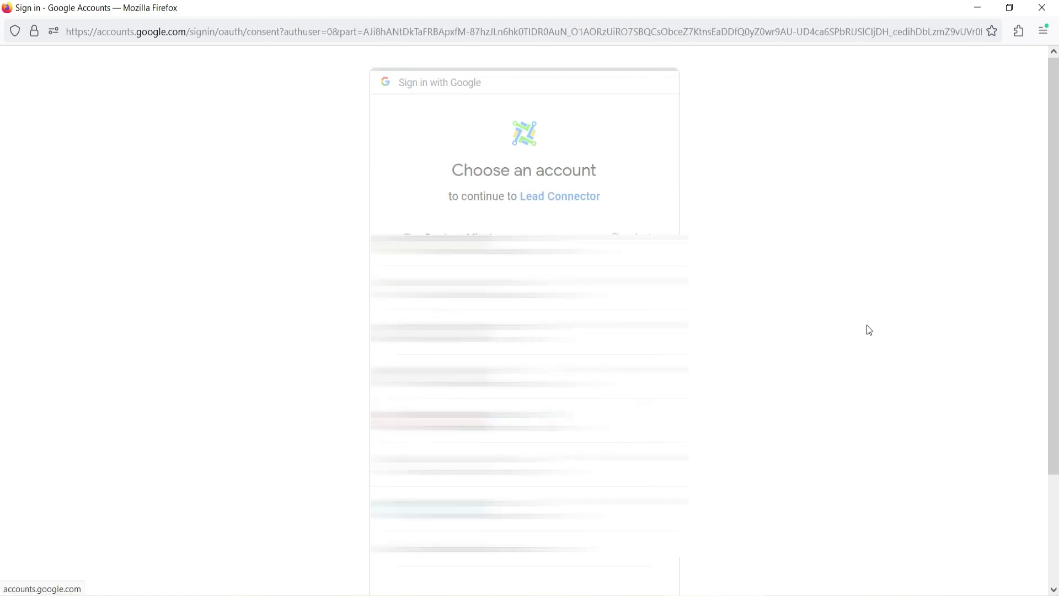
scroll(515, 296, "down", 10)
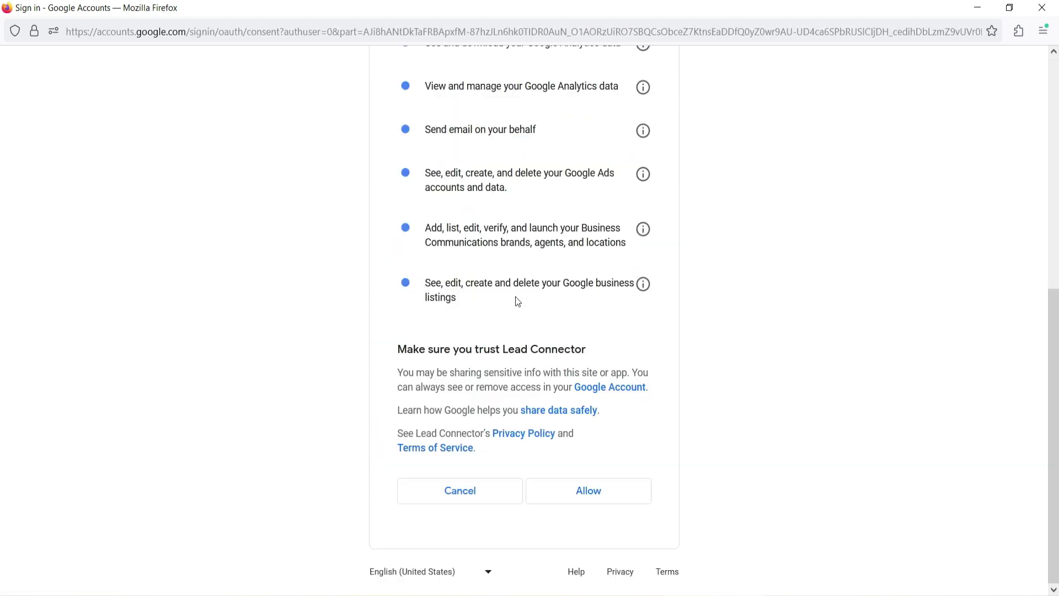
left_click(592, 493)
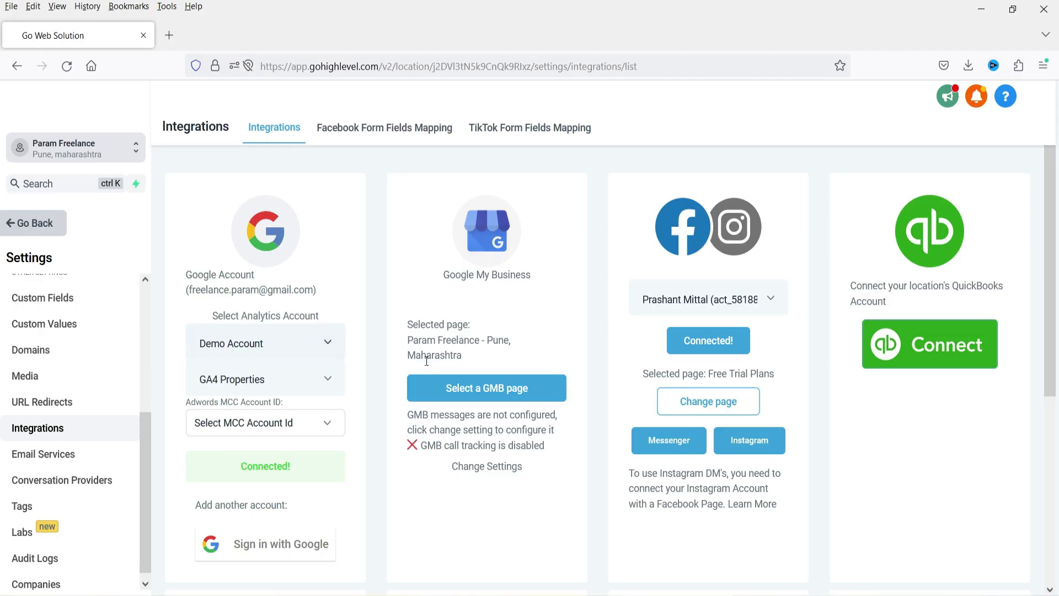
Link the Pune, Maharashtra business as the Google My Business page.
left_click(483, 389)
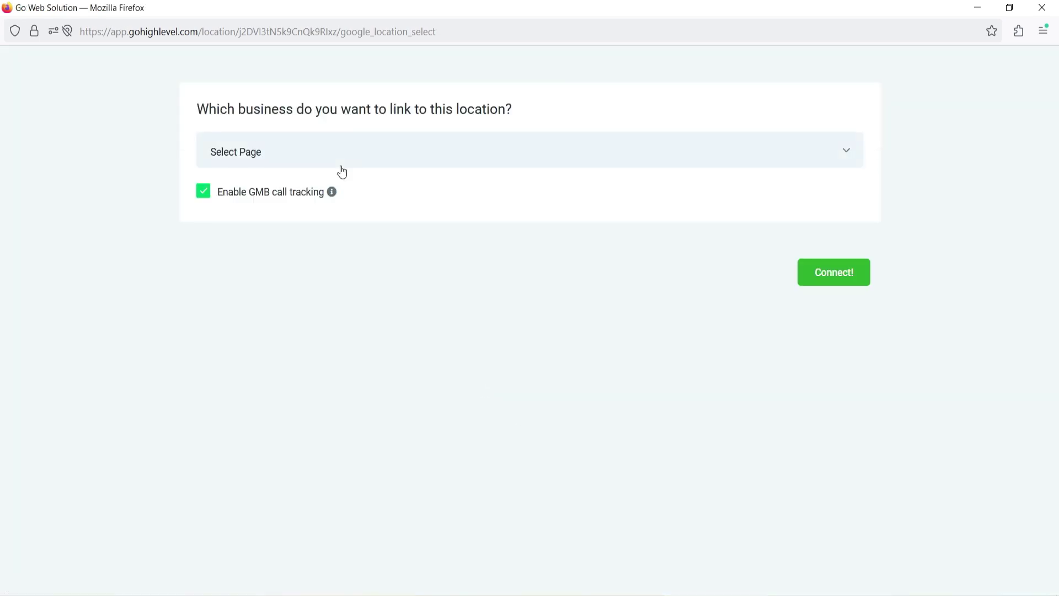
left_click(342, 172)
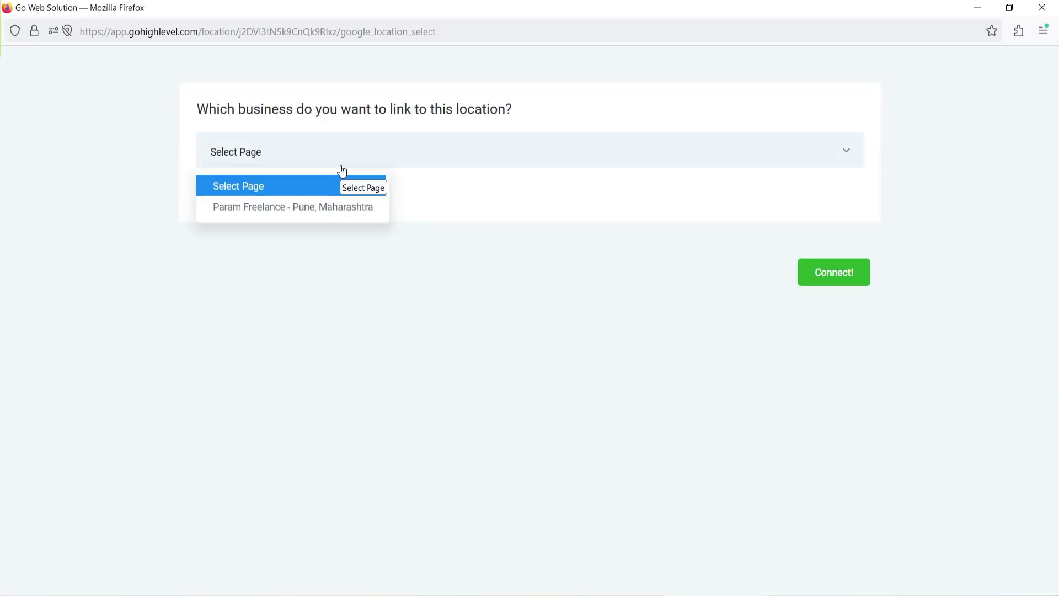
left_click(319, 208)
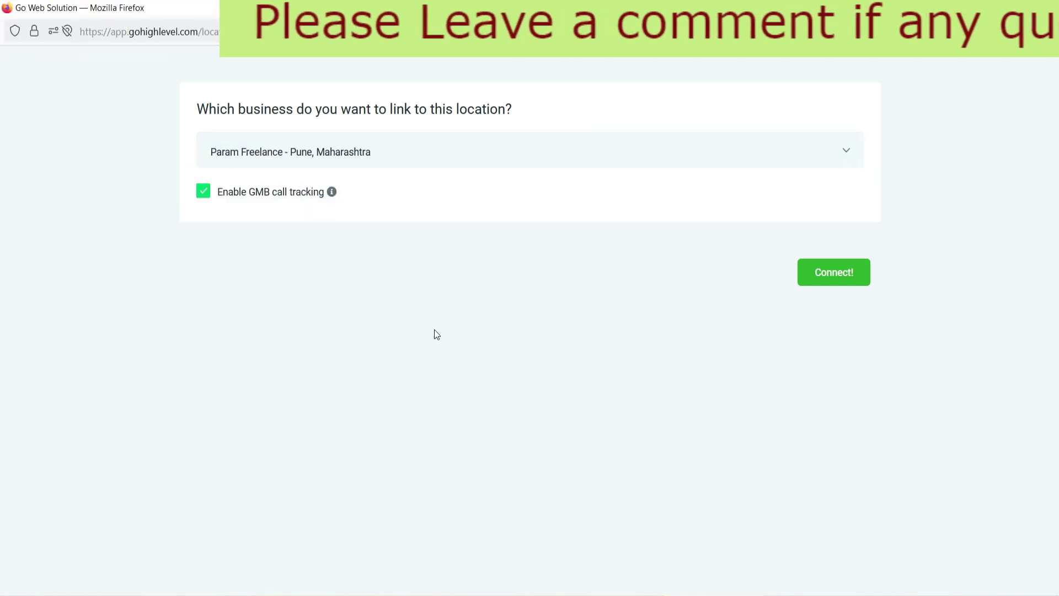
left_click(833, 279)
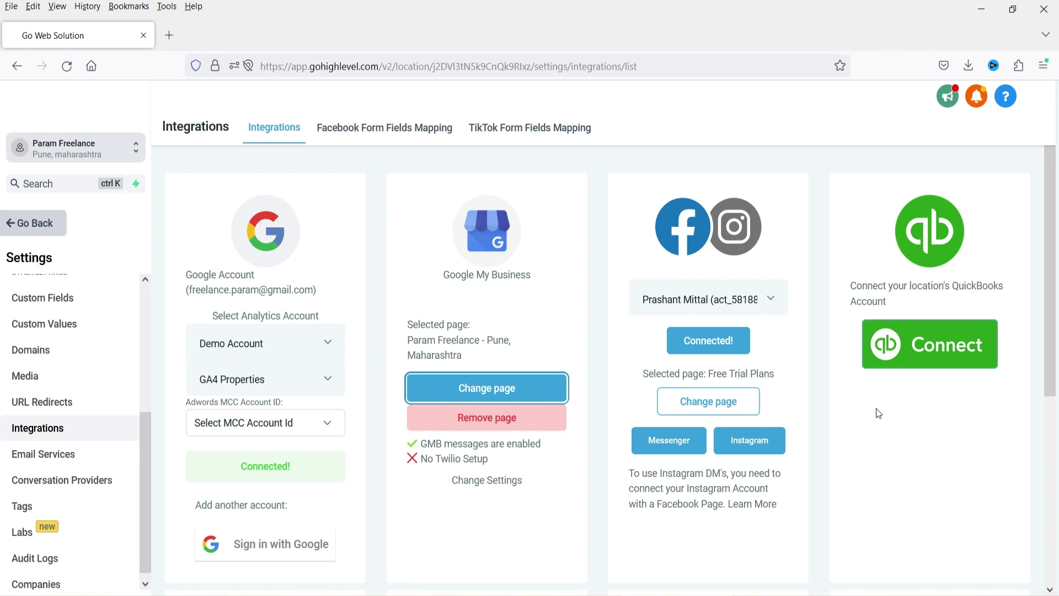
Generate the Google write-review link in Reputation Management and save it.
scroll(56, 361, "up", 4)
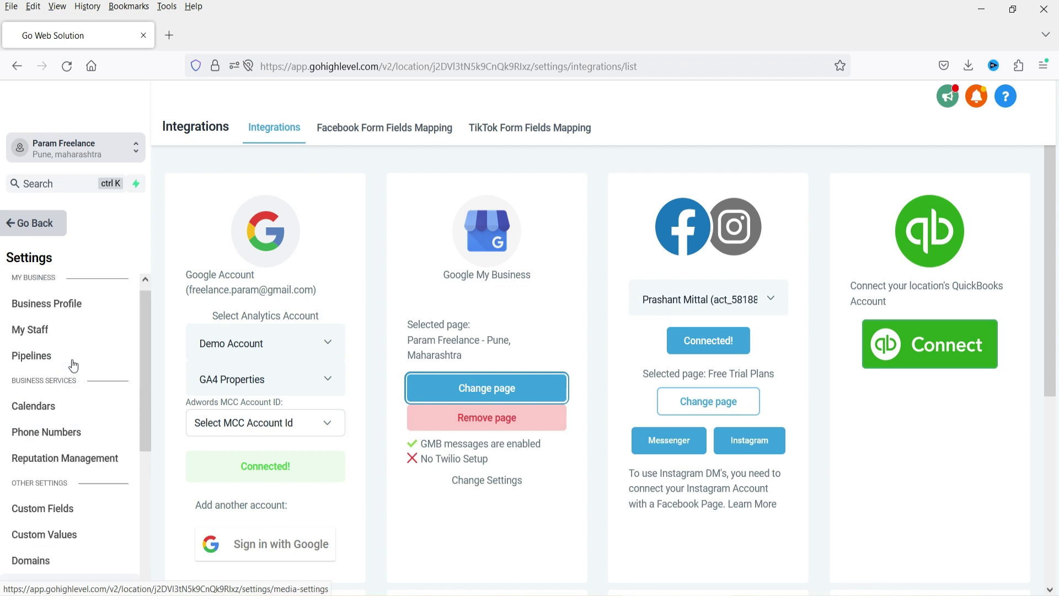
left_click(54, 468)
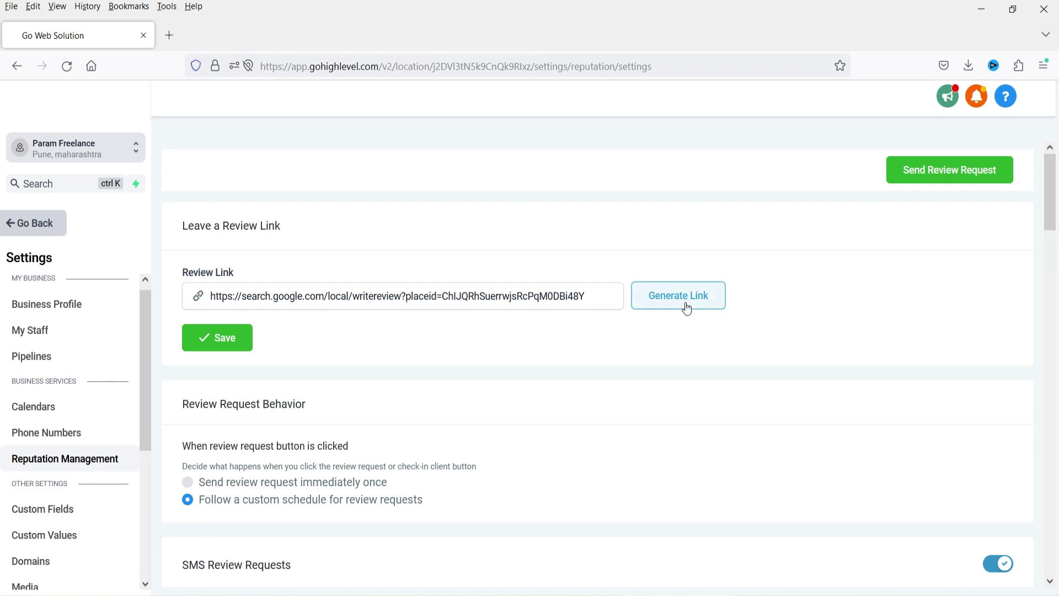
left_click(207, 347)
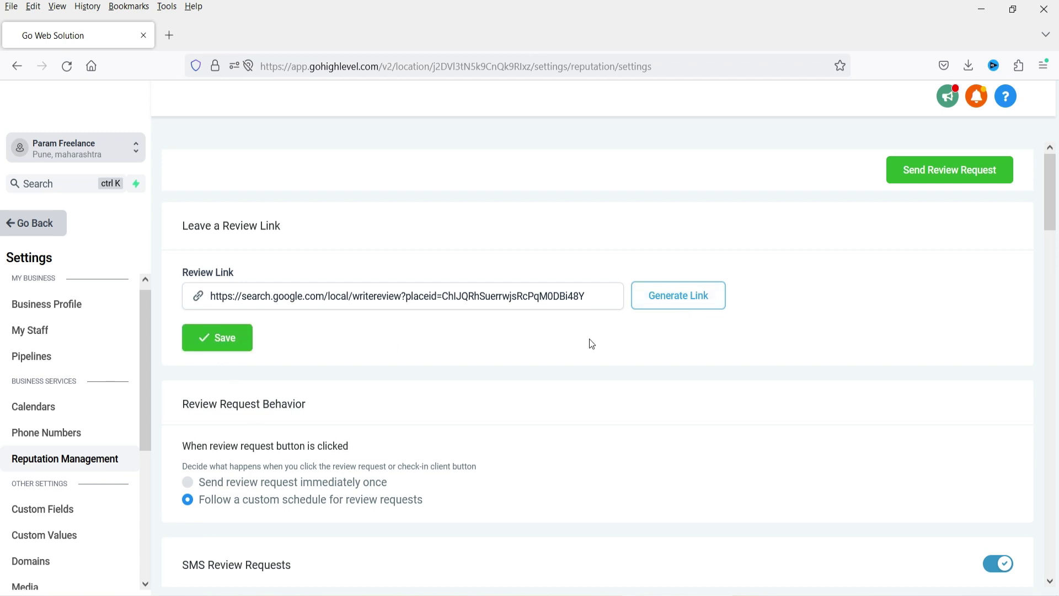
scroll(724, 307, "down", 4)
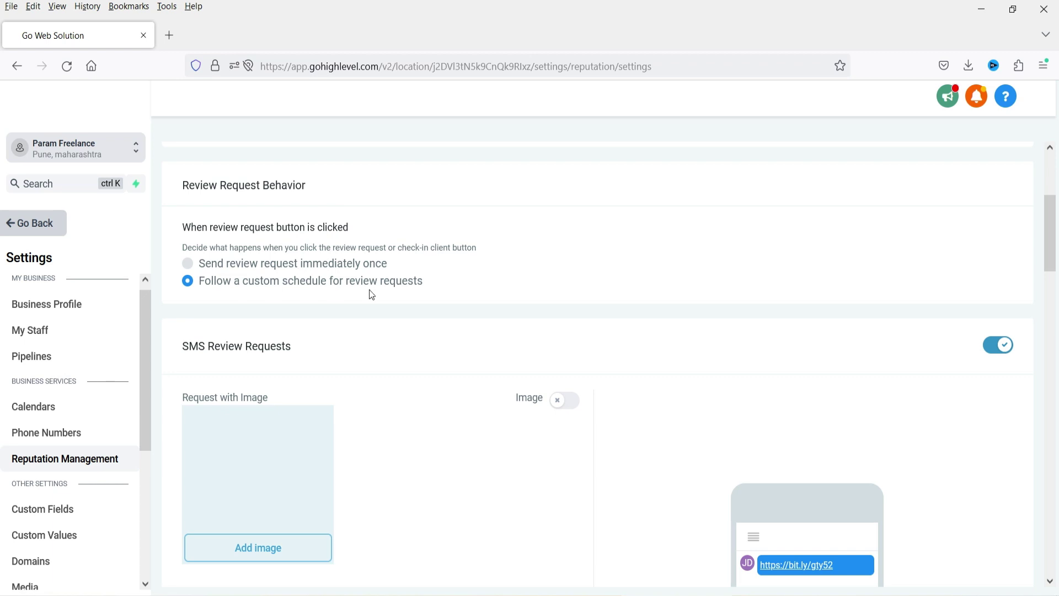
Choose 'Send review request immediately once' under Review Request Behavior.
left_click(377, 266)
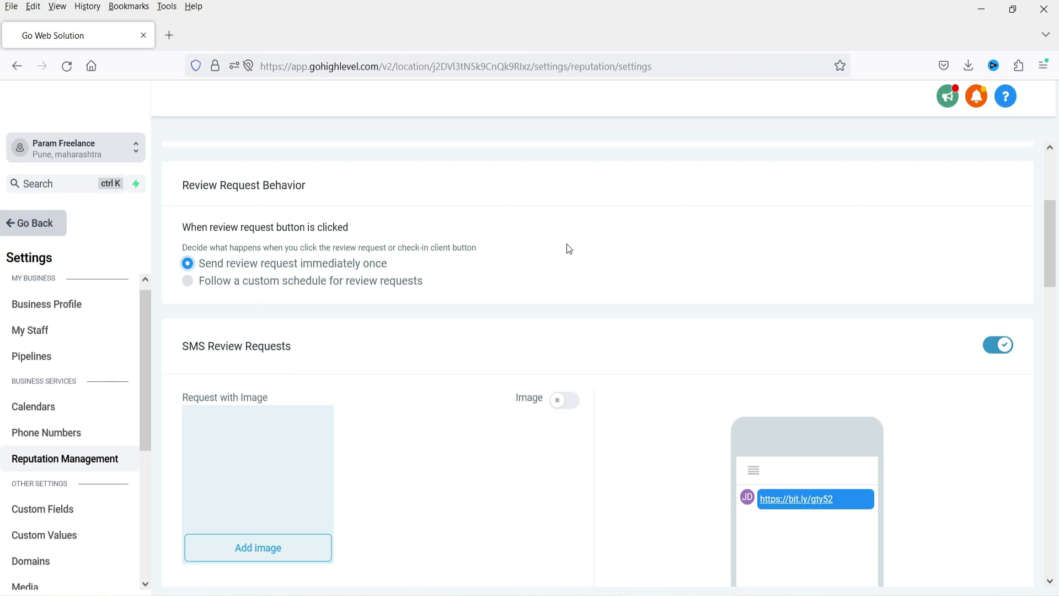
scroll(260, 215, "down", 3)
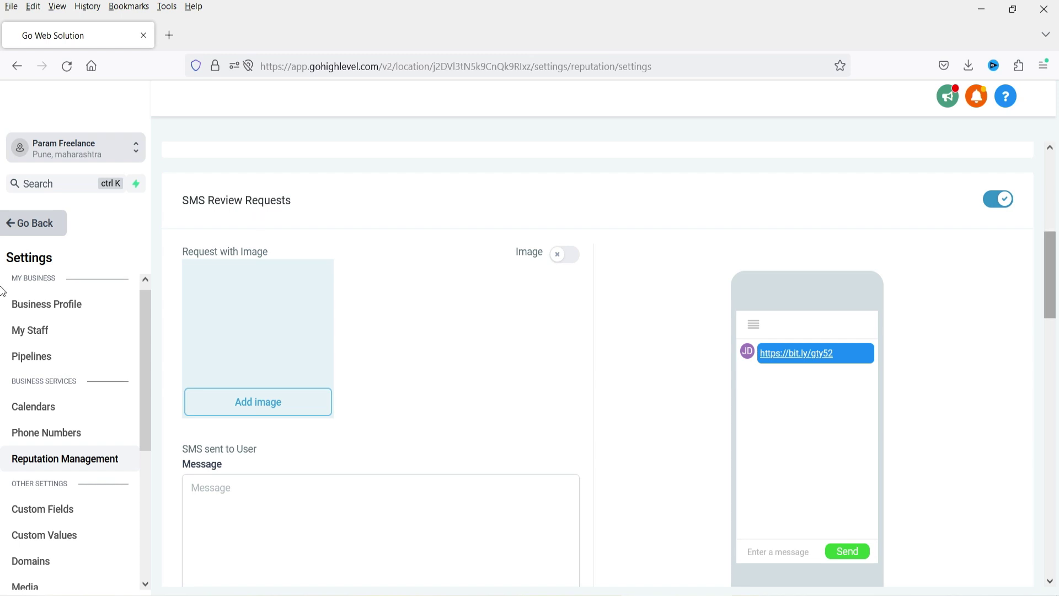
Switch SMS Review Requests off and back on.
left_click(995, 205)
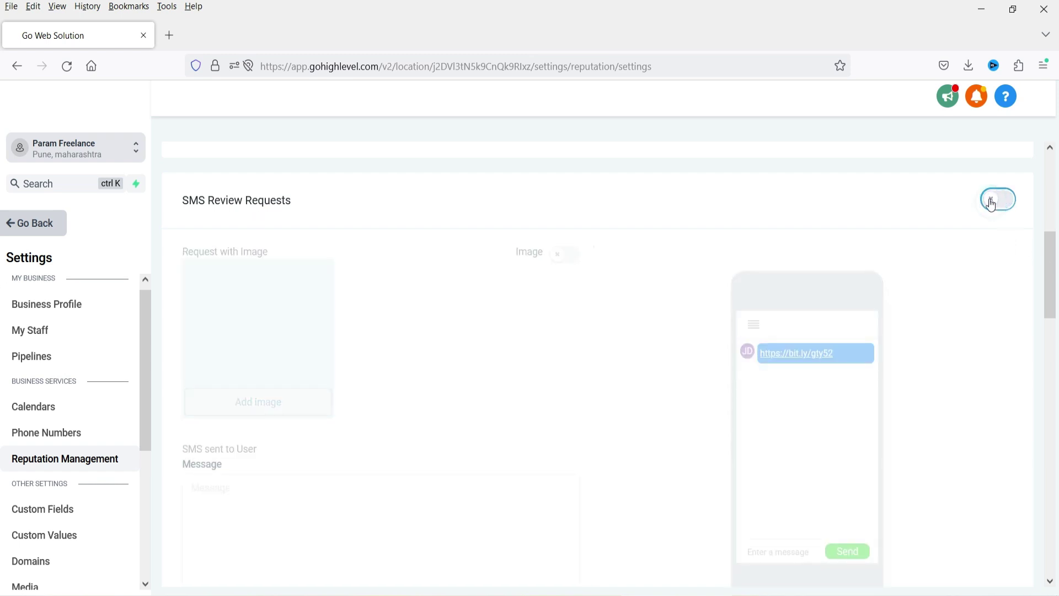
left_click(1004, 210)
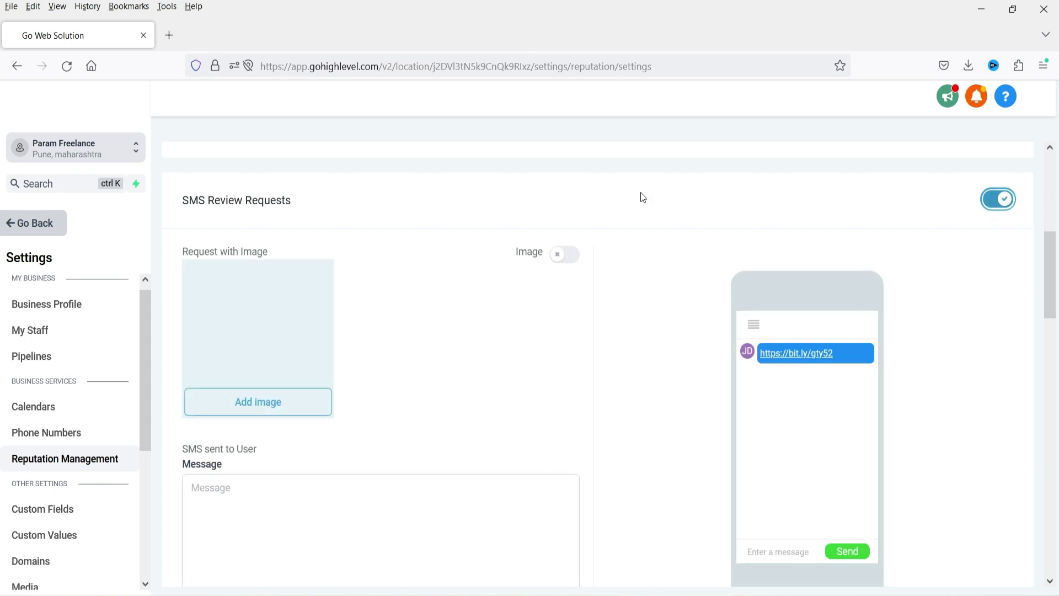
scroll(433, 269, "down", 5)
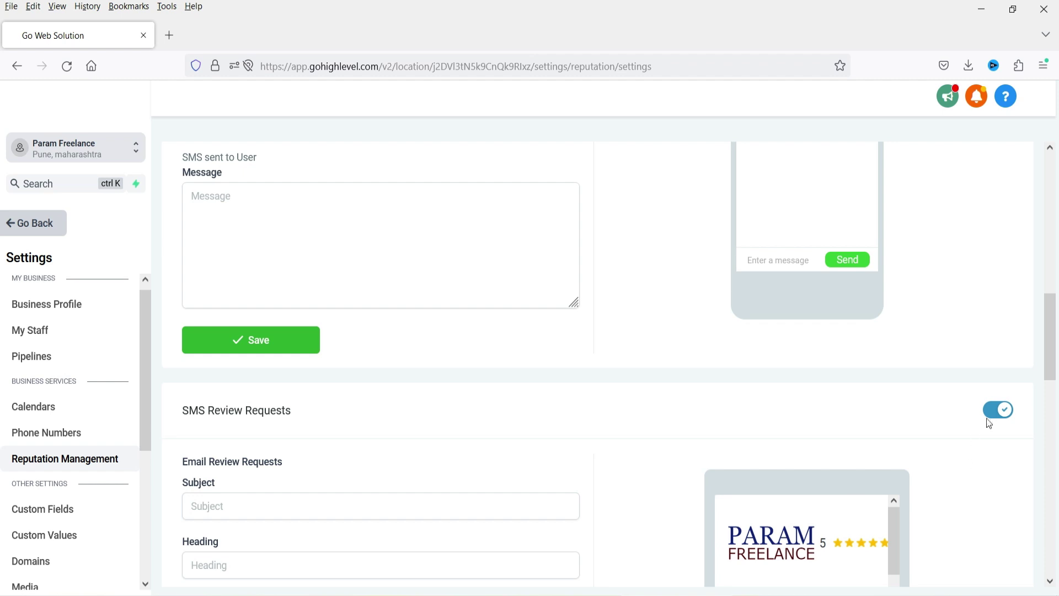
scroll(693, 435, "up", 4)
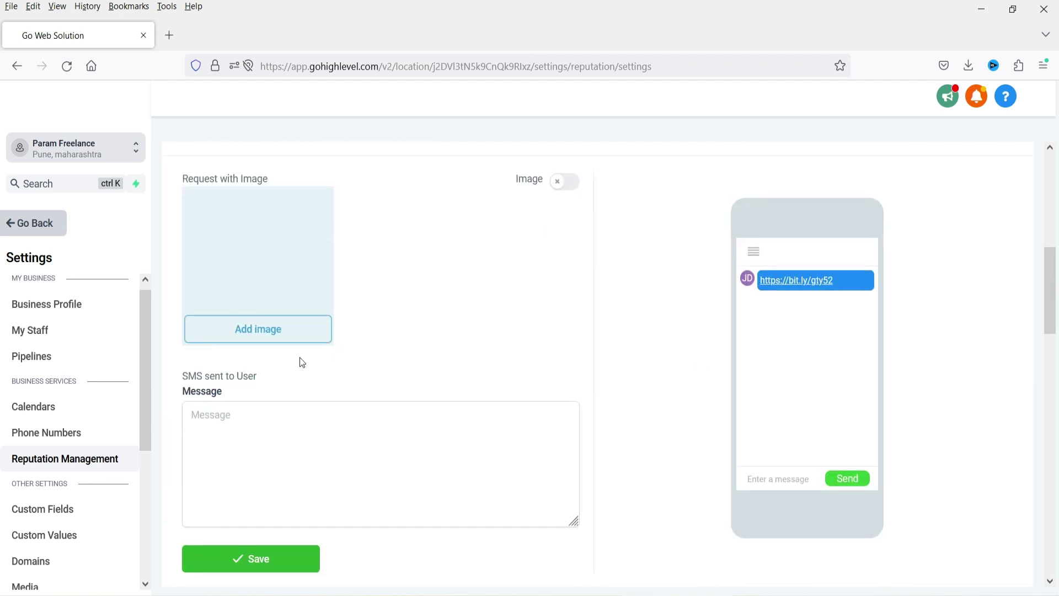
Upload a night-skyline image for the SMS request, leaving the Image option switched off.
left_click(553, 182)
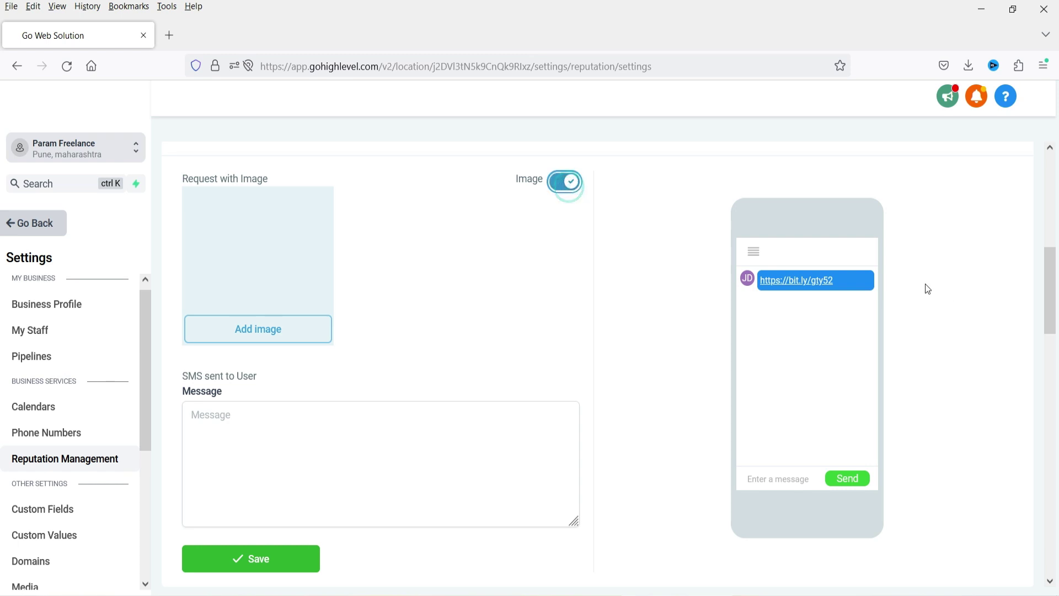
scroll(772, 285, "up", 1)
left_click(564, 255)
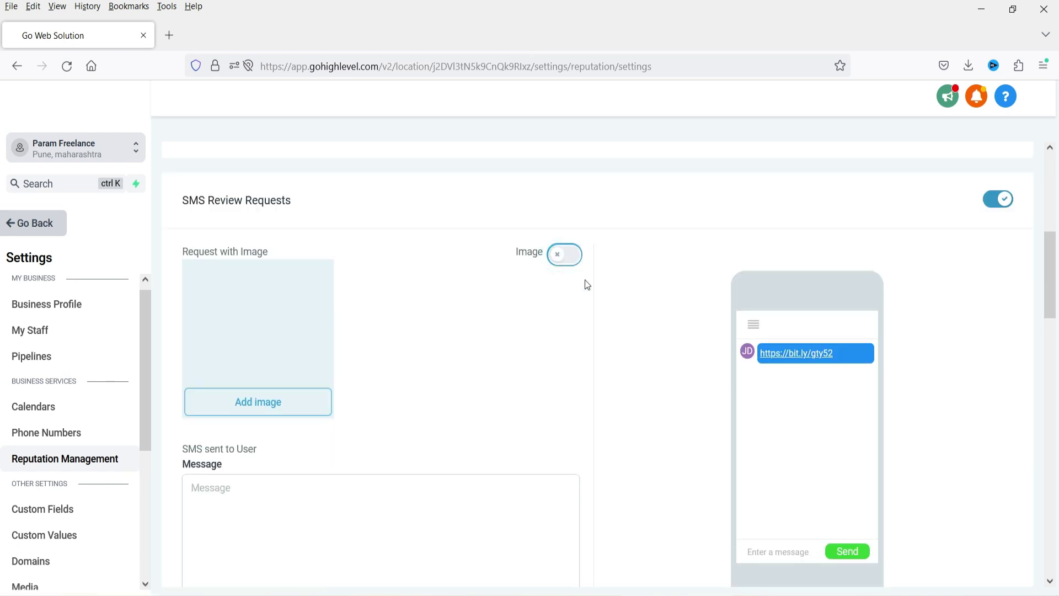
left_click(278, 401)
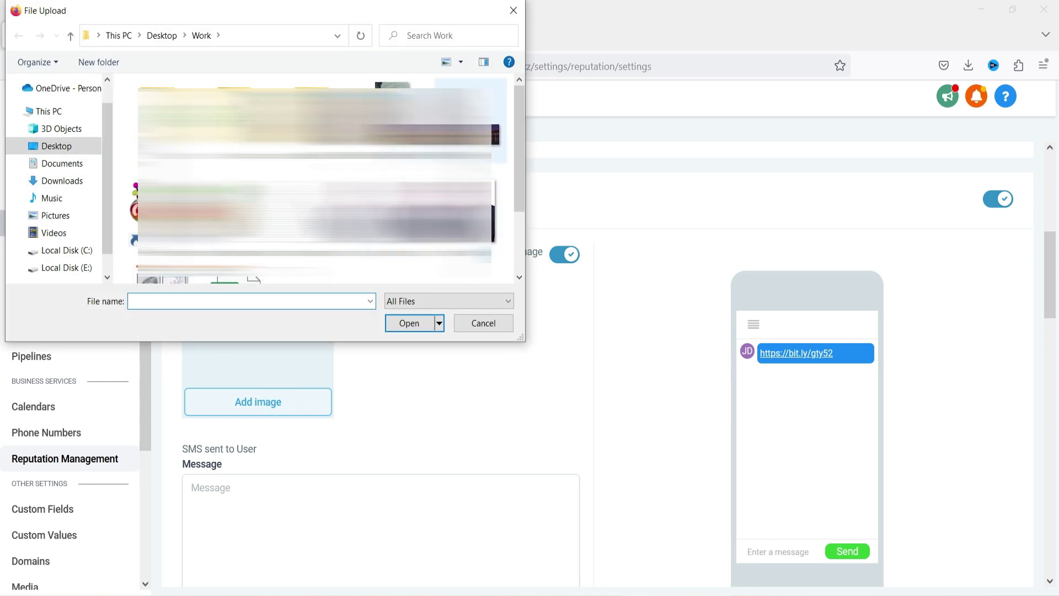
double_click(497, 216)
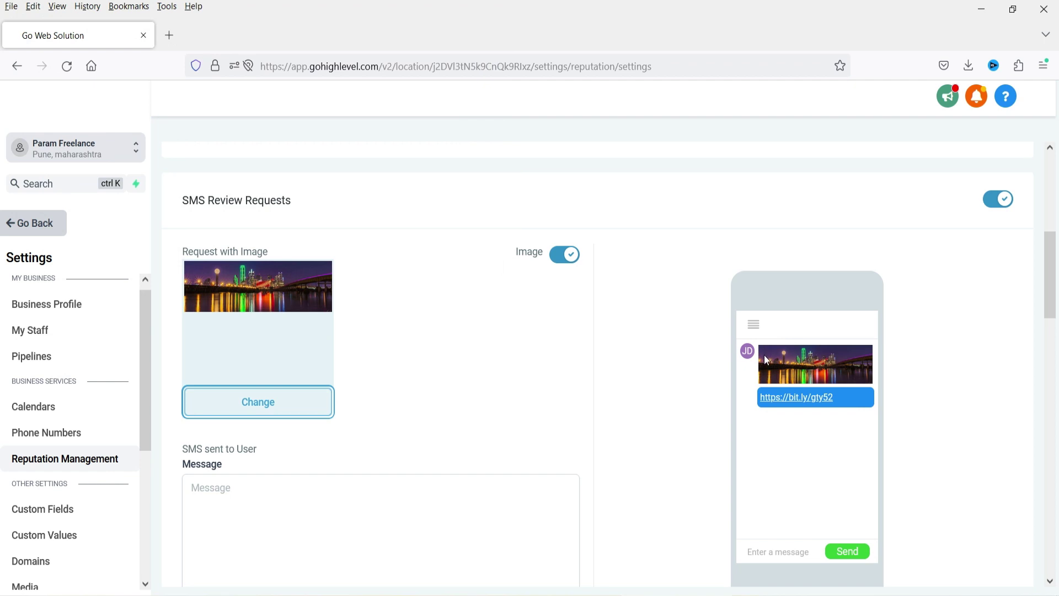
left_click(564, 255)
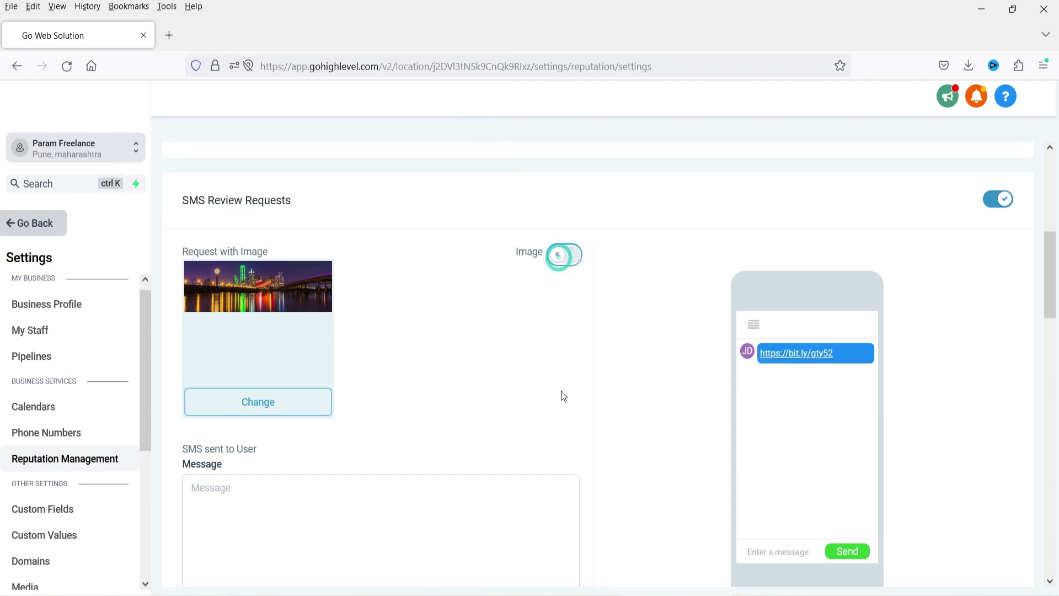
scroll(550, 359, "down", 3)
left_click(293, 298)
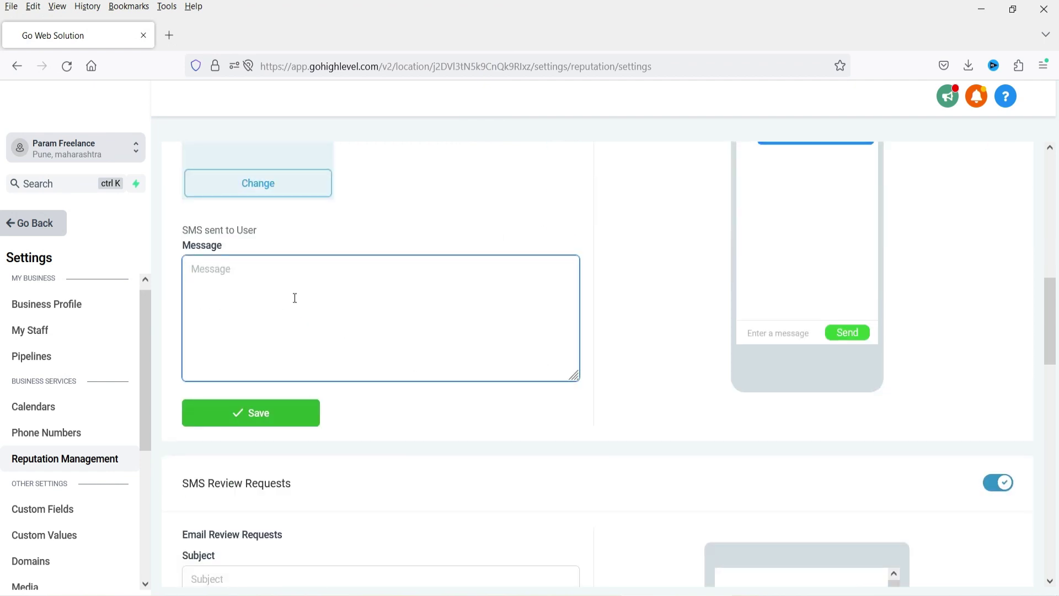
Save 'Please add your review for the service we provided.' as the SMS review message.
scroll(301, 319, "up", 3)
type("Please add you")
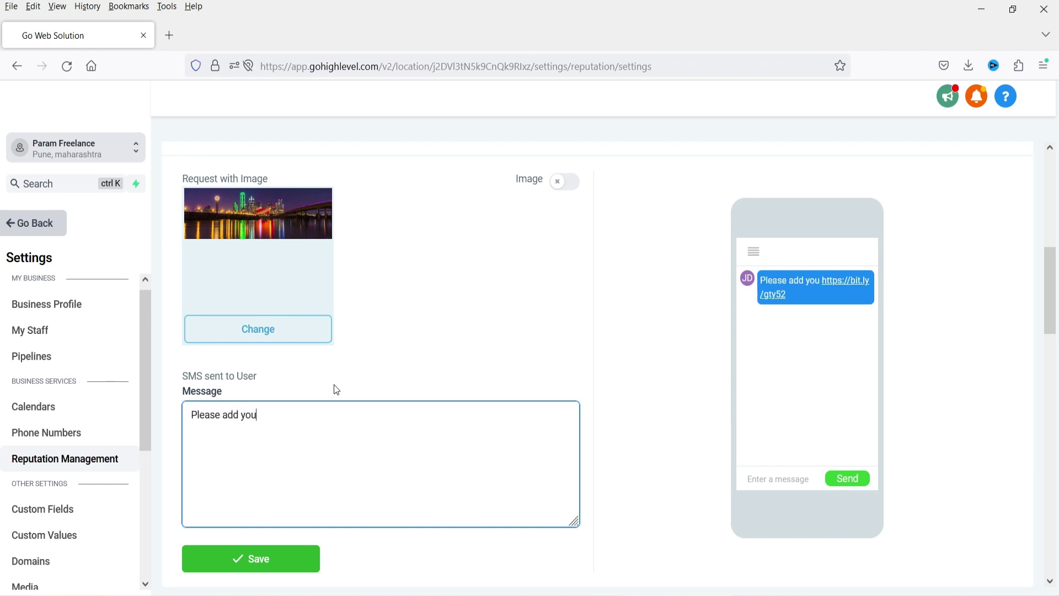
type("r review for the service we provided.")
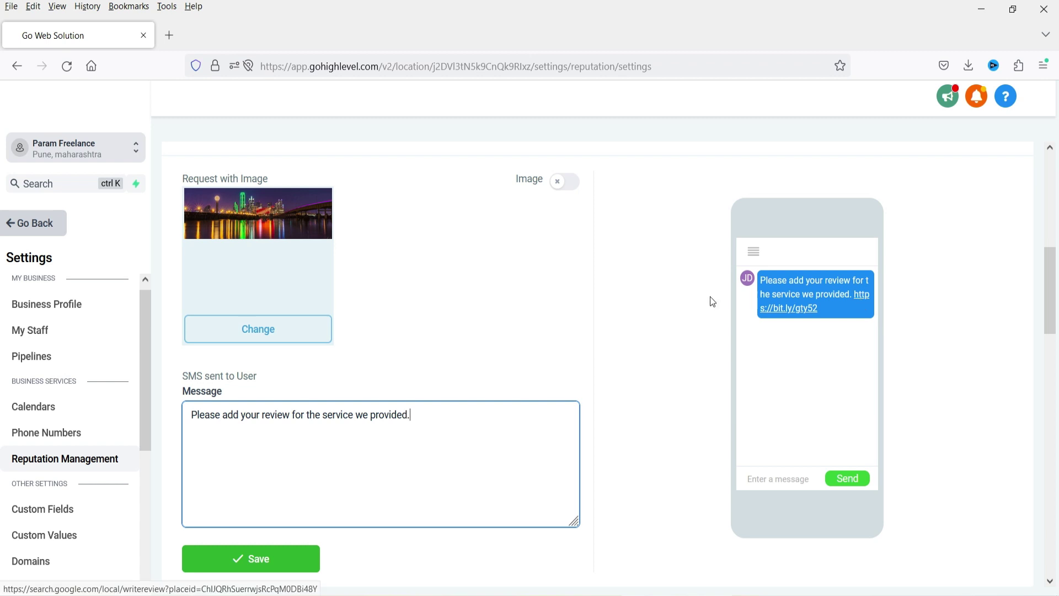
scroll(710, 297, "up", 10)
scroll(622, 343, "down", 9)
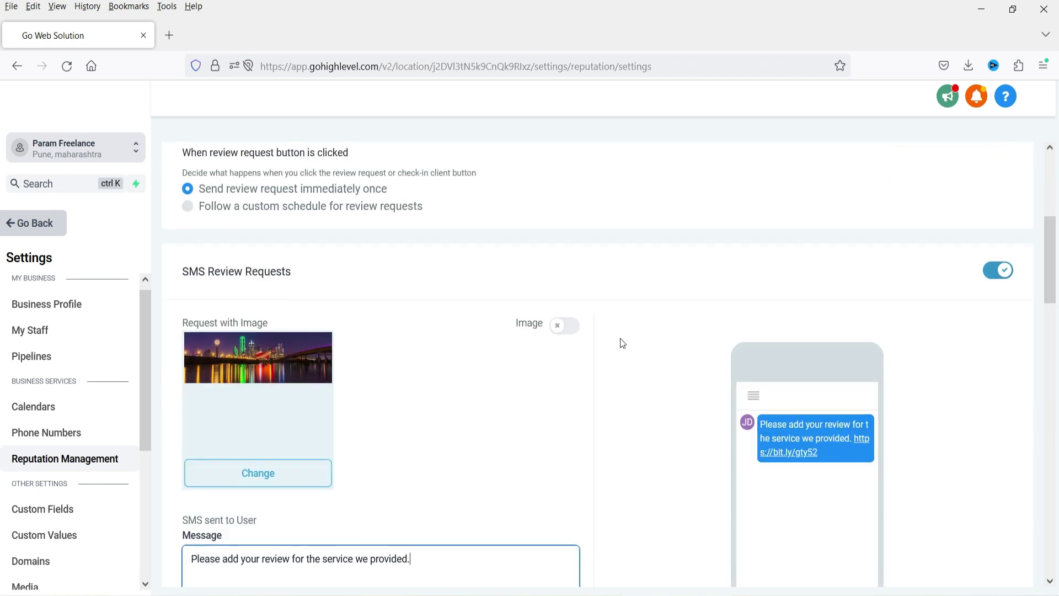
left_click(257, 486)
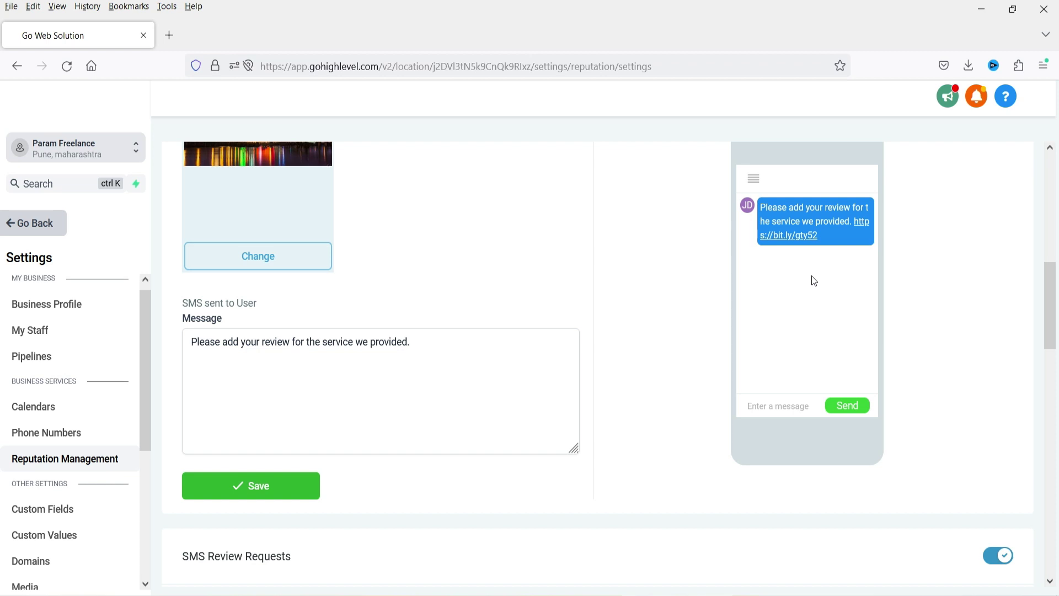
scroll(789, 280, "down", 5)
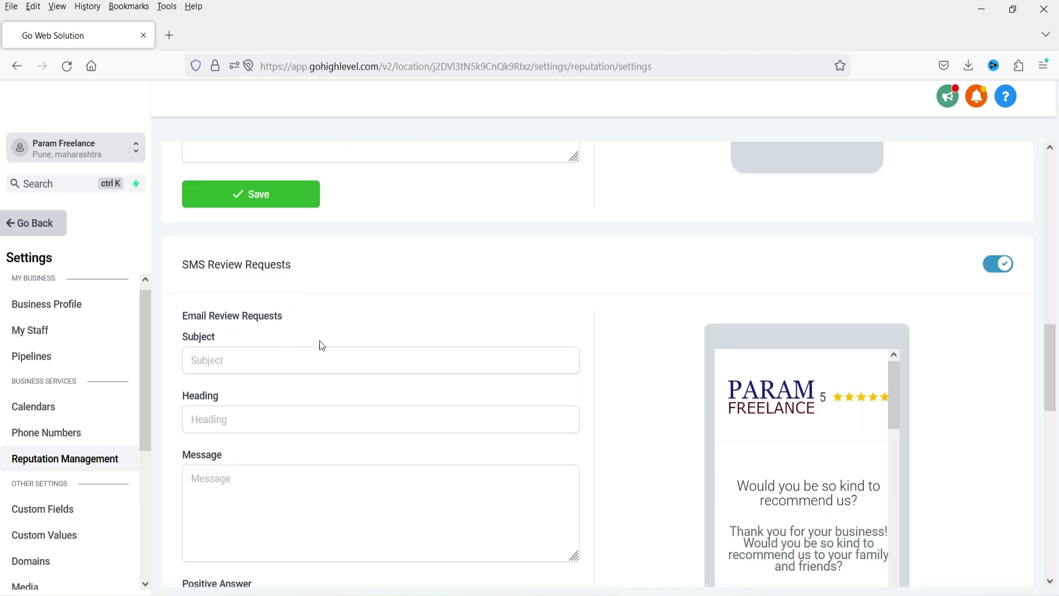
Set the email subject 'Plese share your review' and heading 'Requesting you to rate our services'.
left_click(247, 361)
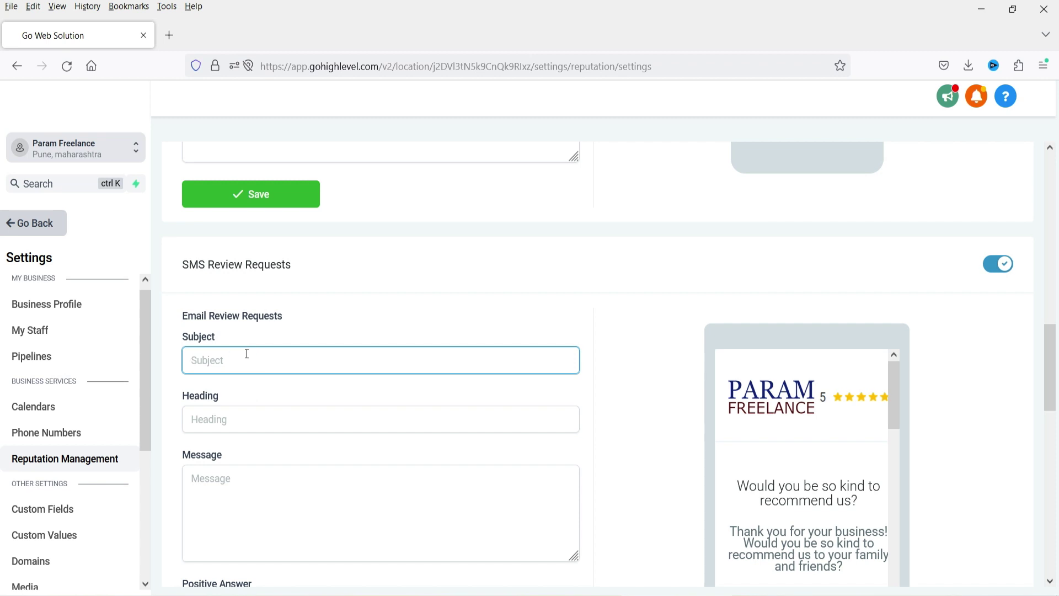
type("Plese share your review")
left_click(291, 420)
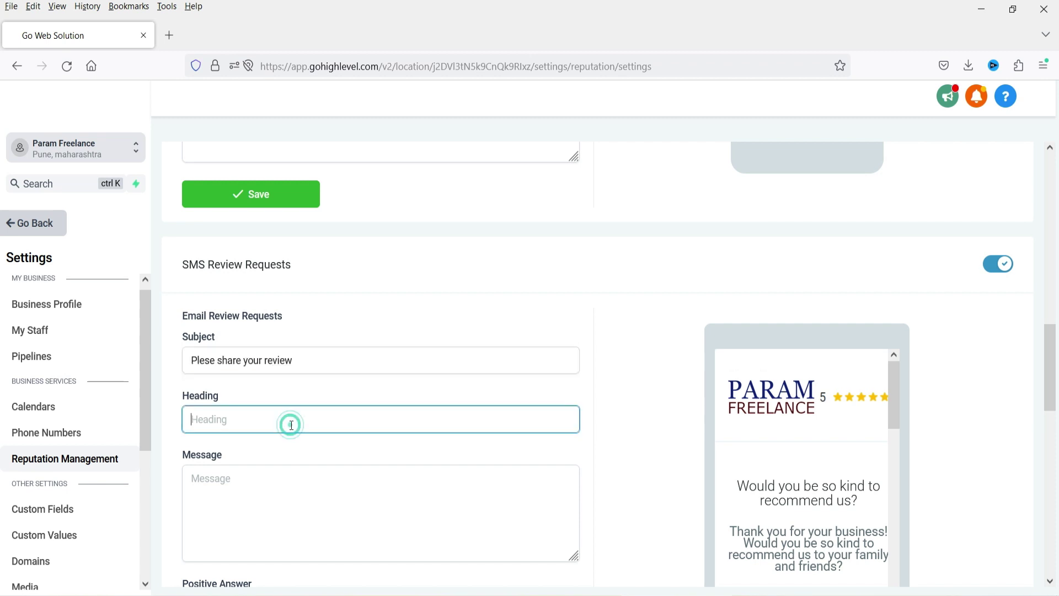
type("Requesting you to rate our services")
scroll(324, 386, "down", 3)
Copy the SMS message text into the email Message field.
left_click(323, 356)
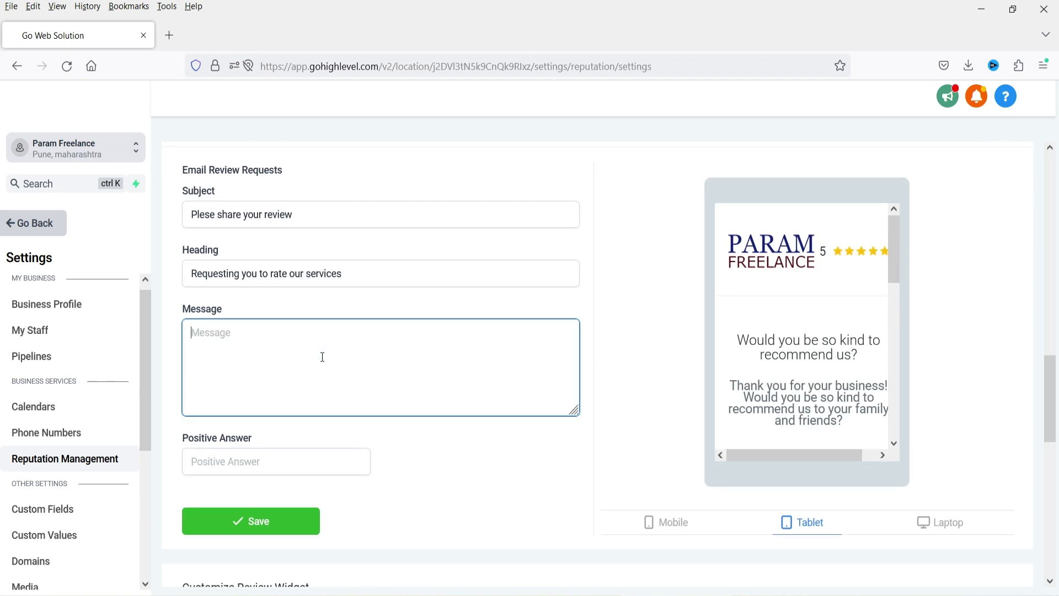
scroll(324, 353, "up", 7)
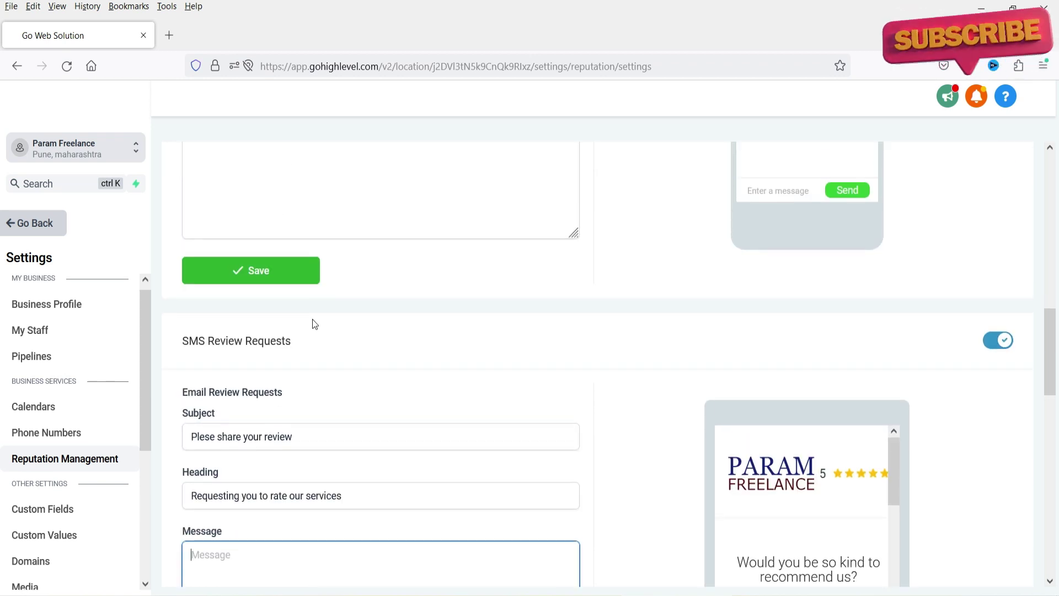
triple_click(431, 350)
key("ctrl+c")
scroll(353, 383, "down", 7)
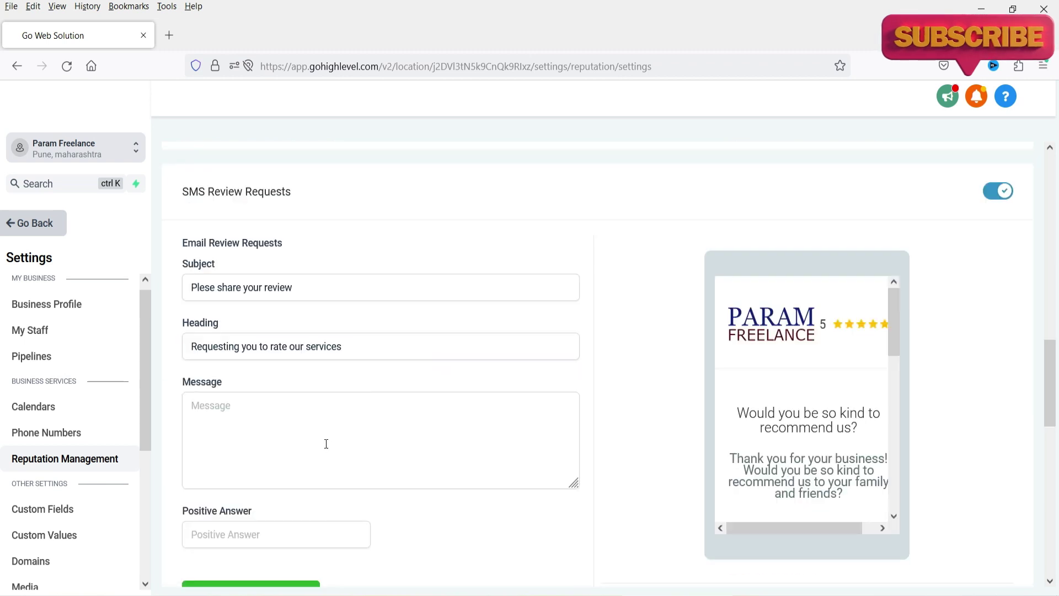
left_click(318, 425)
key("ctrl+v")
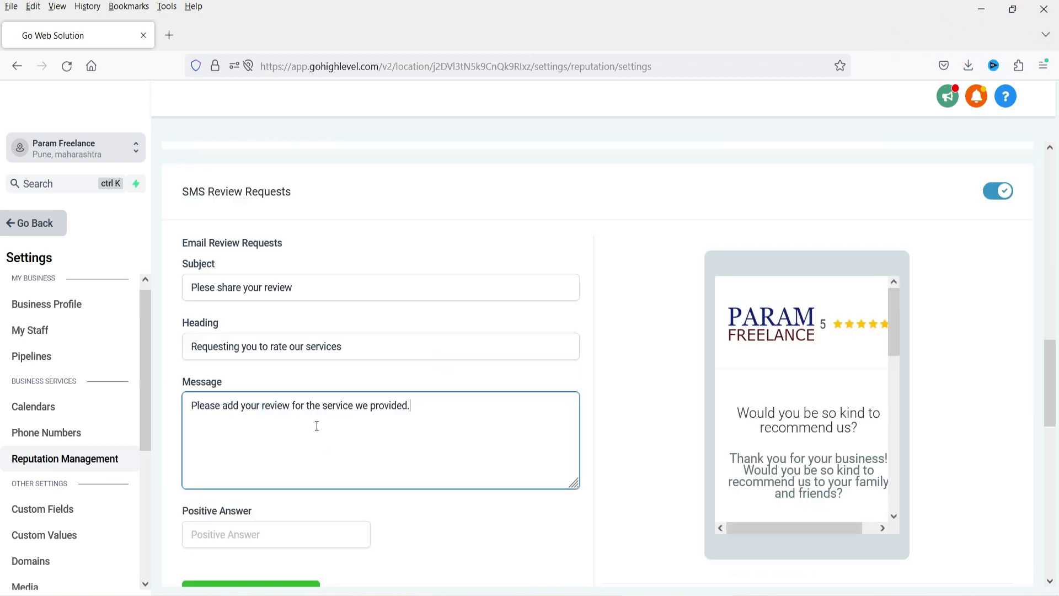
scroll(552, 386, "down", 4)
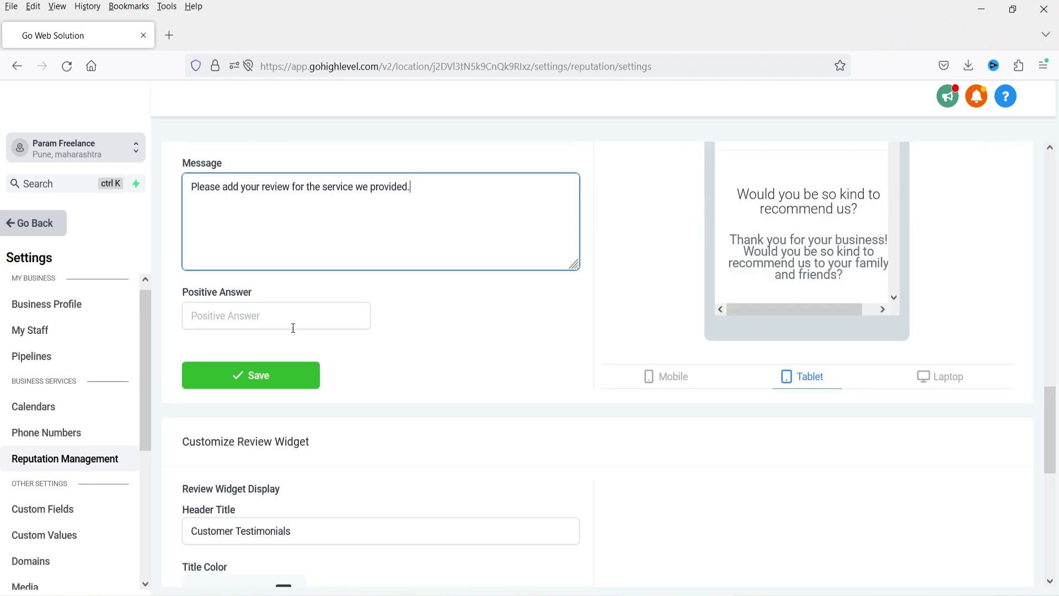
scroll(814, 464, "up", 3)
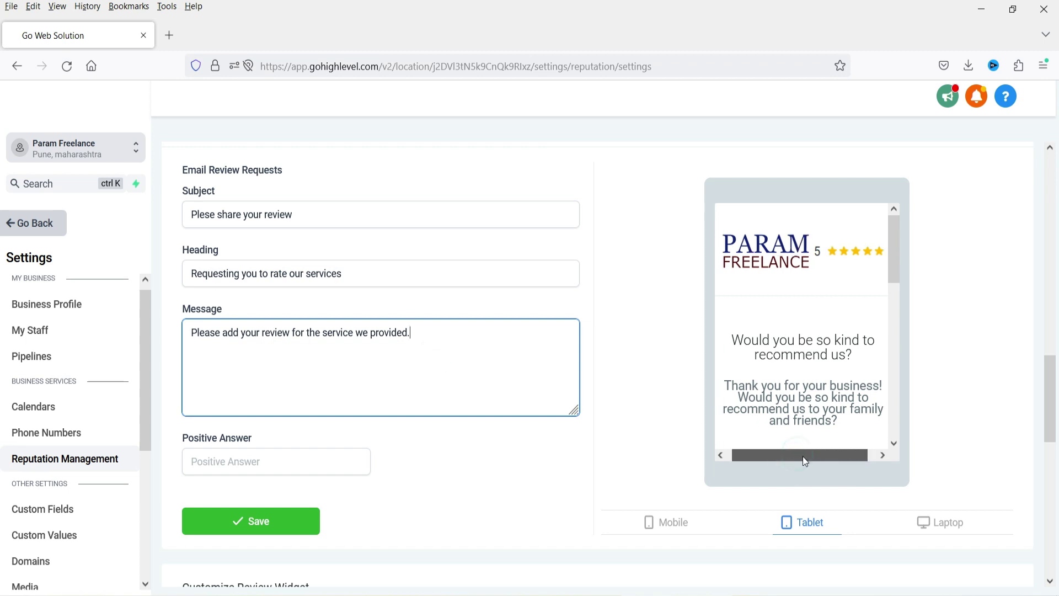
Preview the email request on mobile, tablet and laptop, then save it.
left_click(687, 523)
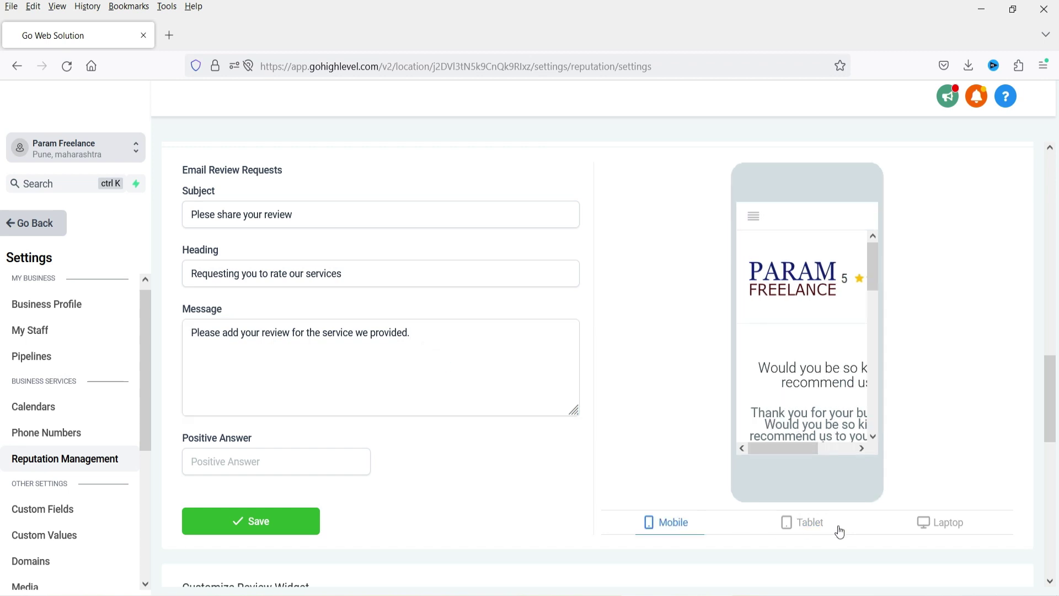
left_click(808, 531)
left_click(932, 519)
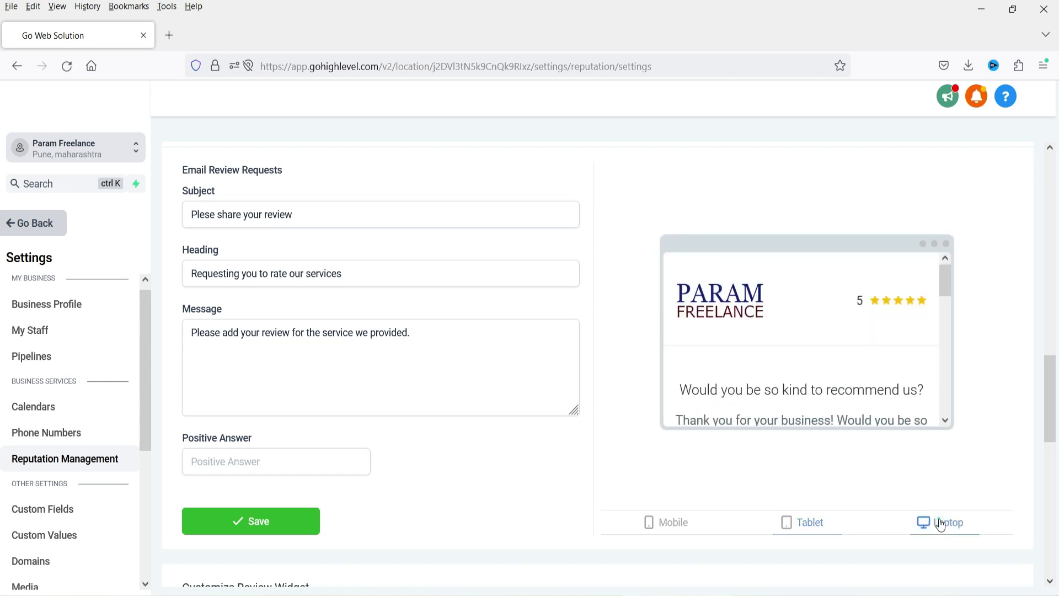
scroll(846, 319, "down", 3)
scroll(412, 364, "down", 3)
left_click(249, 375)
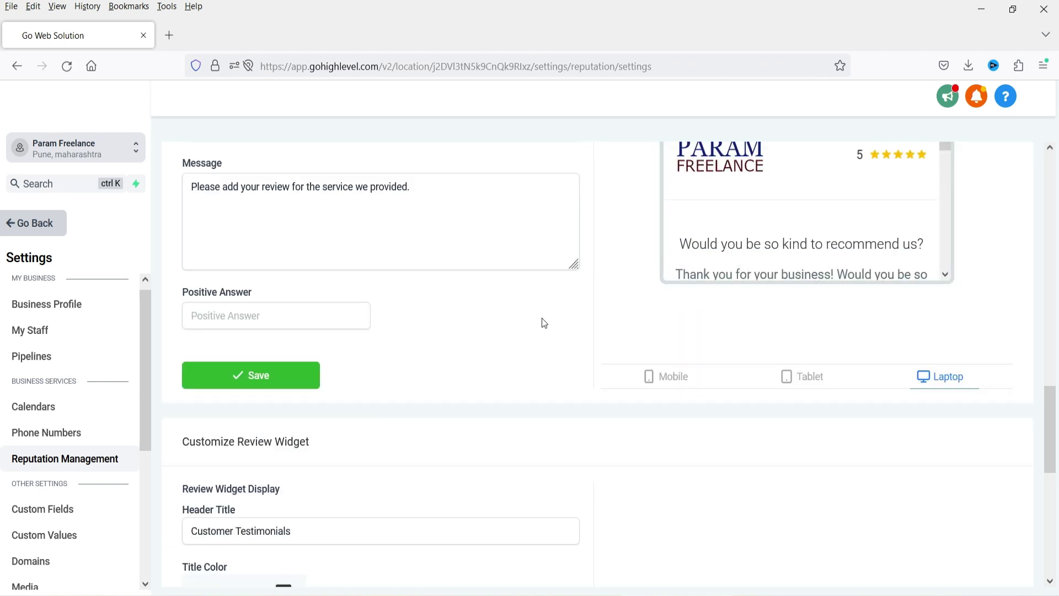
Set the review widget's rating star colour to #F2CA74.
scroll(542, 318, "down", 7)
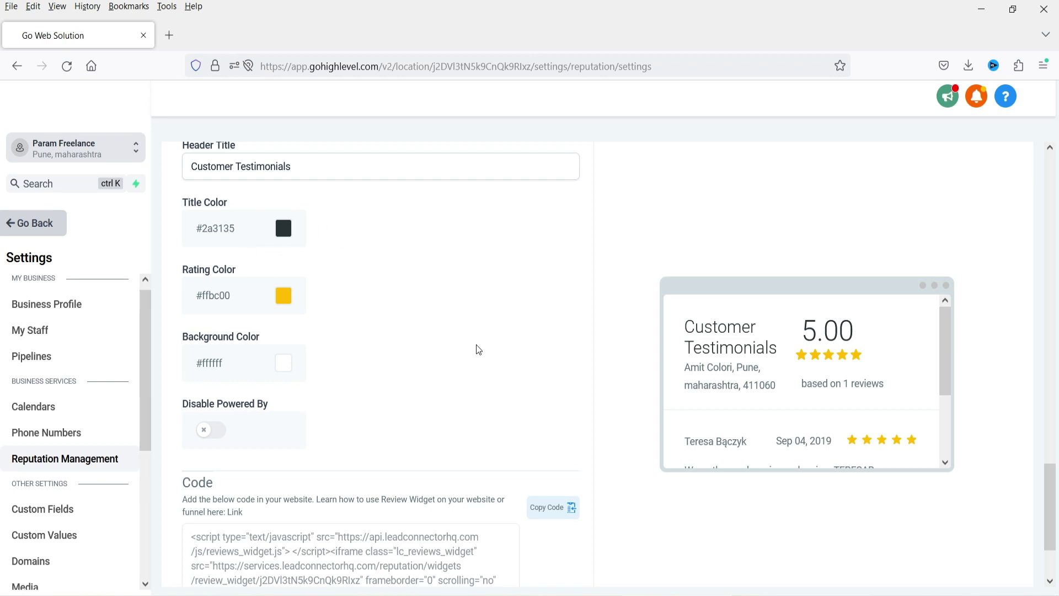
left_click(286, 301)
left_click(388, 382)
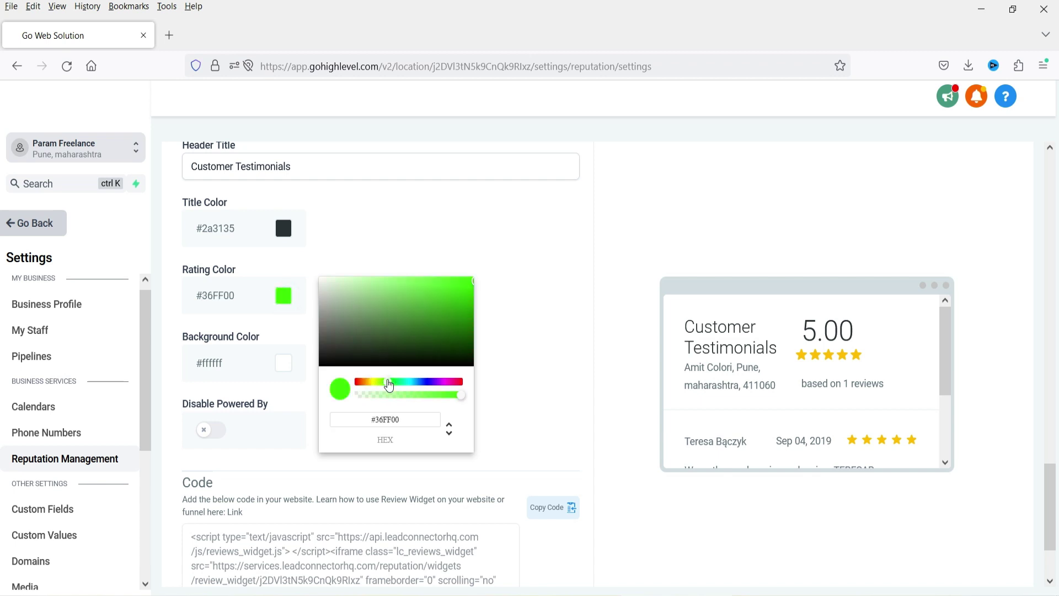
left_click(441, 310)
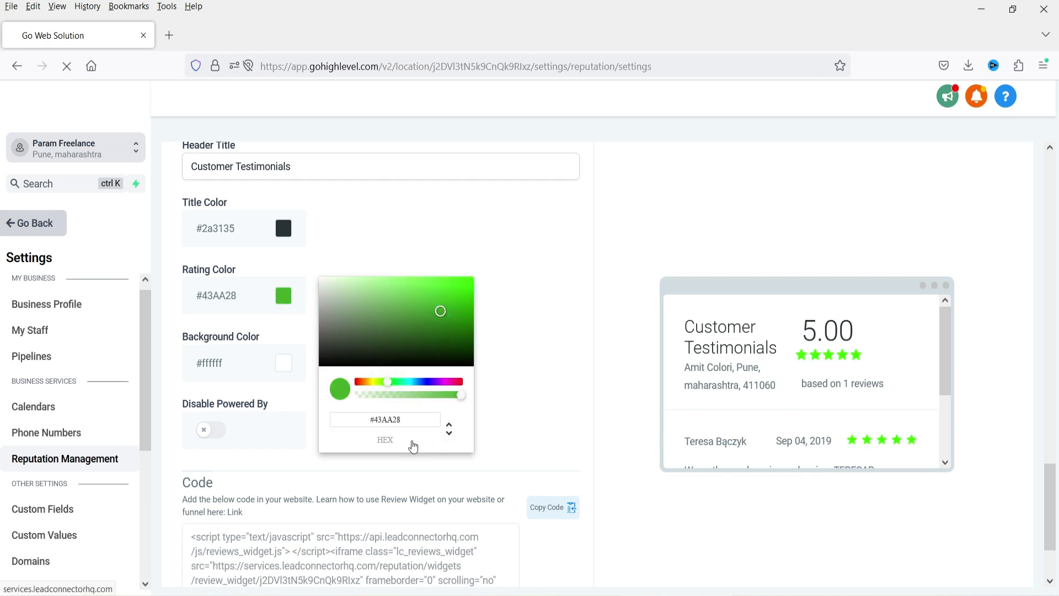
left_click(408, 293)
left_click_drag(388, 382, 368, 381)
left_click(400, 288)
left_click(556, 355)
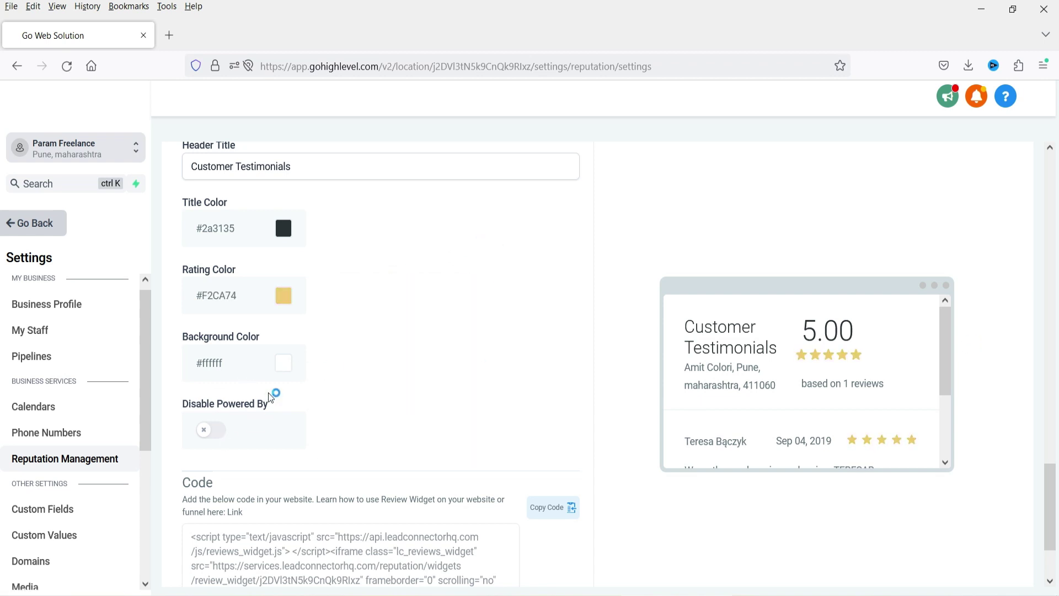
Turn on Disable Powered By for the review widget.
scroll(365, 341, "down", 1)
scroll(366, 341, "down", 2)
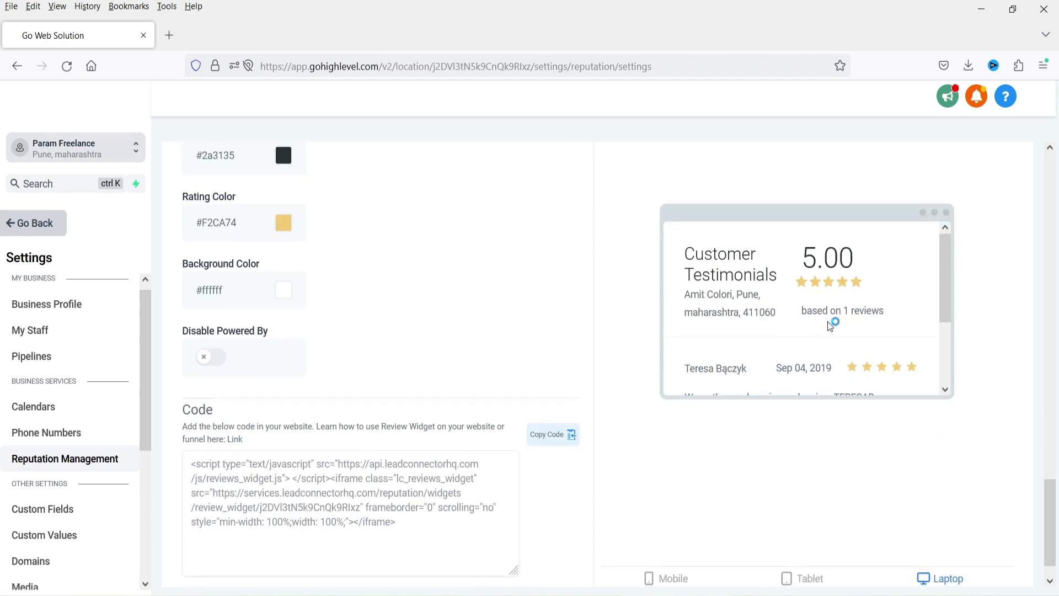
scroll(831, 325, "down", 3)
left_click(203, 357)
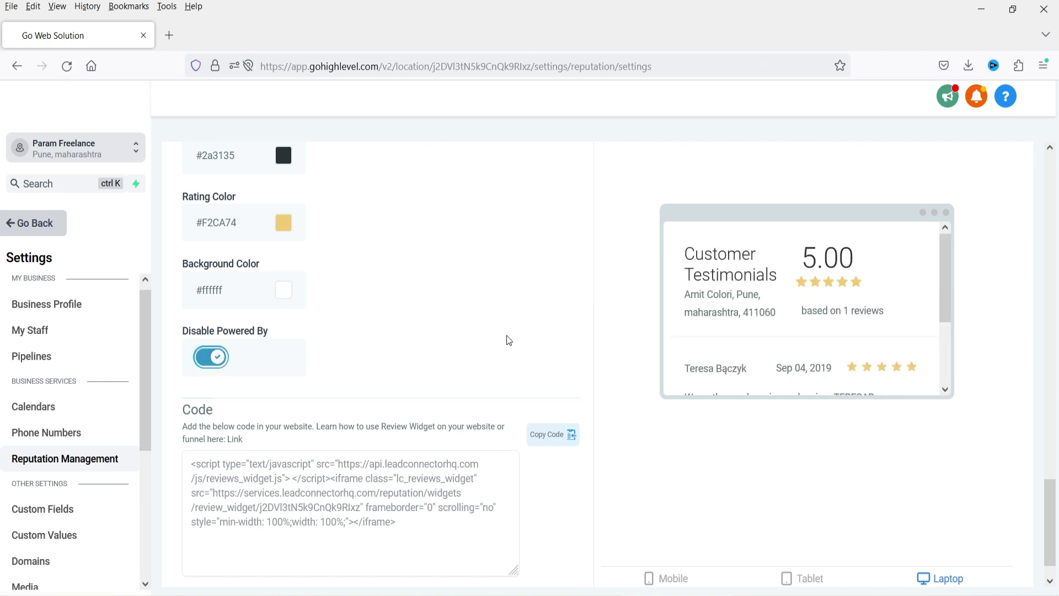
scroll(475, 330, "down", 1)
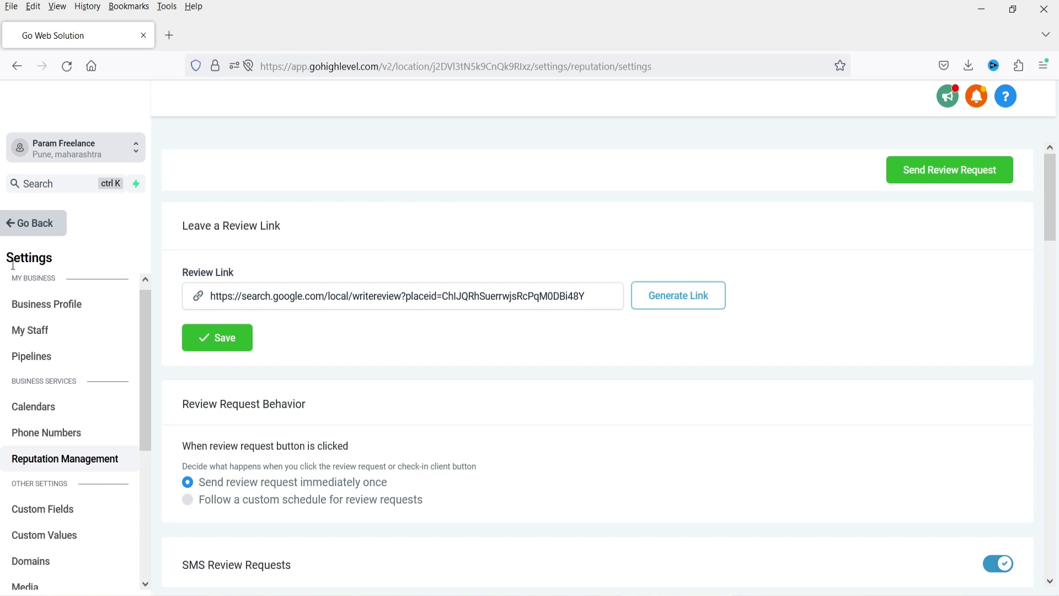
Leave settings, open Reputation and view the empty Requests tab.
left_click(43, 225)
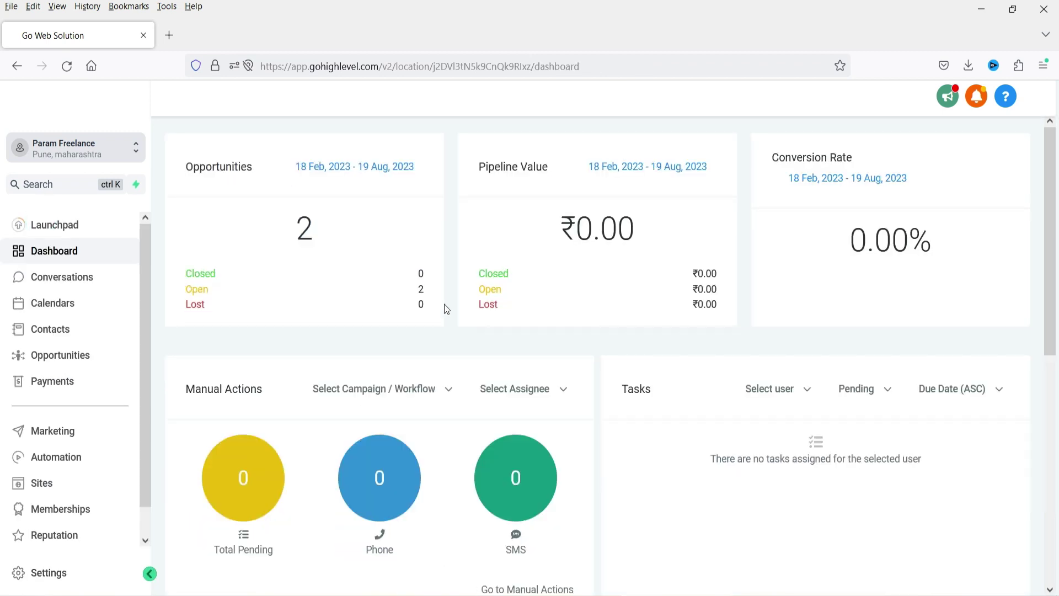
left_click(54, 544)
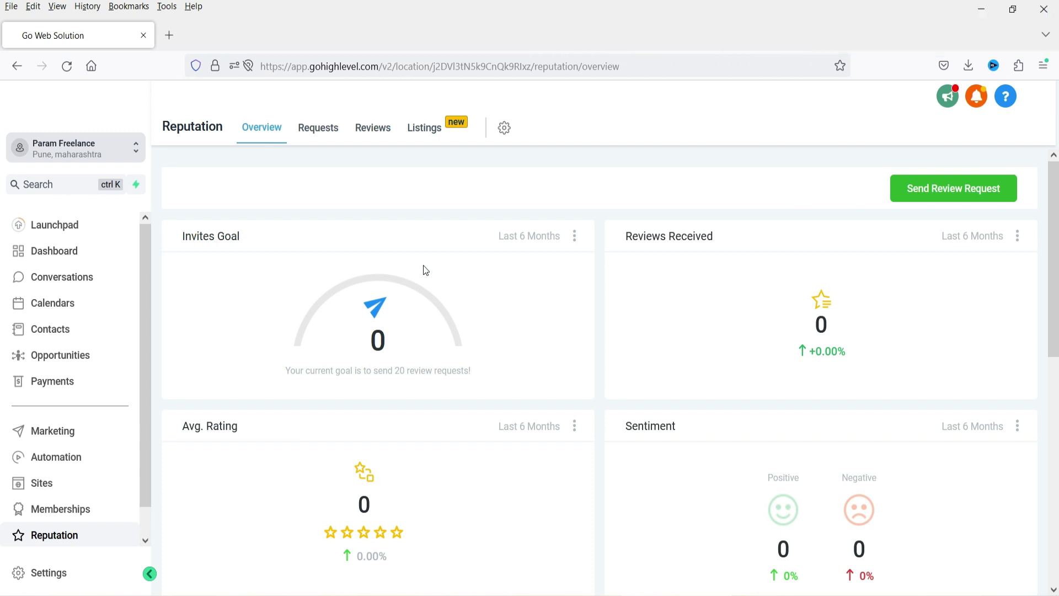
scroll(612, 354, "down", 3)
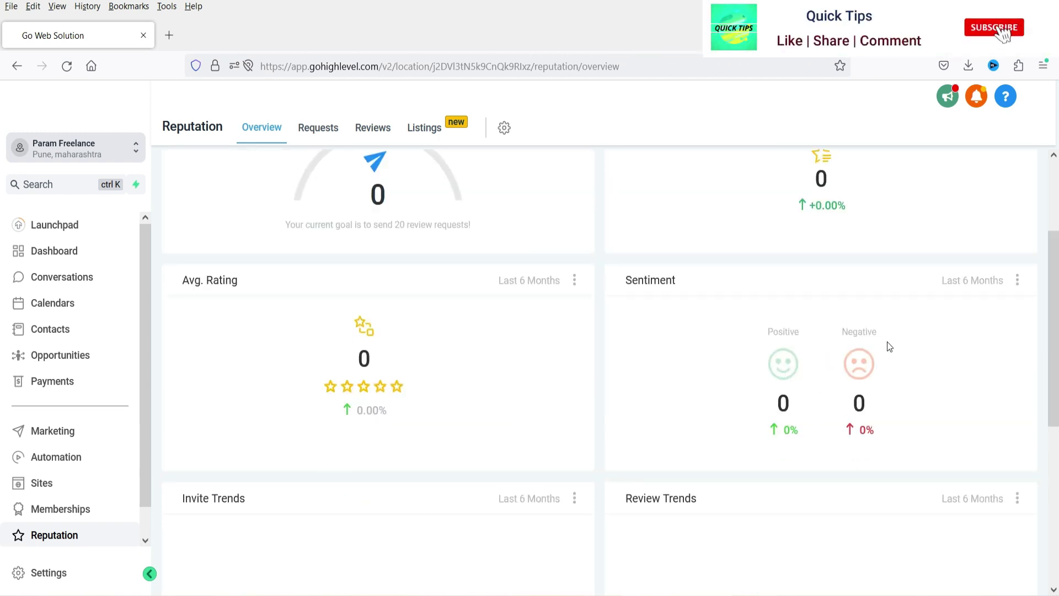
scroll(844, 351, "down", 4)
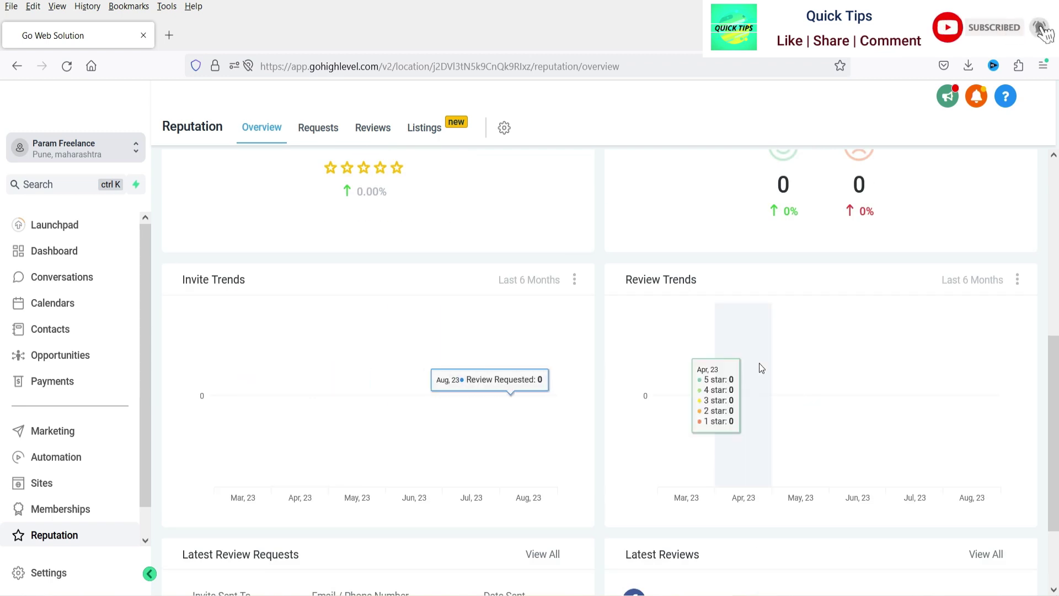
scroll(883, 362, "down", 2)
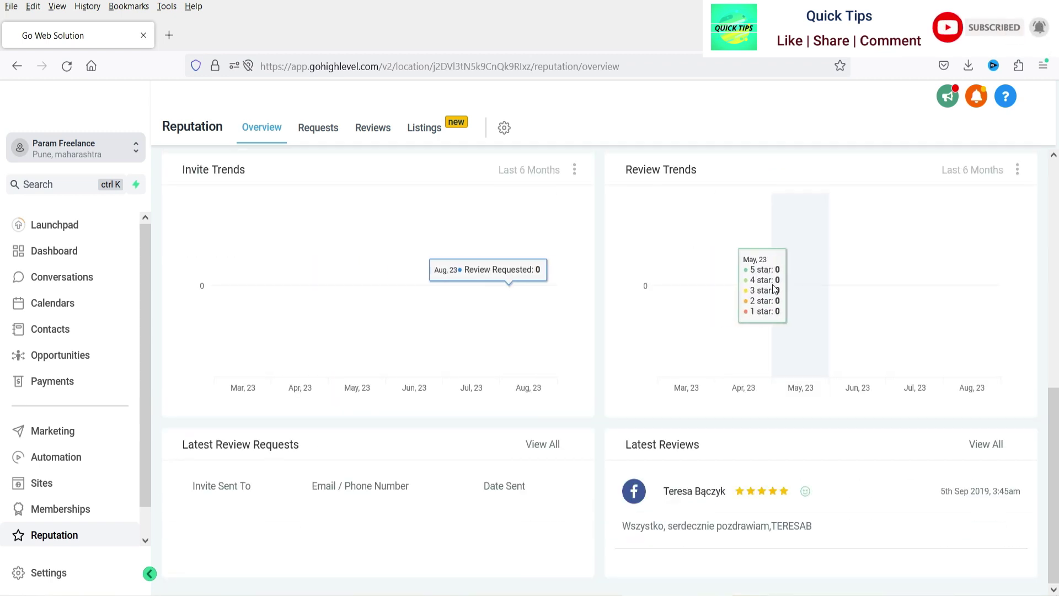
scroll(446, 400, "up", 8)
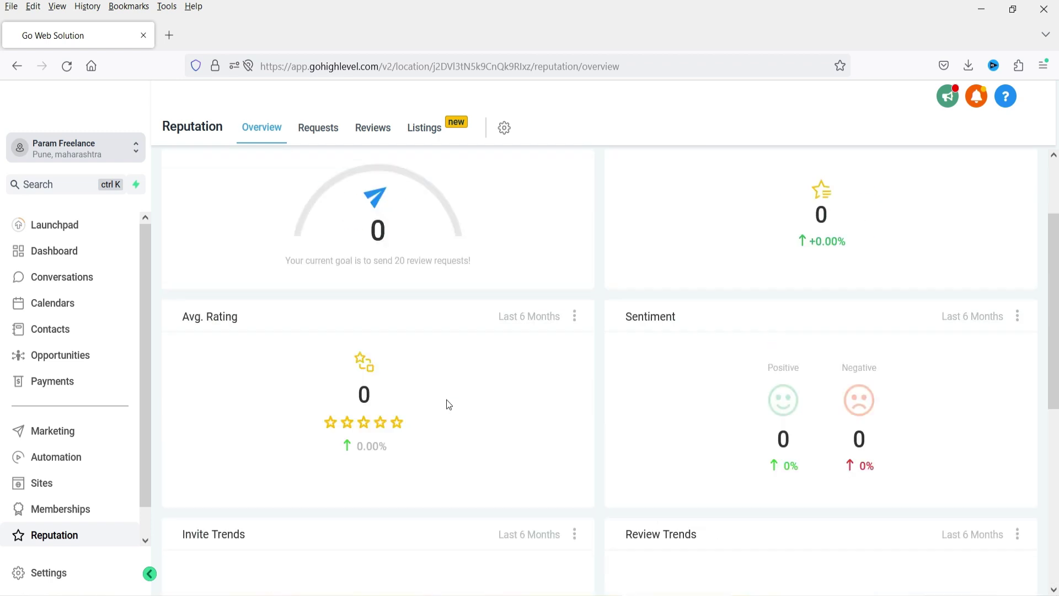
left_click(319, 130)
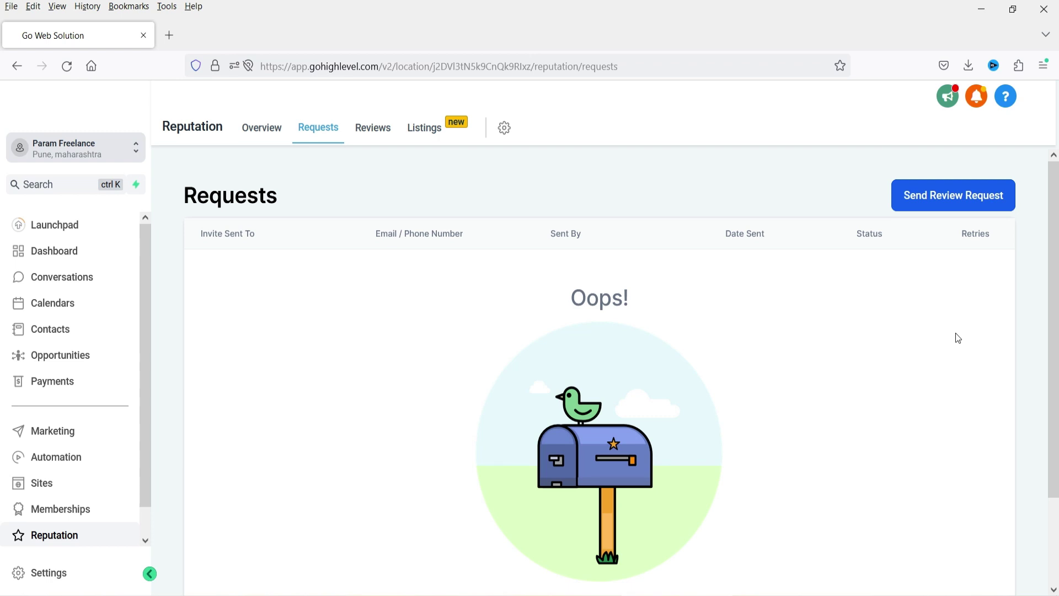
Send the selected contact a Review Request Email from Client Check In.
left_click(958, 200)
left_click(368, 211)
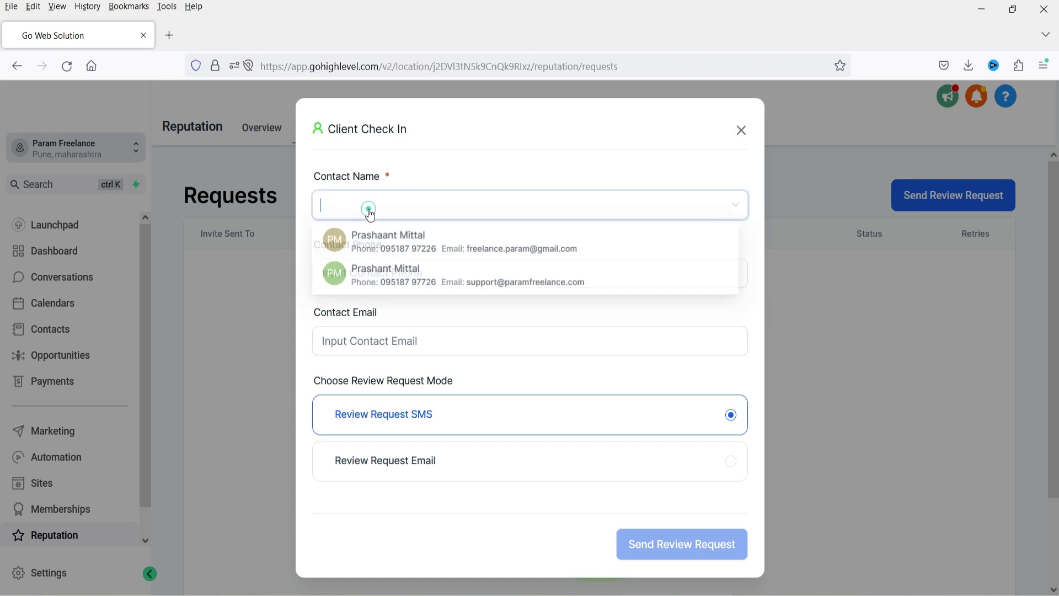
left_click(447, 244)
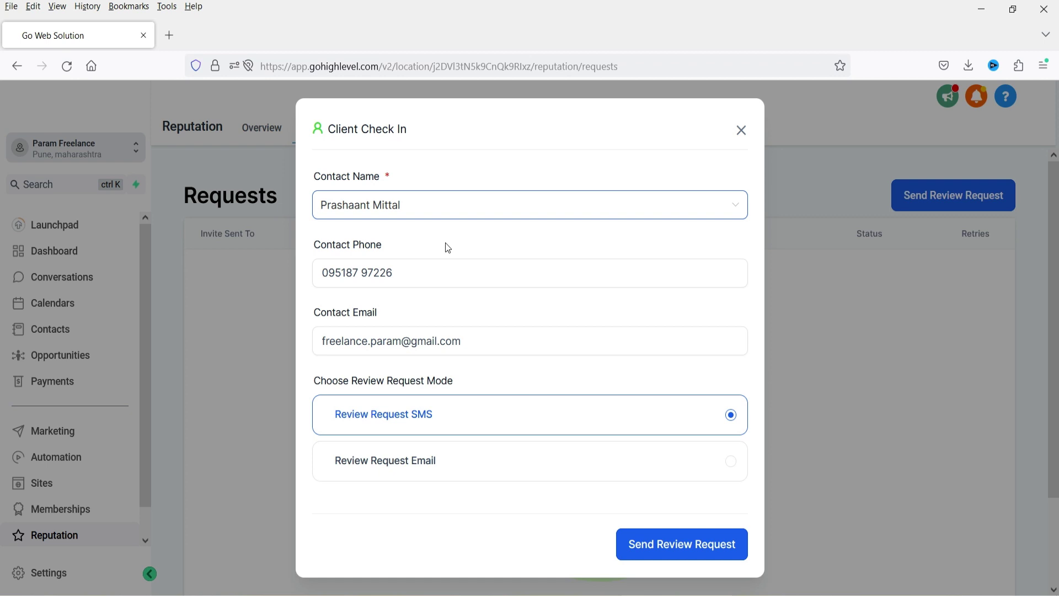
left_click(458, 205)
left_click(508, 241)
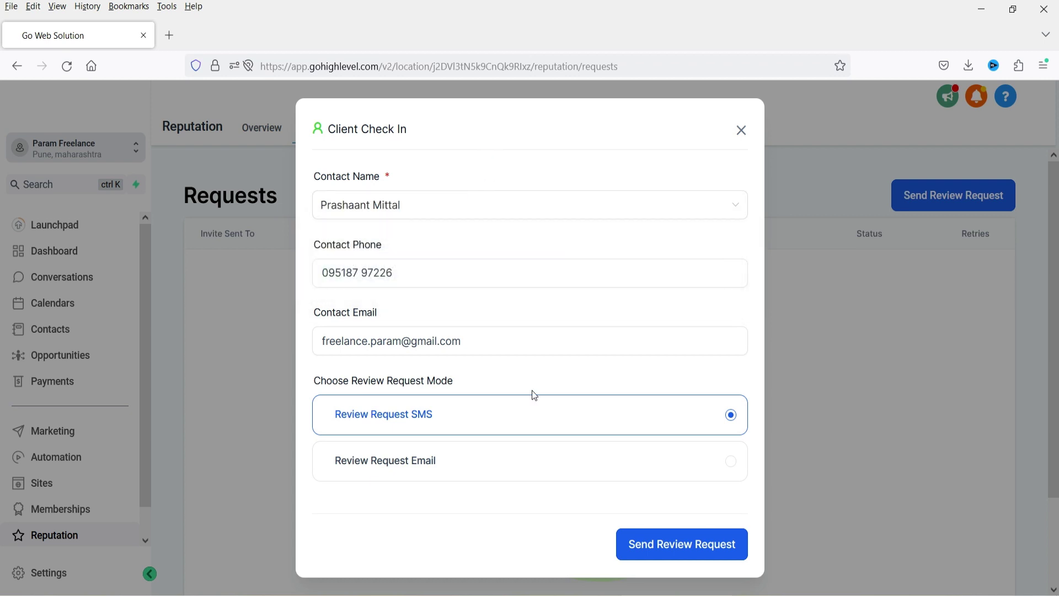
left_click(494, 474)
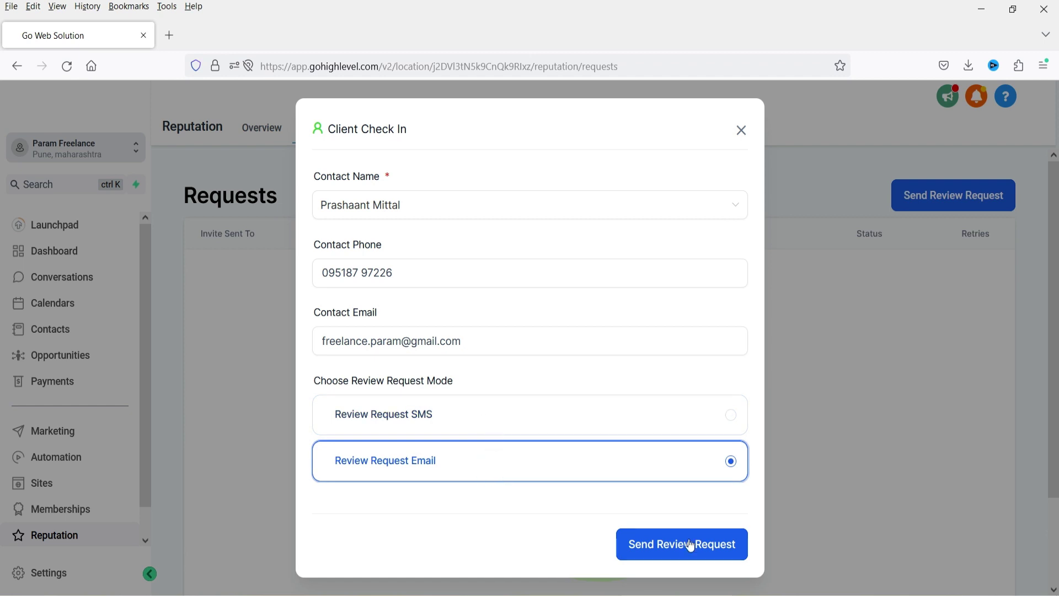
left_click(729, 554)
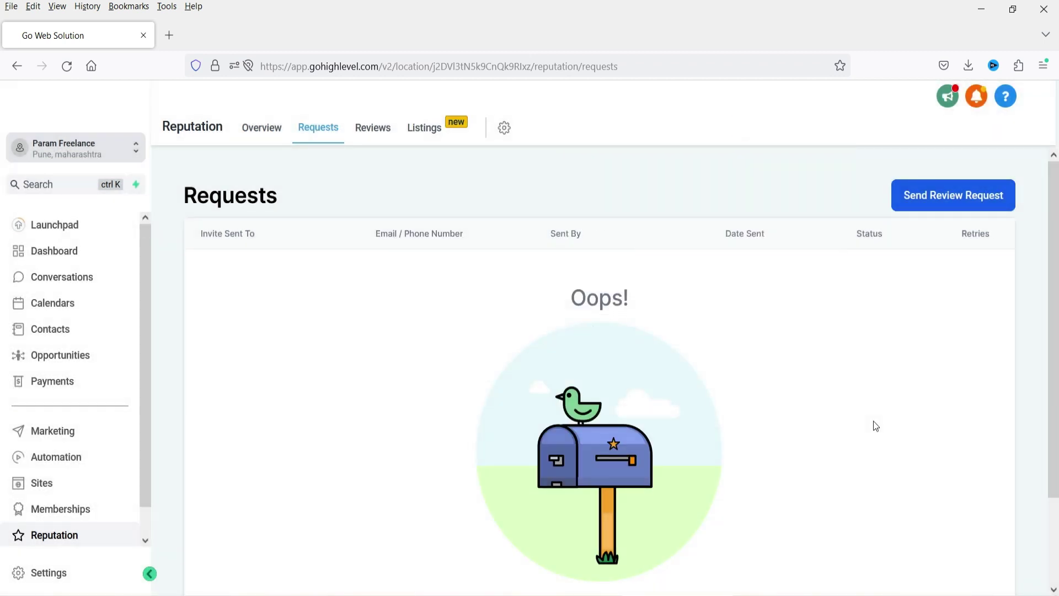
scroll(72, 497, "down", 1)
In Reputation Management settings, choose 'Follow a custom schedule for review requests'.
left_click(60, 572)
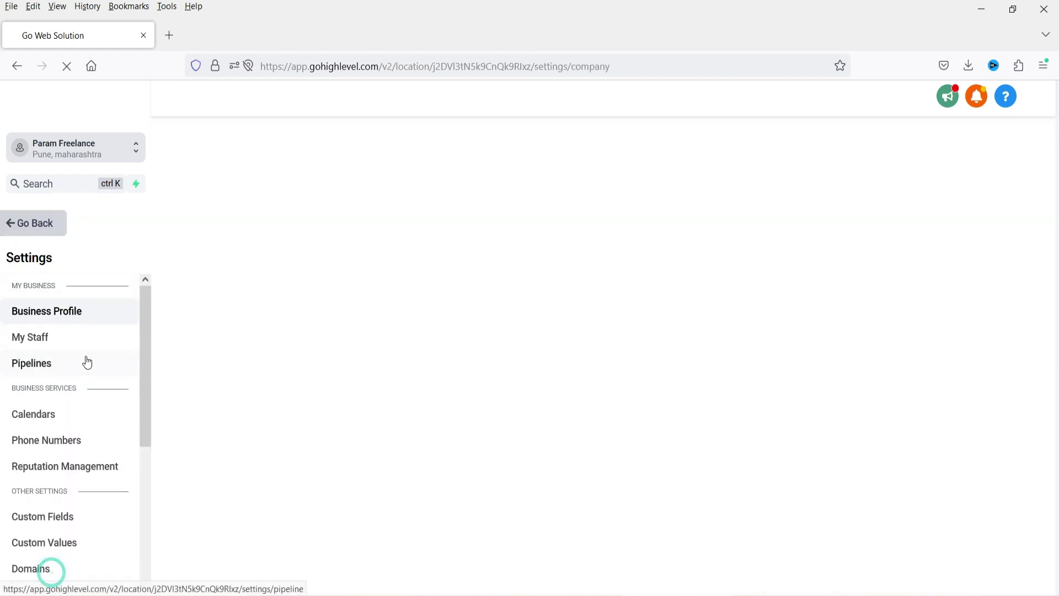
left_click(59, 472)
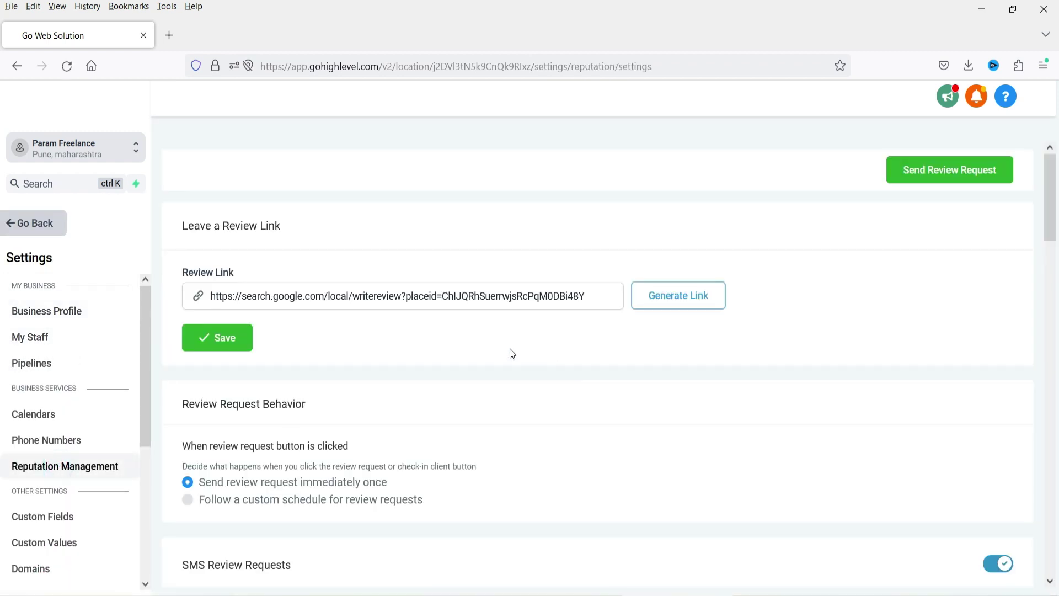
scroll(186, 407, "down", 2)
left_click(190, 389)
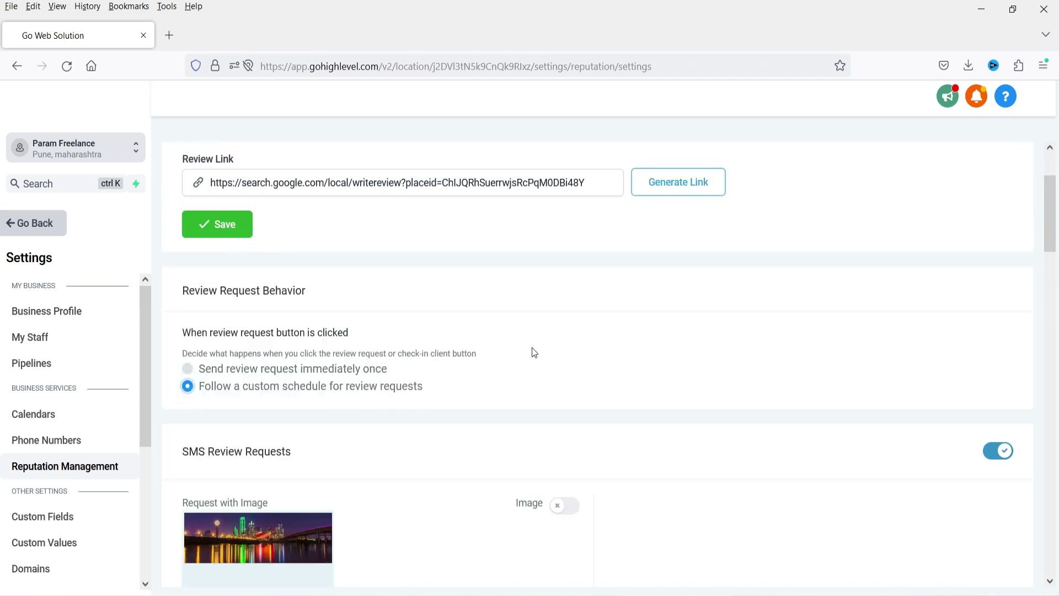
Check the 'When to send SMS' options, keeping immediately after check-in.
scroll(531, 352, "down", 9)
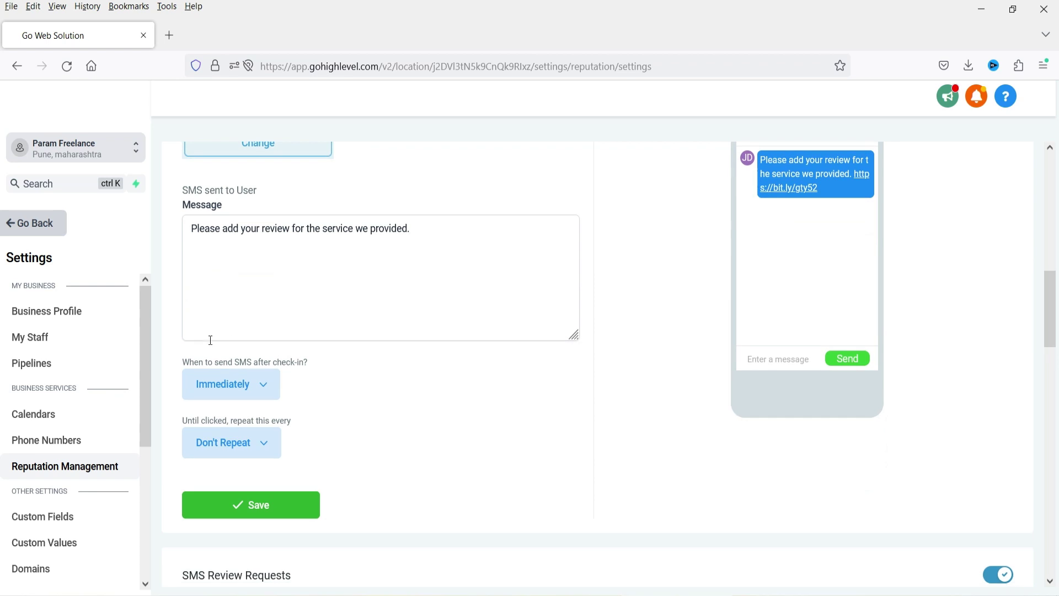
left_click(269, 389)
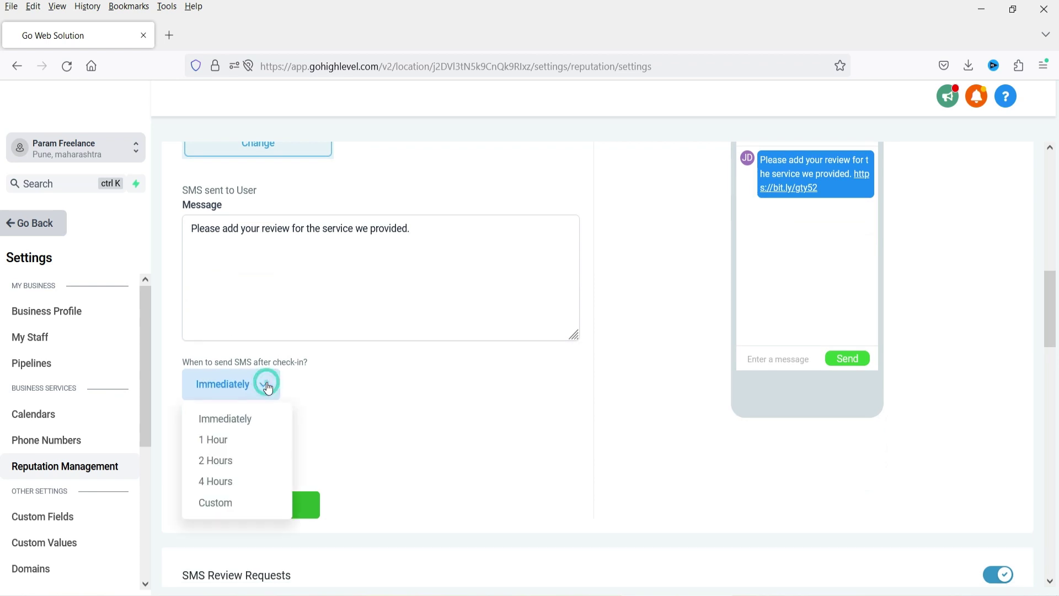
left_click(338, 377)
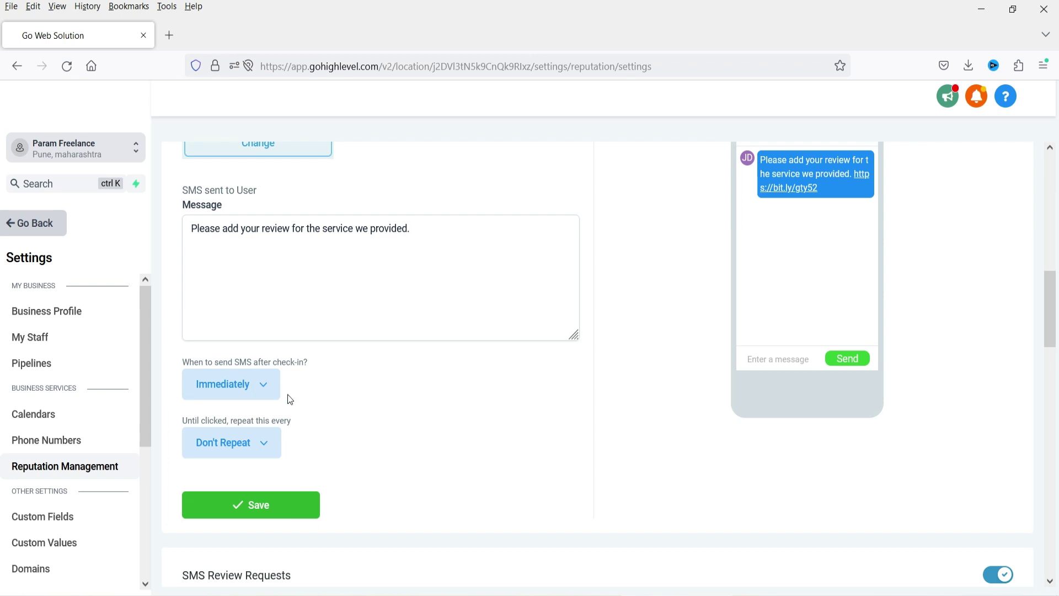
left_click(265, 384)
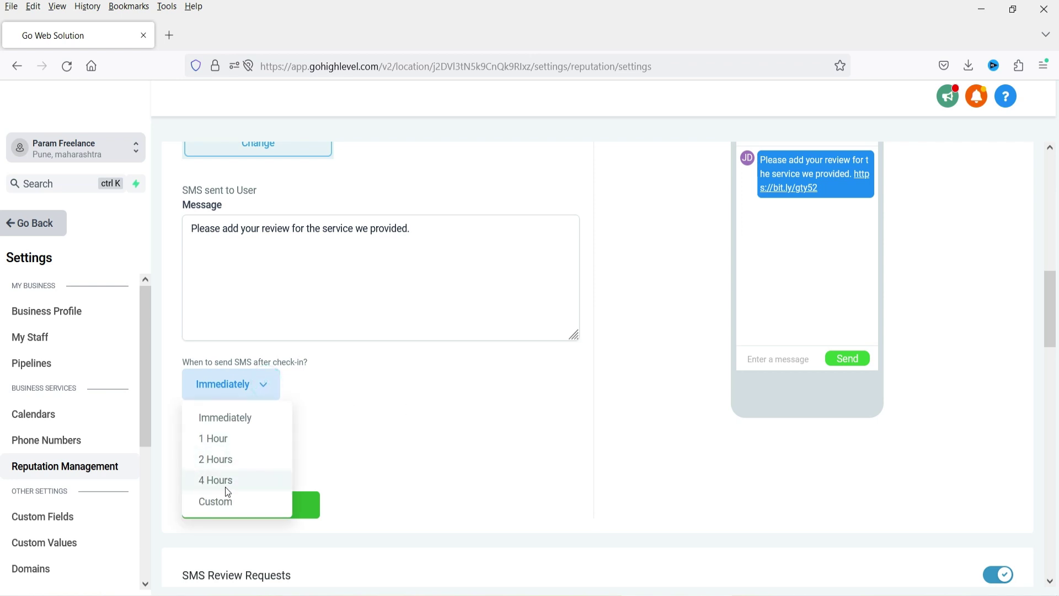
left_click(394, 406)
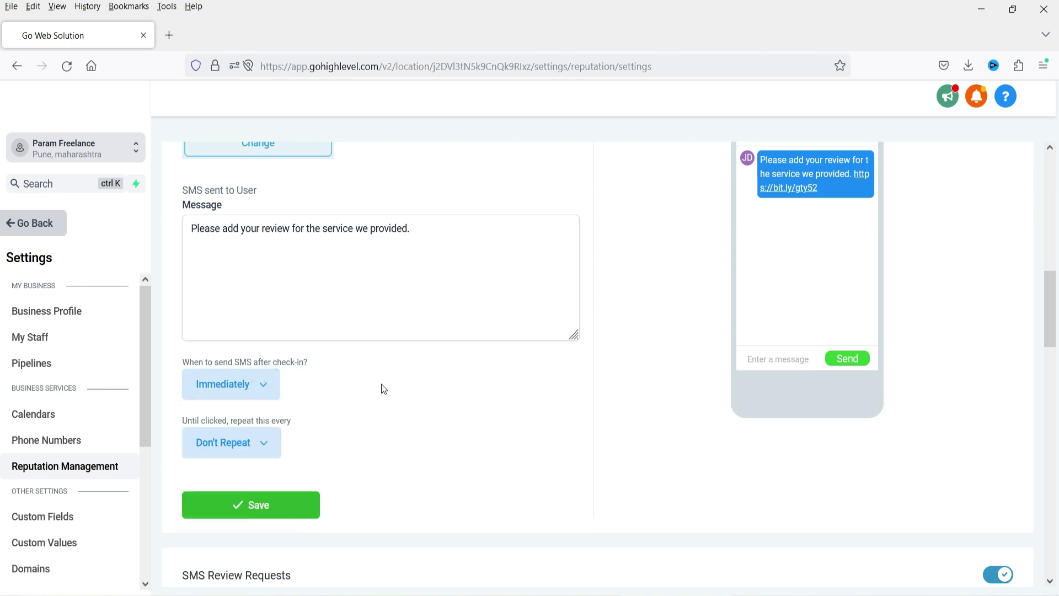
Set SMS repeats to every 3 Days and lower Maximum retries from 5 to 3.
scroll(379, 387, "down", 3)
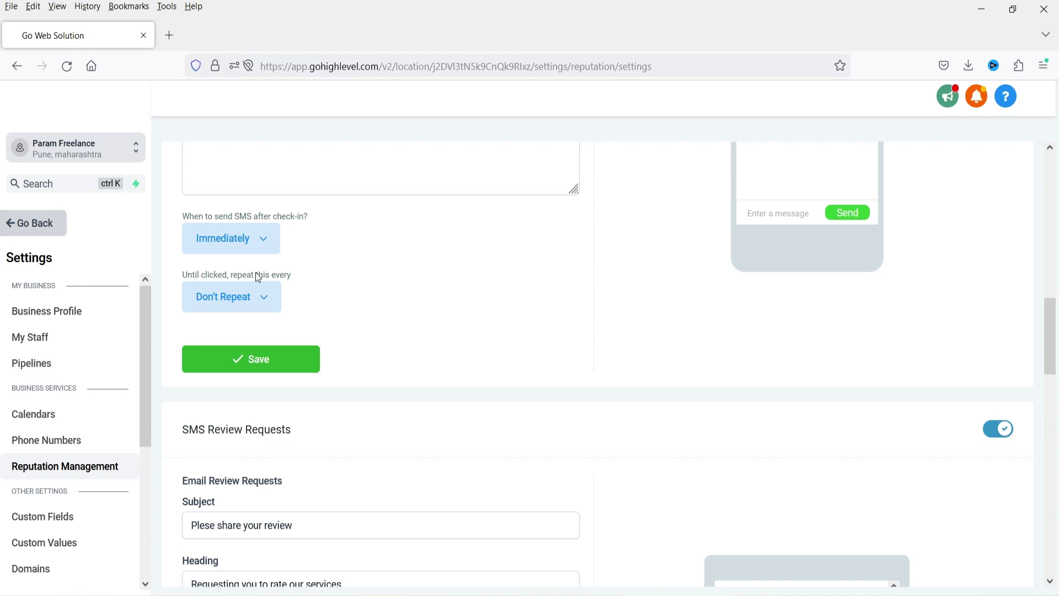
left_click(275, 301)
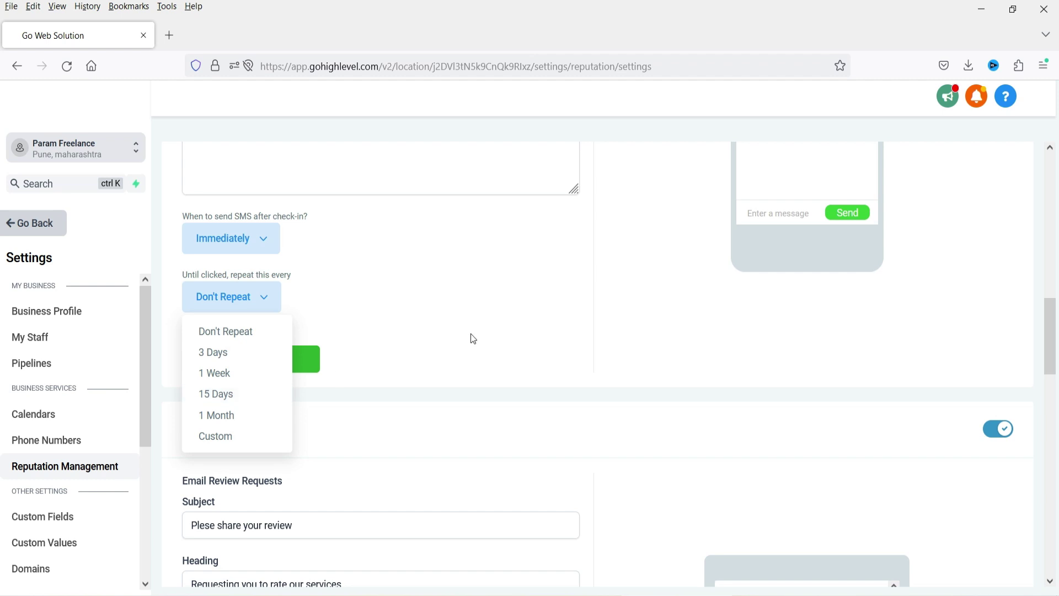
key("Down")
key("Return")
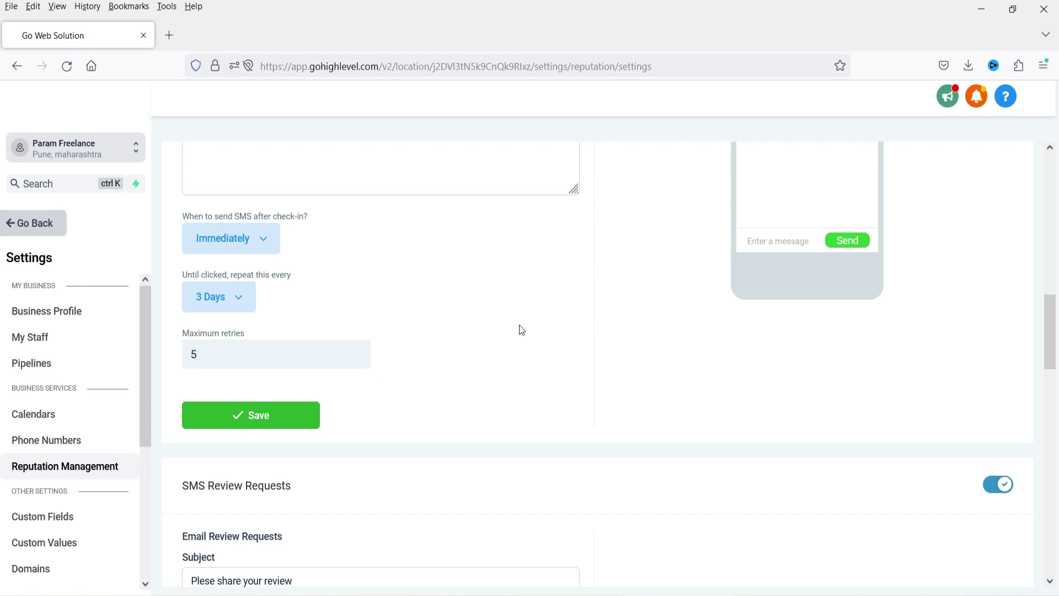
left_click(436, 343)
double_click(244, 356)
type("3")
left_click(460, 346)
Save the schedule settings, view the Reviews tab, then go to the Automation workflow list.
left_click(239, 426)
left_click(47, 228)
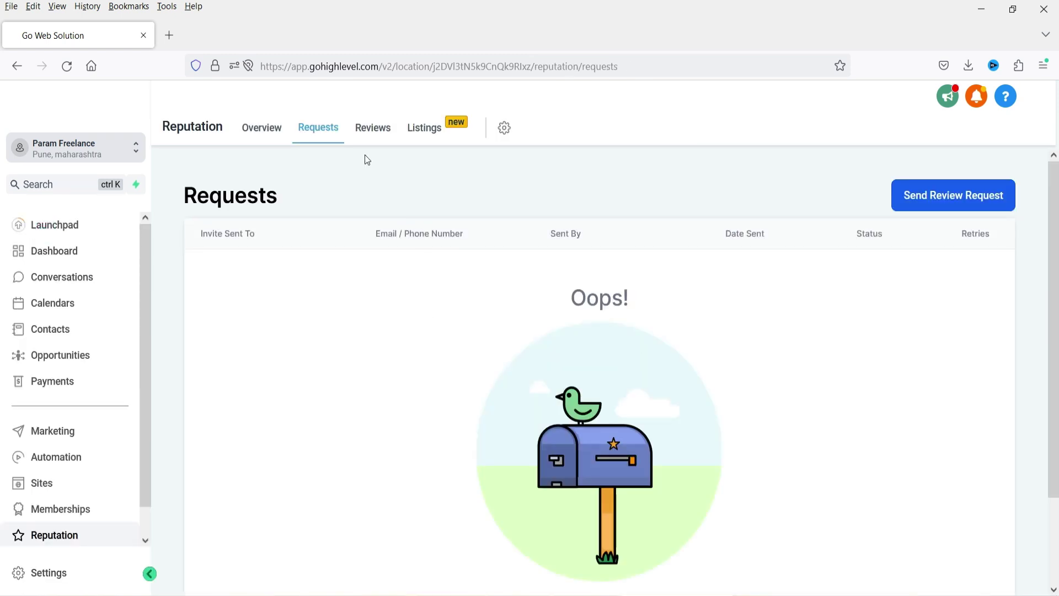
left_click(373, 129)
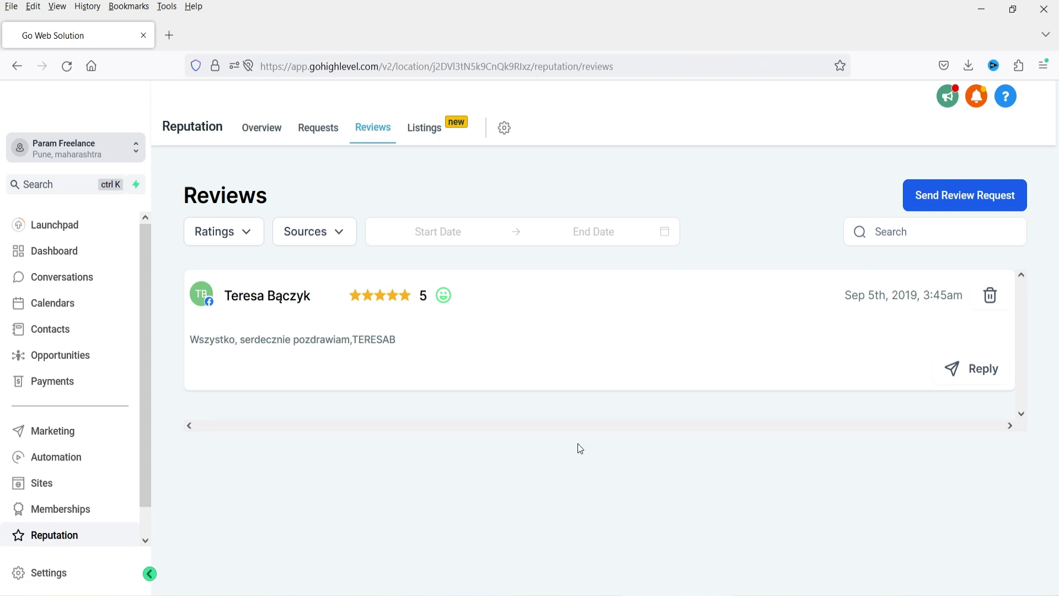
left_click(77, 453)
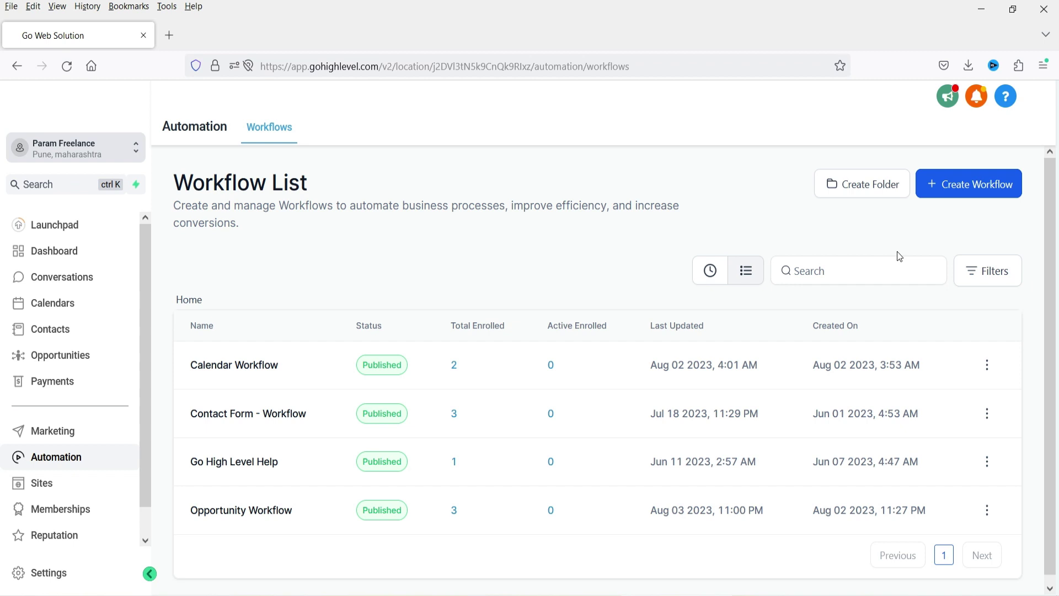
Browse the Sales Pipeline opportunities board across its stage columns.
left_click(49, 354)
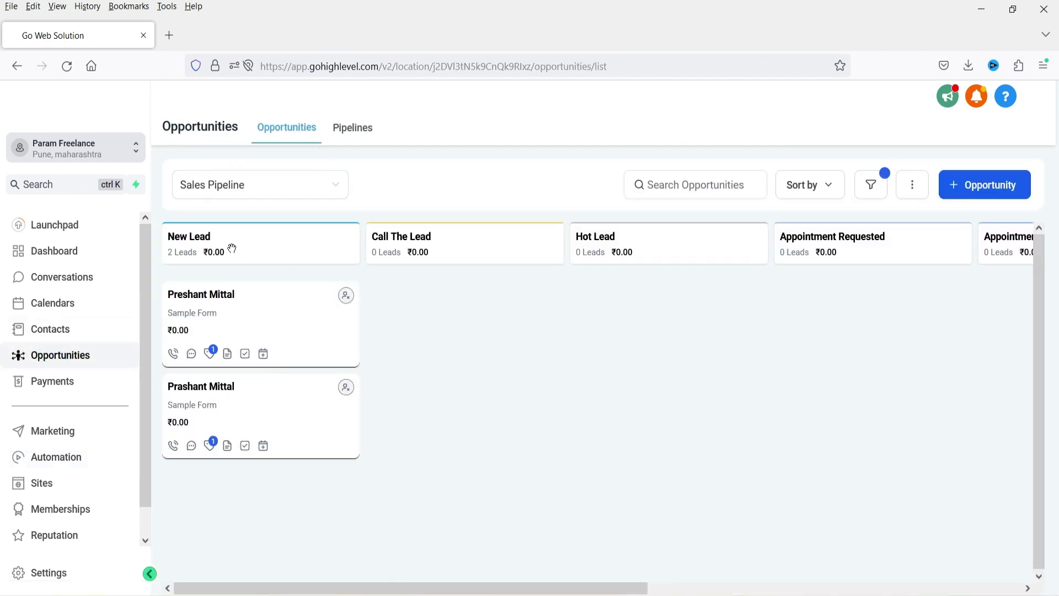
mouse_move(559, 592)
left_mouse_down()
mouse_move(772, 582)
mouse_move(558, 586)
left_mouse_up()
scroll(350, 577, "right", 10)
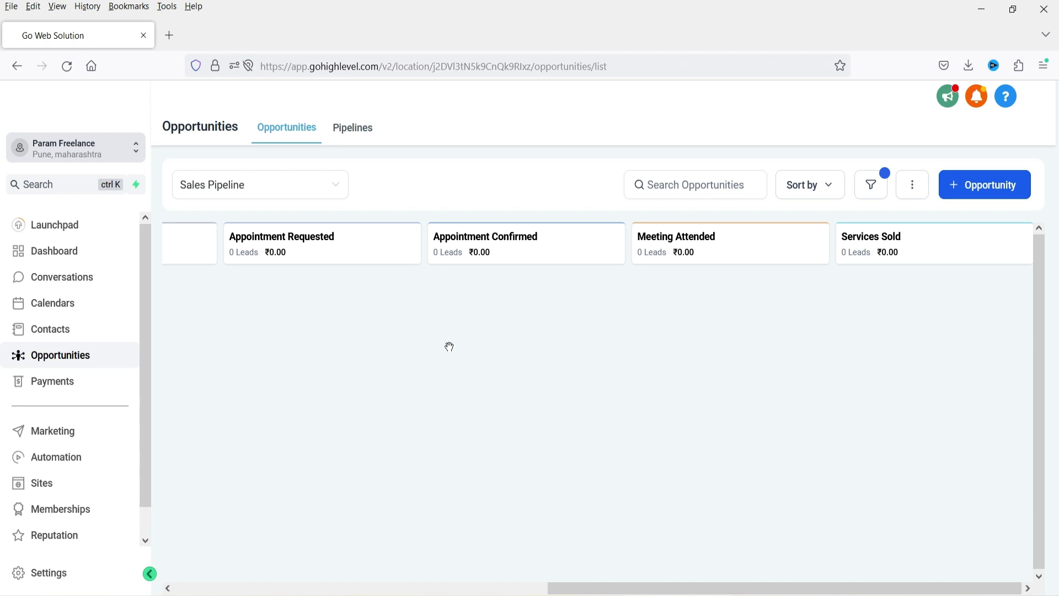
scroll(507, 345, "left", 8)
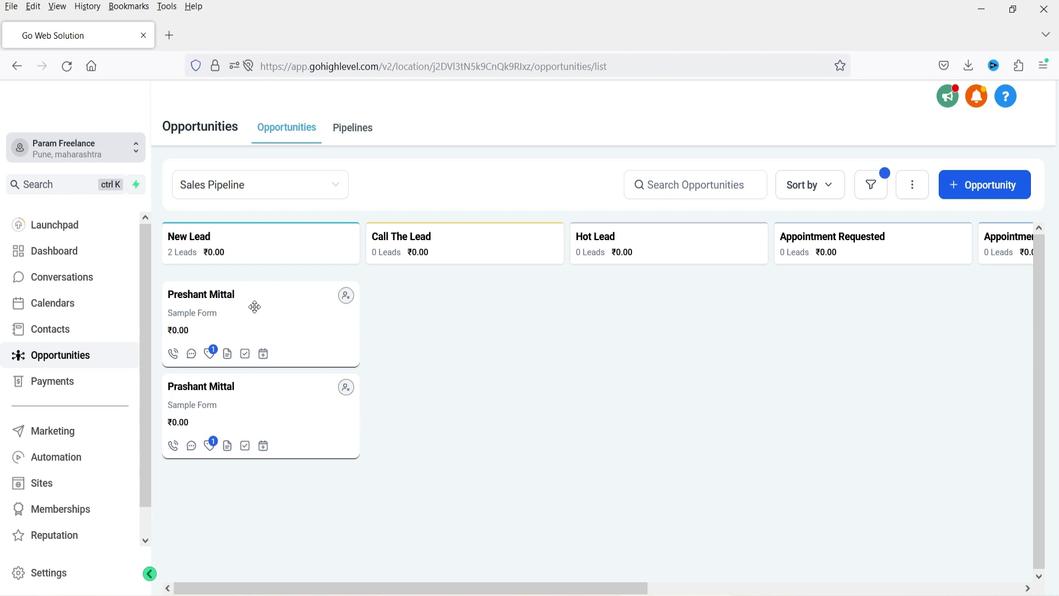
scroll(585, 574, "right", 8)
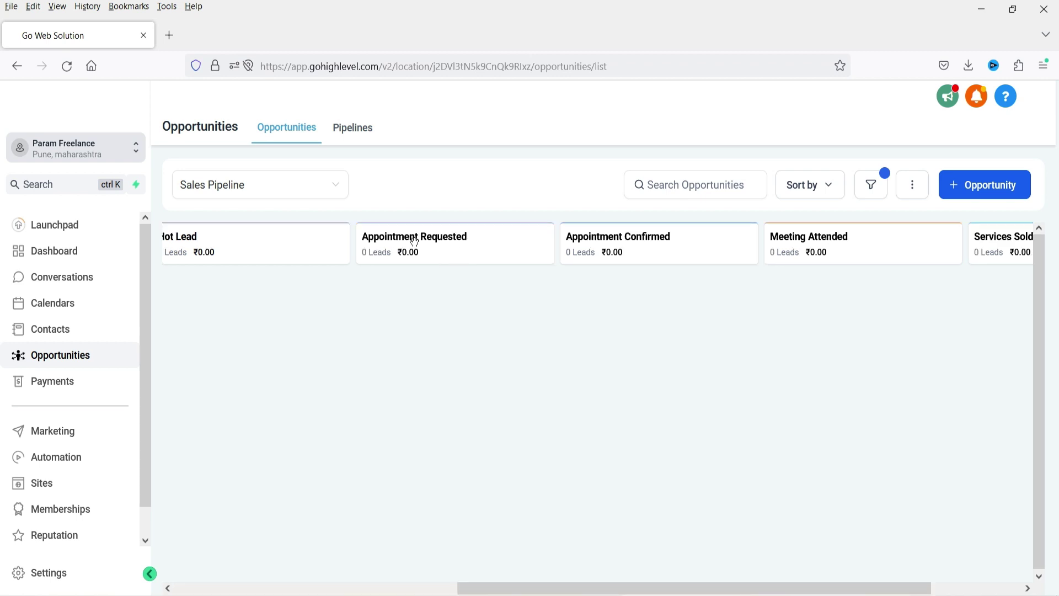
scroll(718, 580, "right", 3)
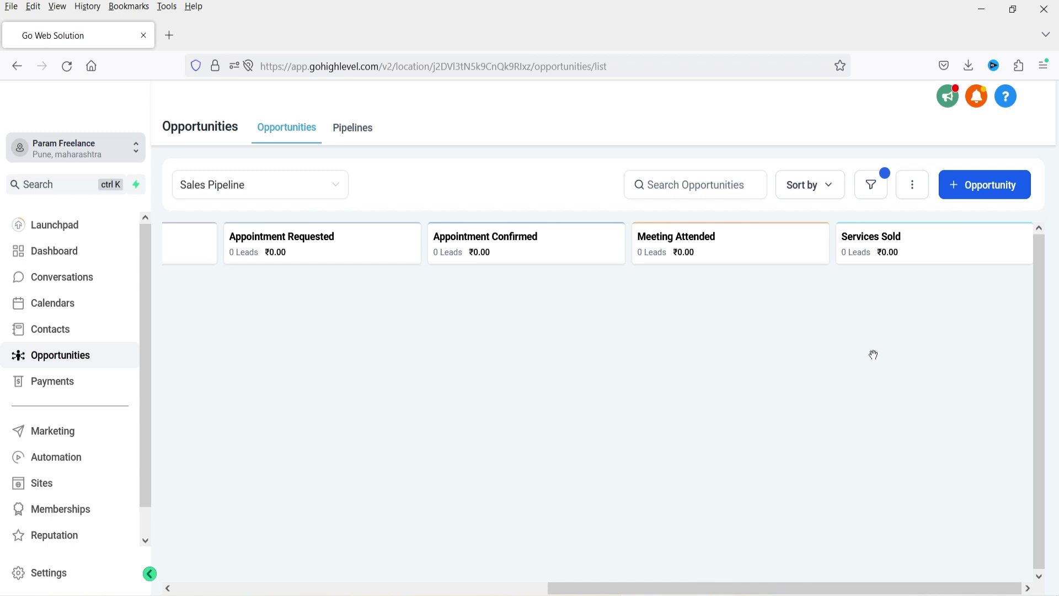
left_click(905, 244)
Create a blank workflow from scratch and title it 'Review Request'.
left_click(50, 456)
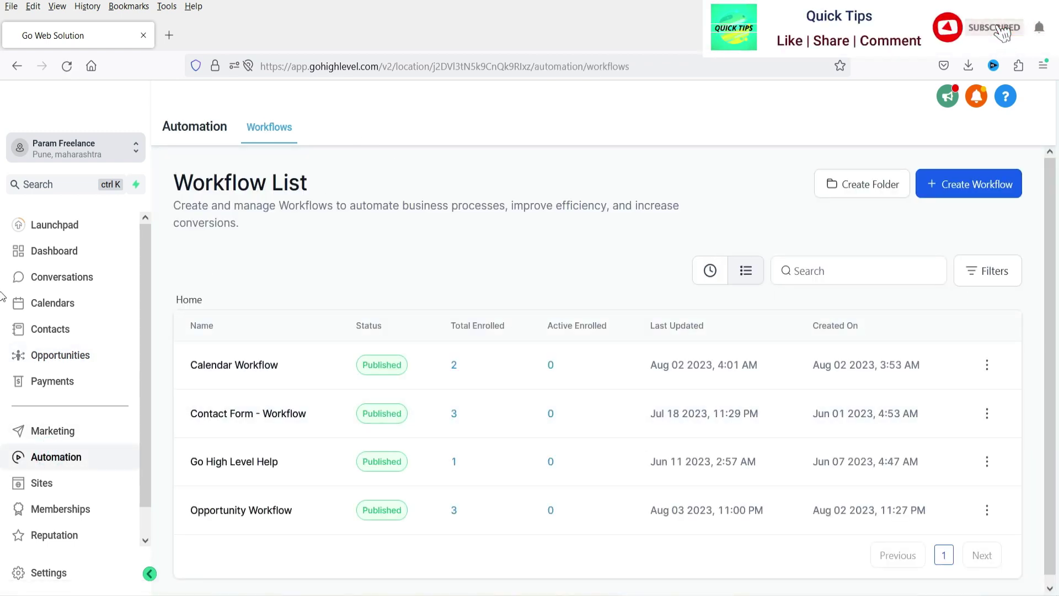
left_click(974, 190)
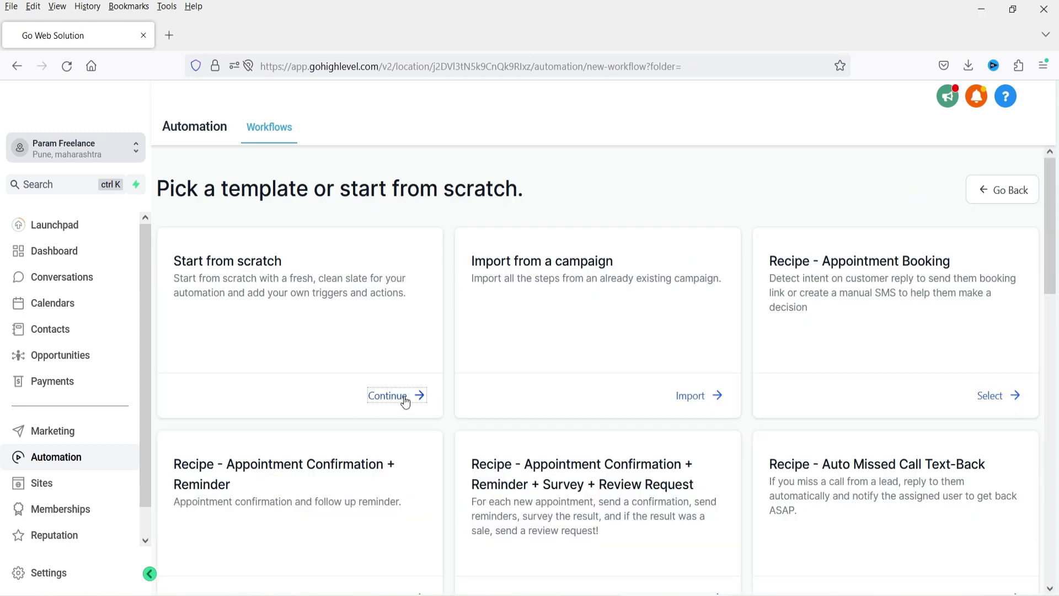
left_click(401, 397)
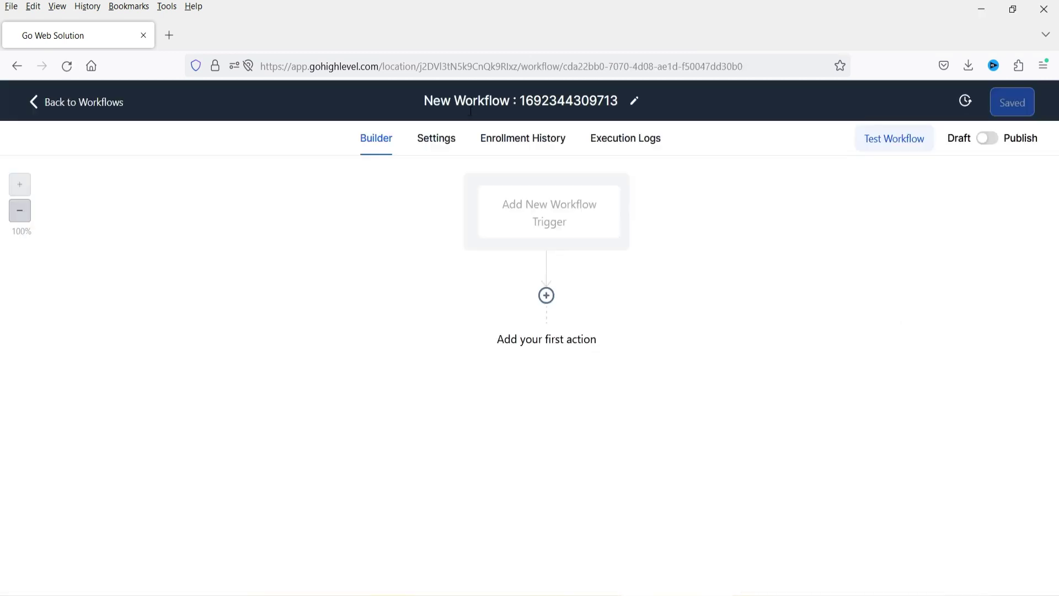
double_click(470, 110)
key("ctrl+a")
type("Rev")
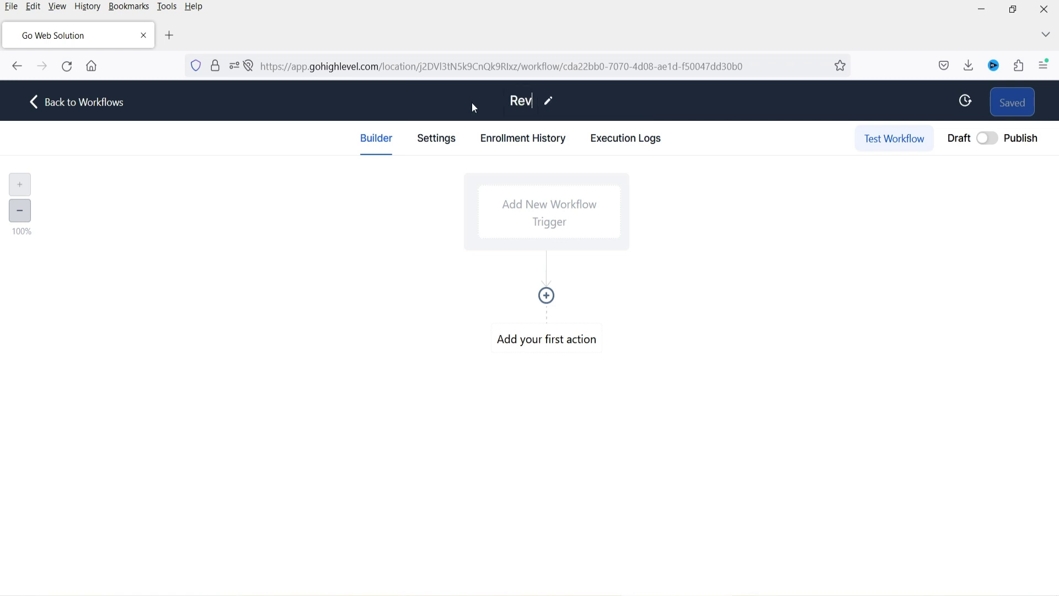
type("iew Request")
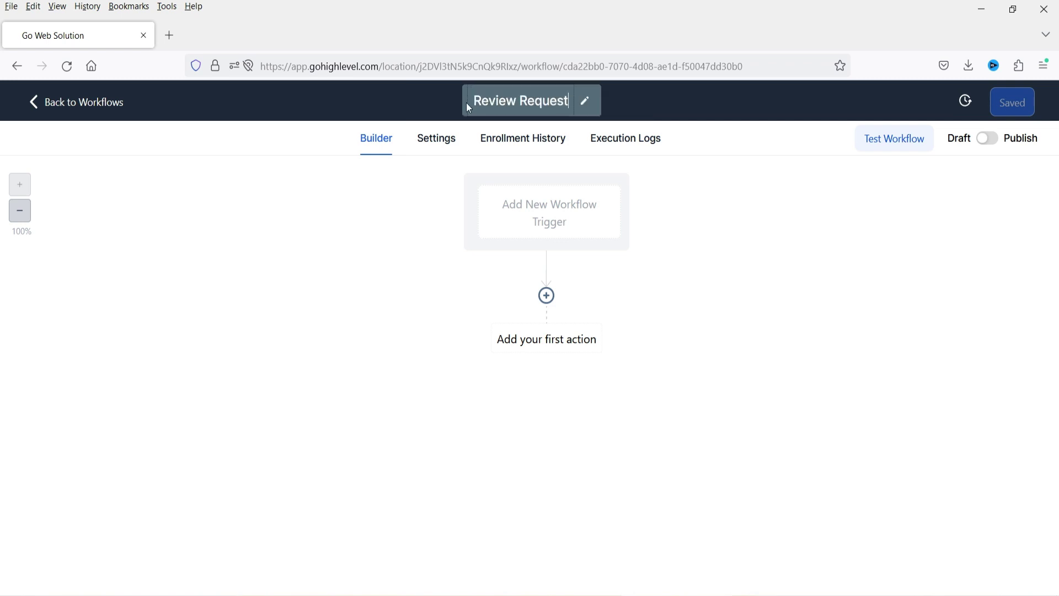
key("Return")
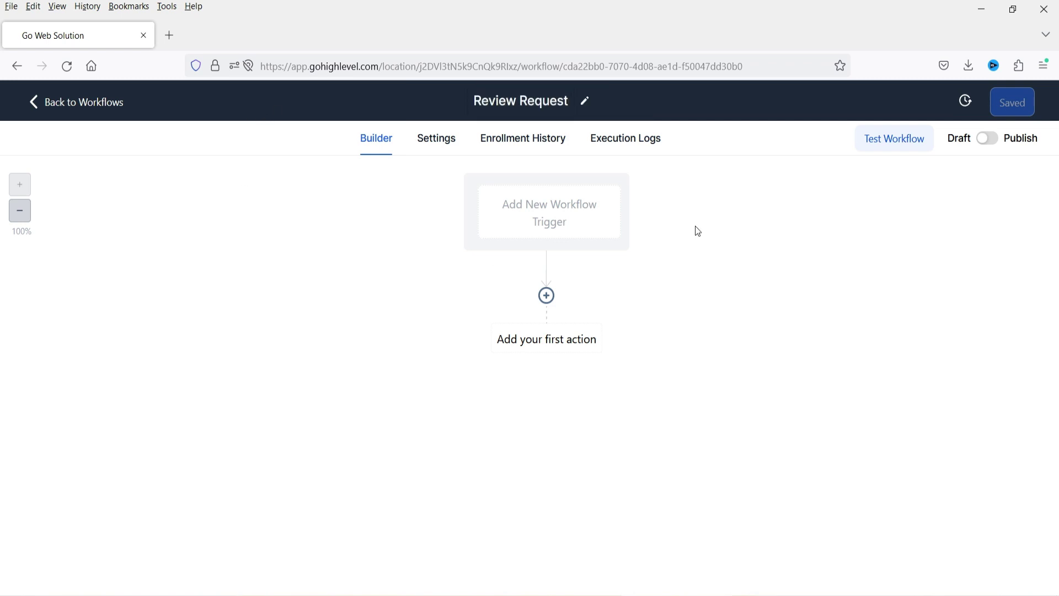
left_click(530, 209)
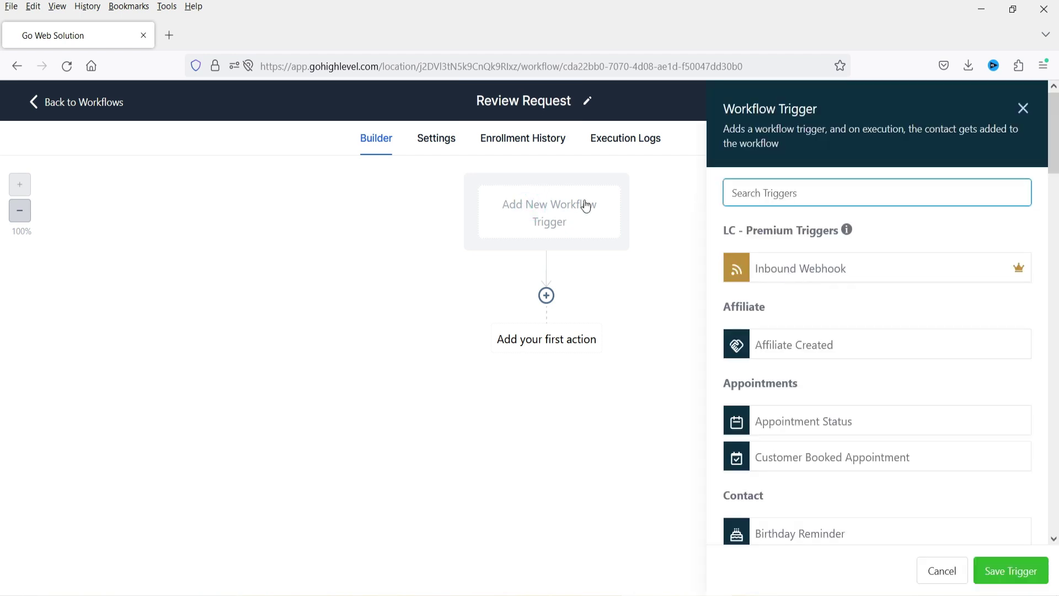
Choose the Pipeline Stage Changed trigger with an In pipeline = Sales Pipeline filter.
type("pip")
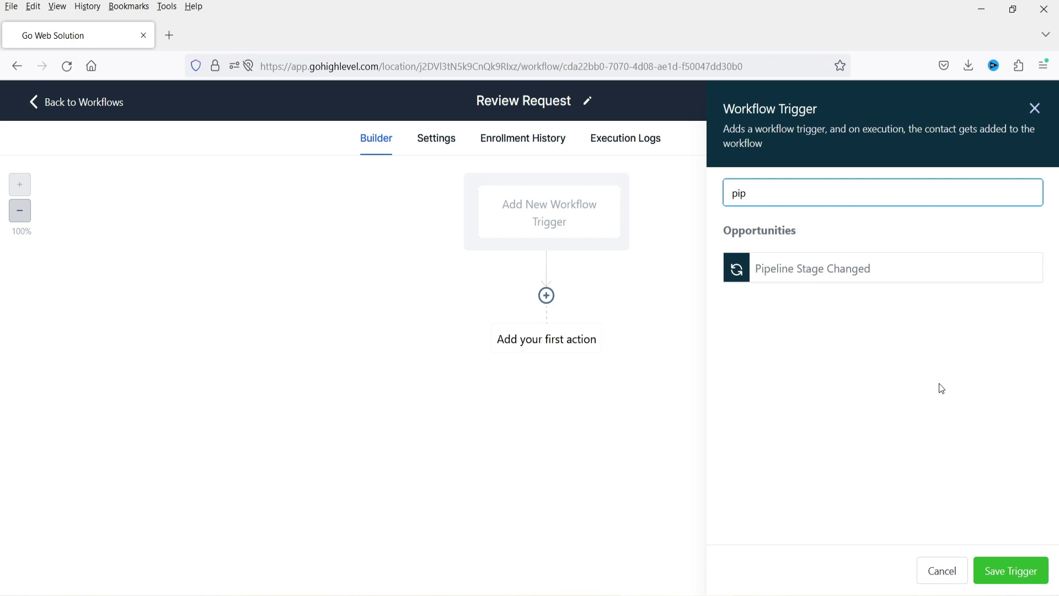
left_click(809, 279)
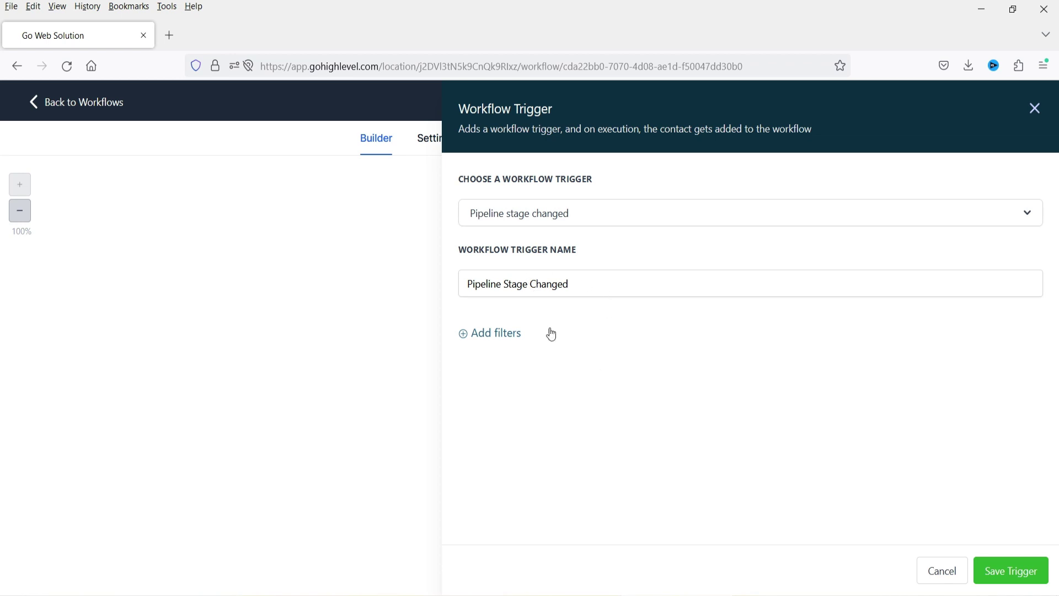
left_click(501, 336)
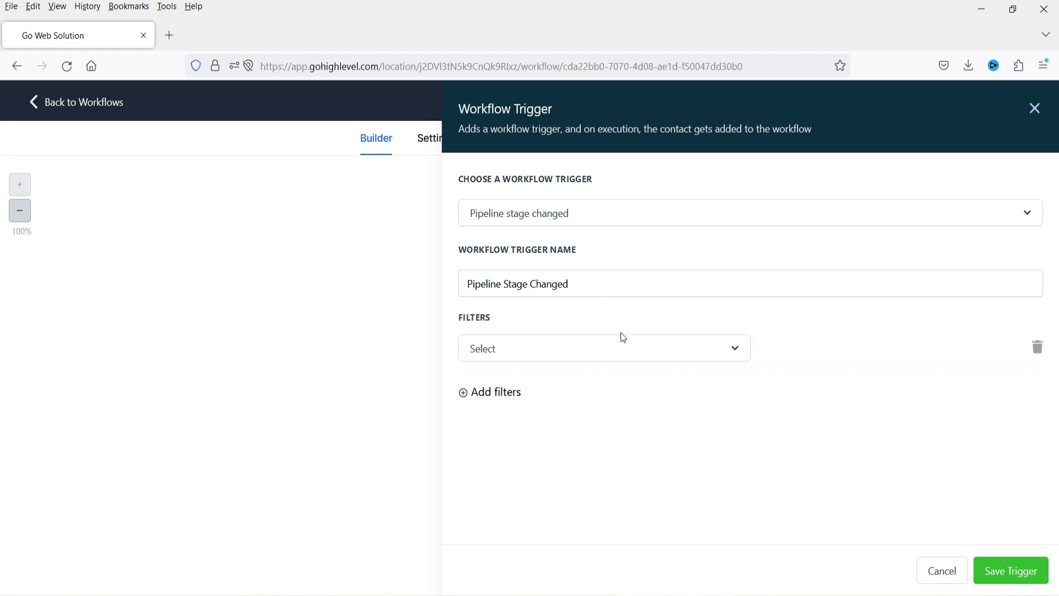
left_click(571, 354)
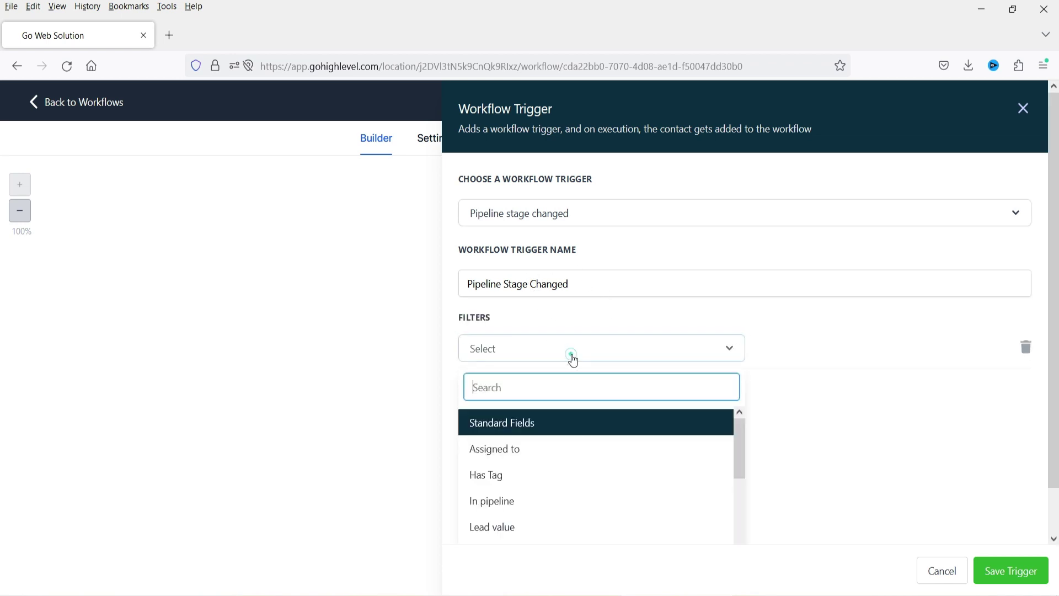
left_click(588, 512)
left_click(817, 348)
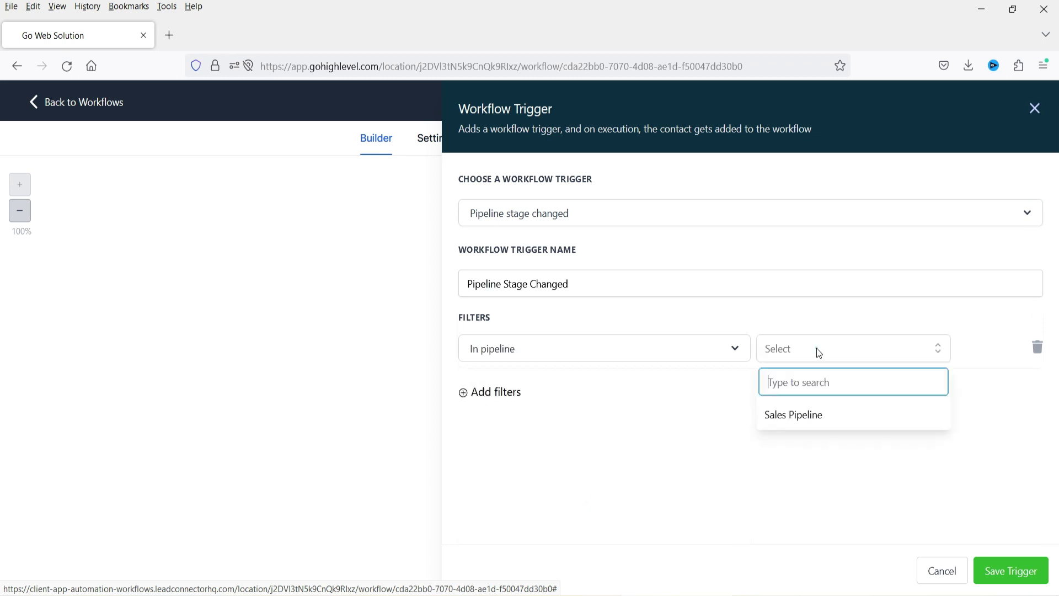
left_click(809, 418)
Add a second filter requiring Pipeline stage Services Sold.
left_click(806, 415)
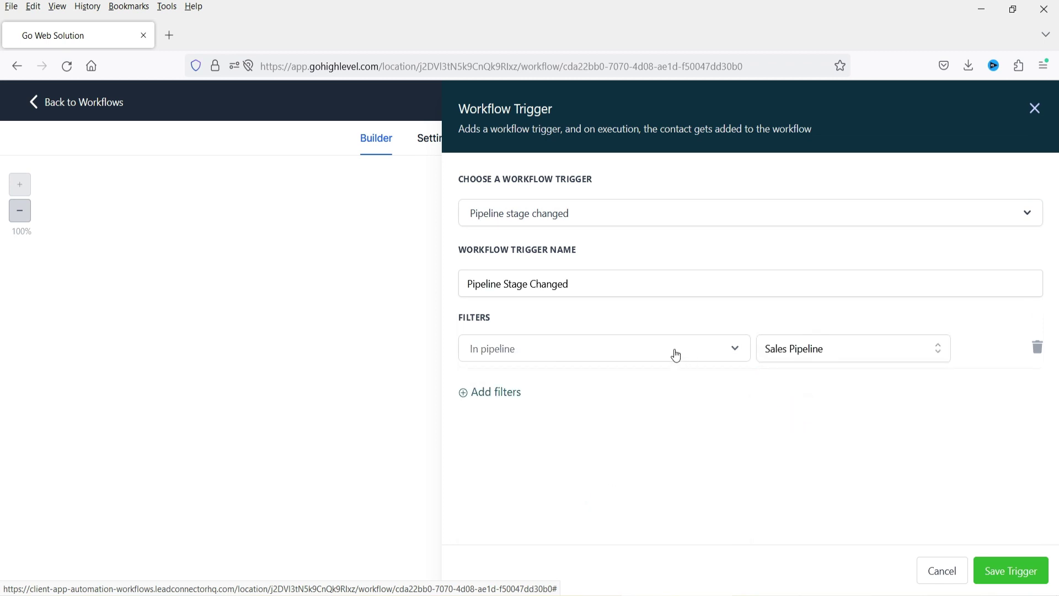
left_click(677, 353)
left_click_drag(740, 488, 739, 522)
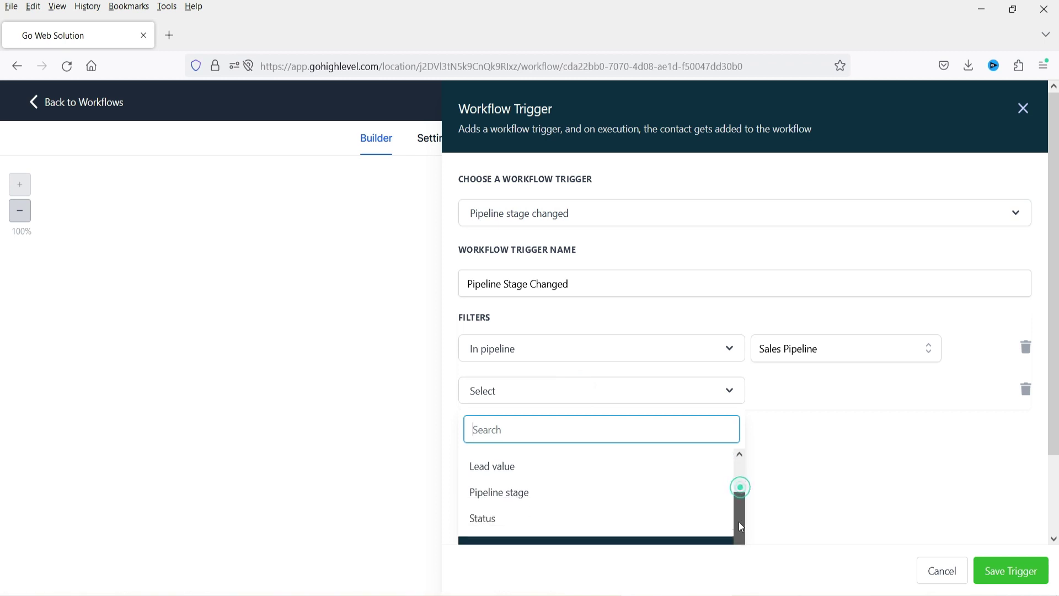
left_click(570, 488)
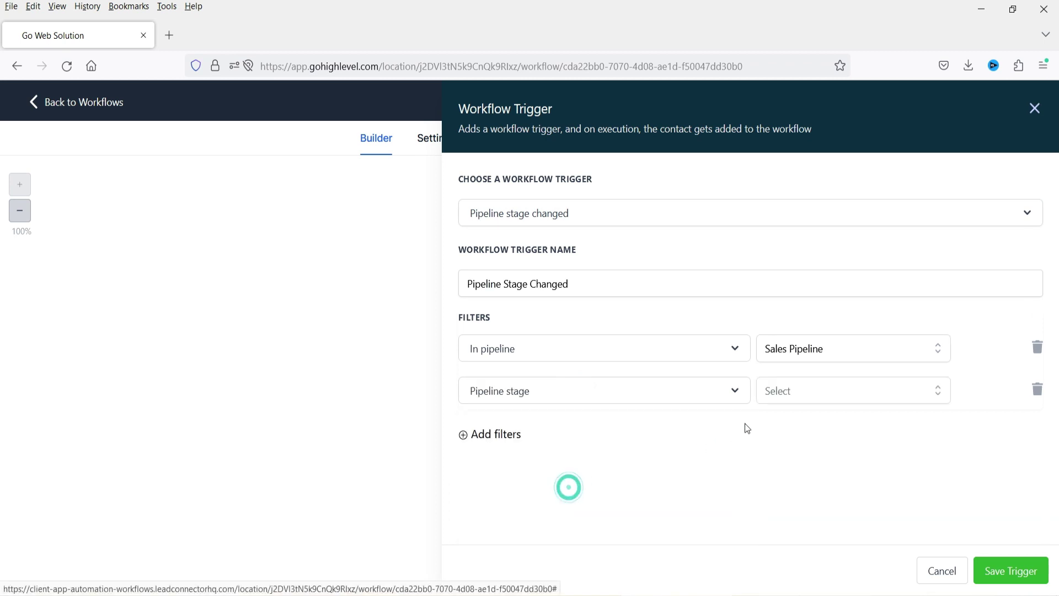
left_click(794, 395)
left_click_drag(936, 497, 937, 512)
scroll(1015, 409, "down", 1)
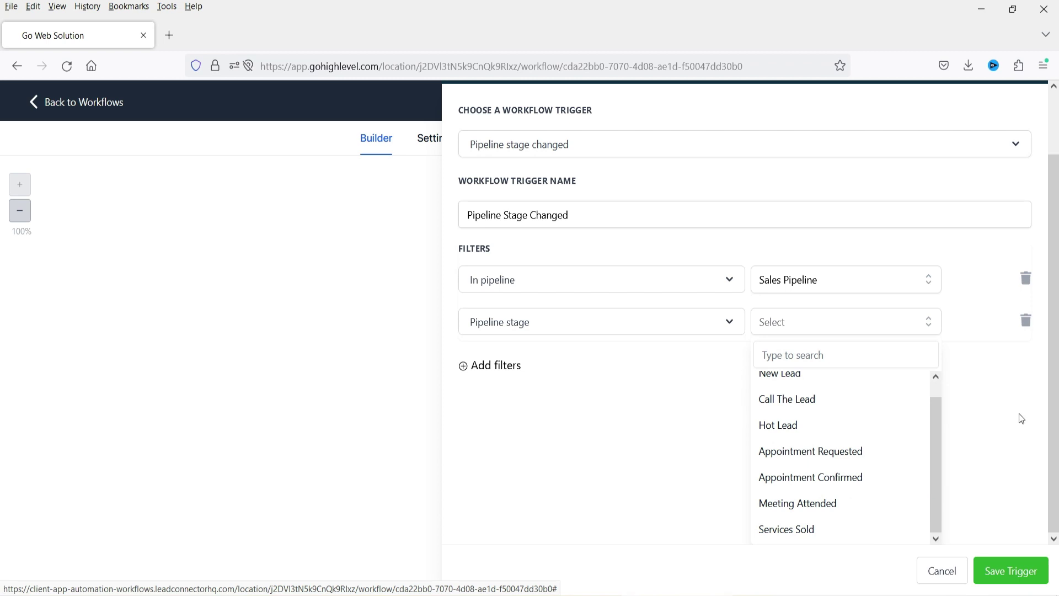
left_click(816, 534)
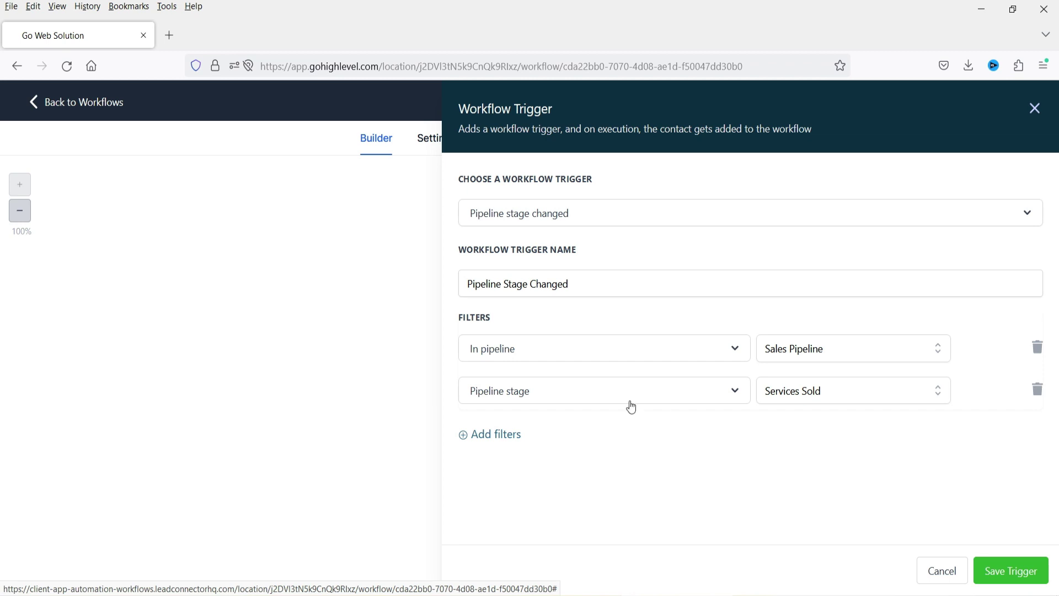
Add a Status Is won filter and save the trigger.
left_click(504, 436)
left_click(577, 437)
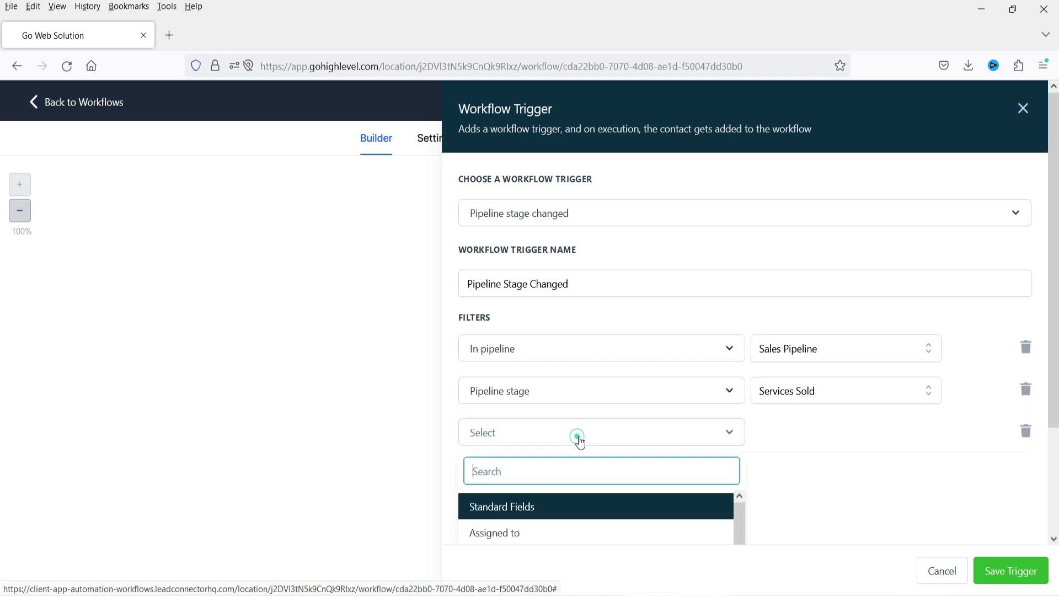
scroll(628, 386, "down", 2)
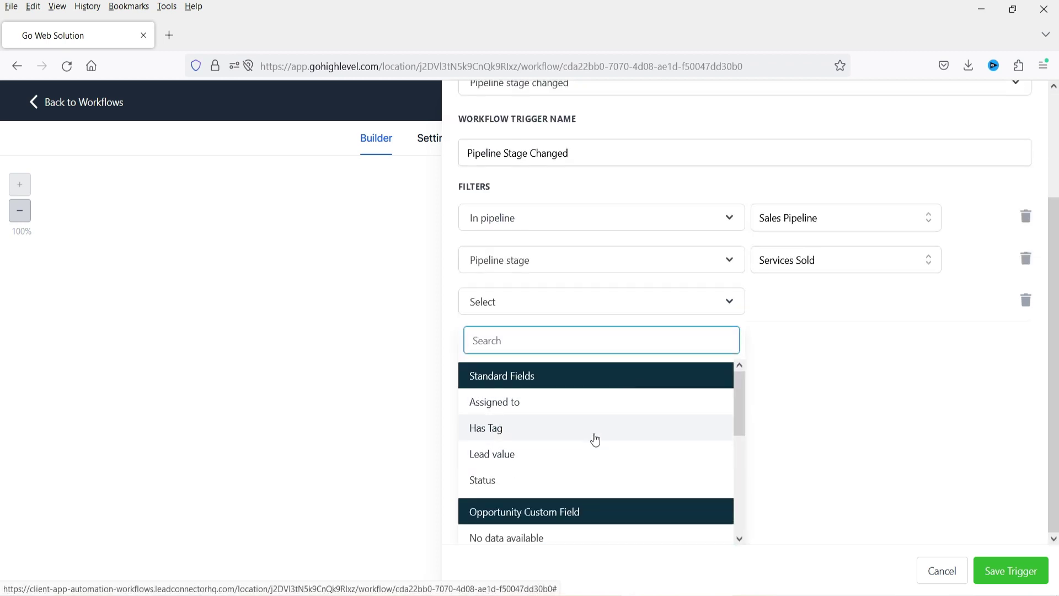
left_click(580, 479)
left_click(814, 436)
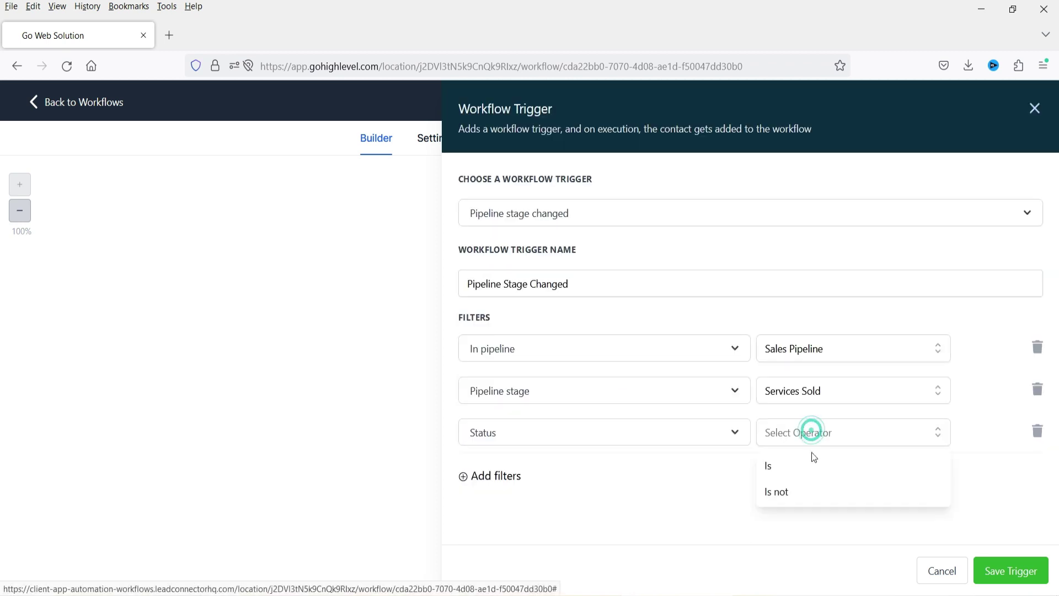
left_click(811, 467)
left_click(918, 437)
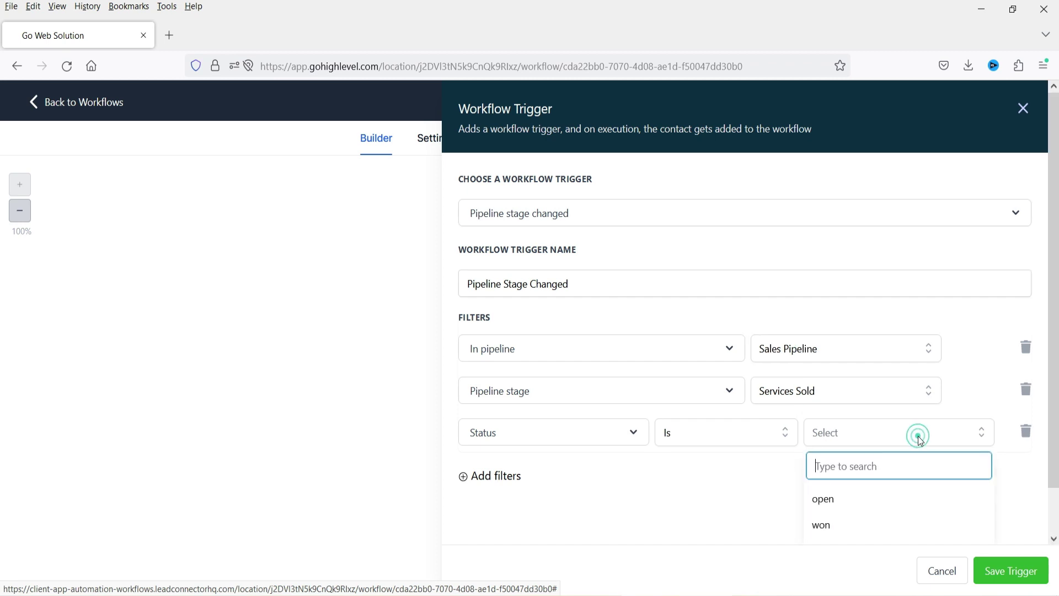
left_click(881, 525)
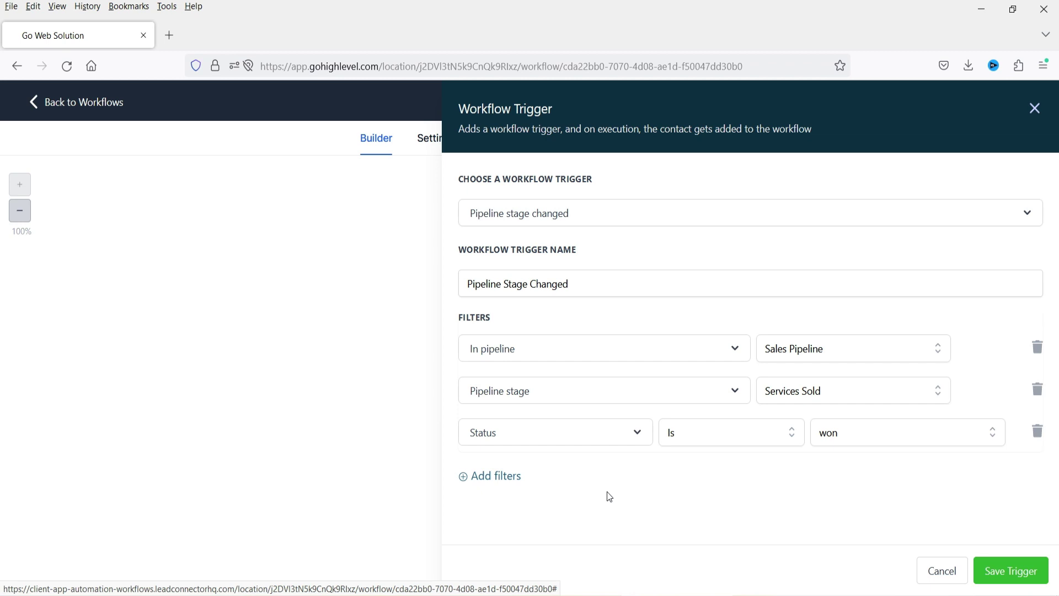
left_click(1013, 571)
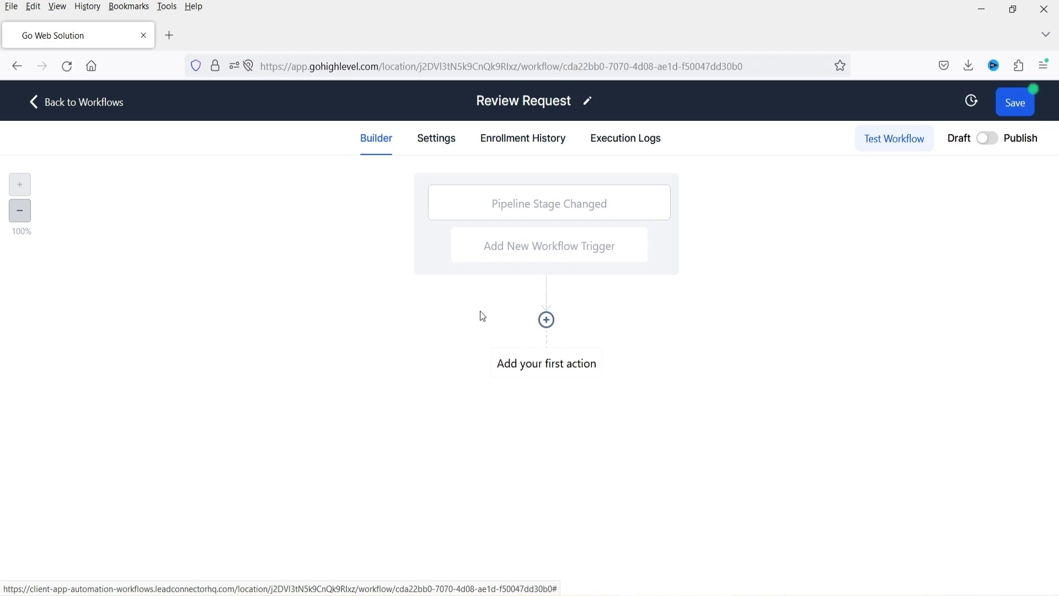
Add a Wait action of 1 day right after the trigger.
left_click(546, 320)
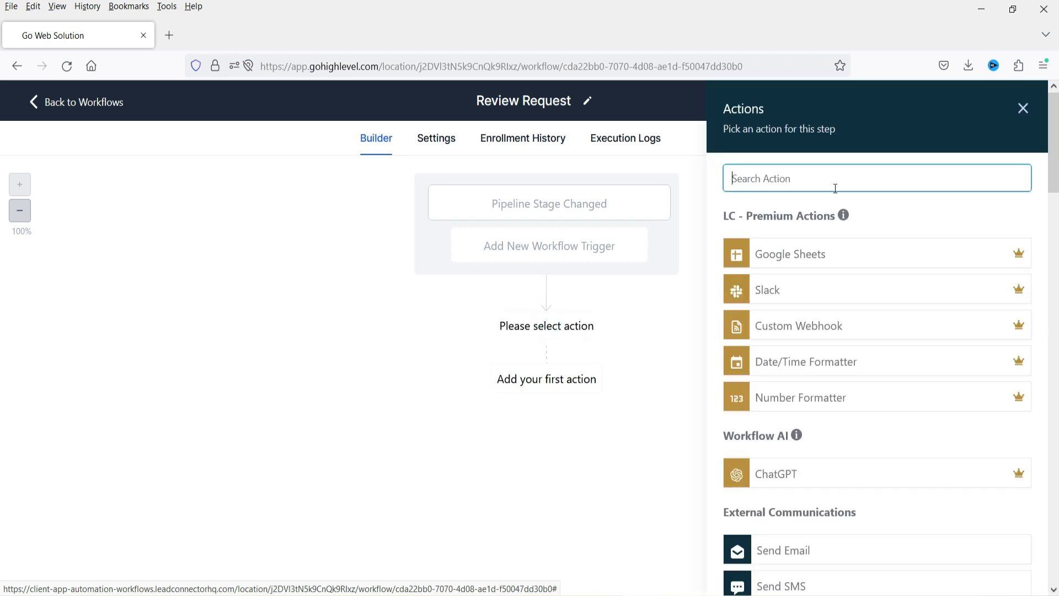
type("wai")
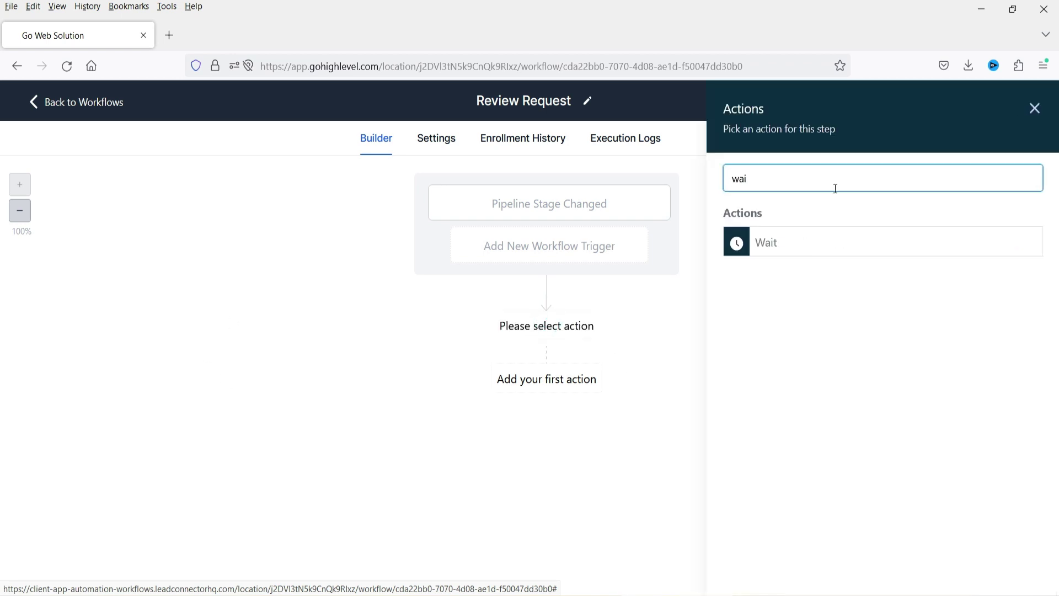
left_click(827, 243)
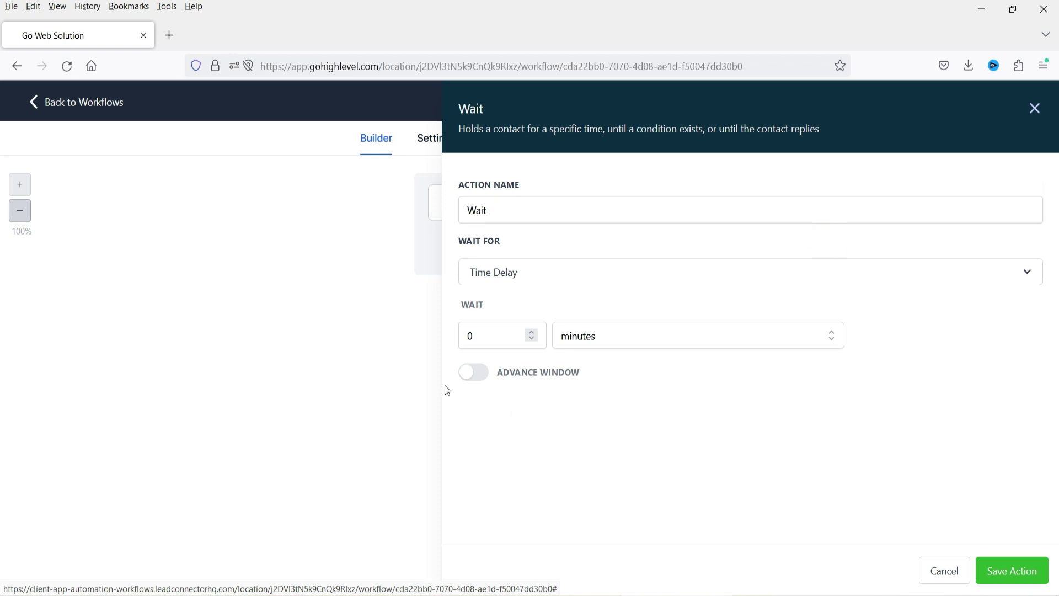
double_click(477, 334)
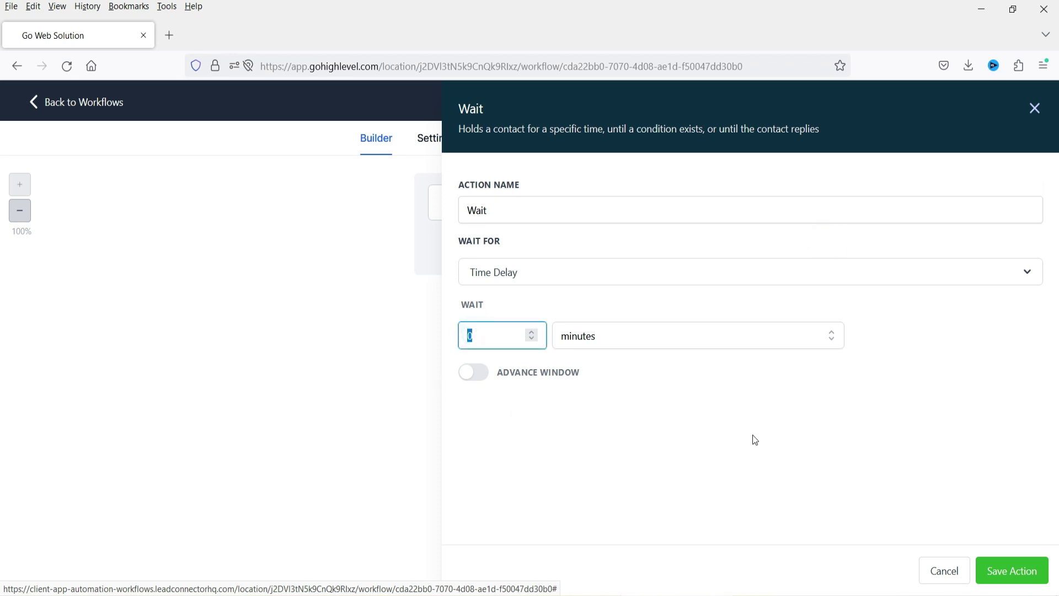
type("1")
left_click(639, 345)
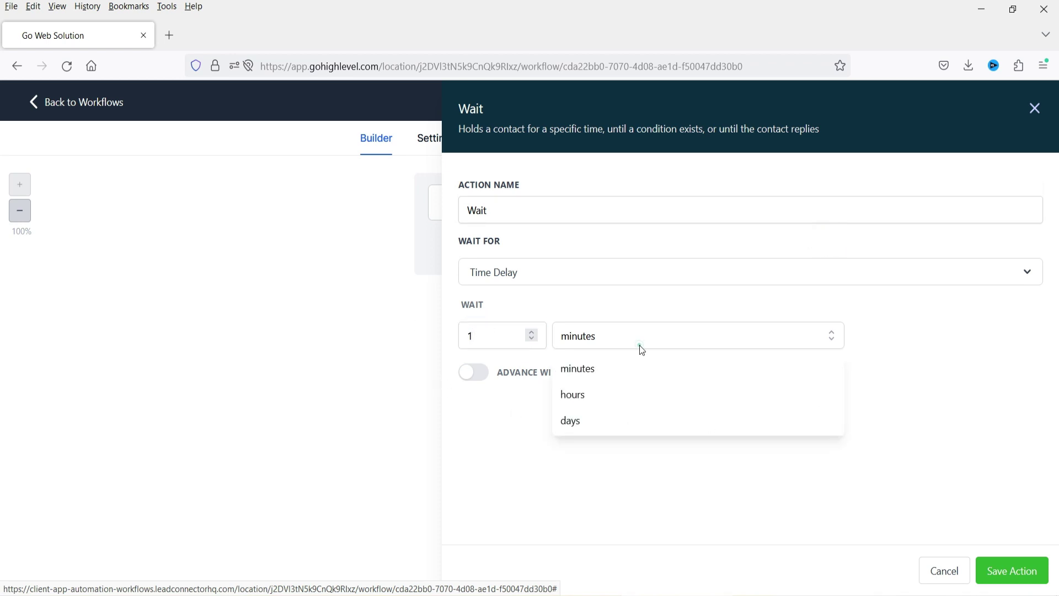
left_click(627, 424)
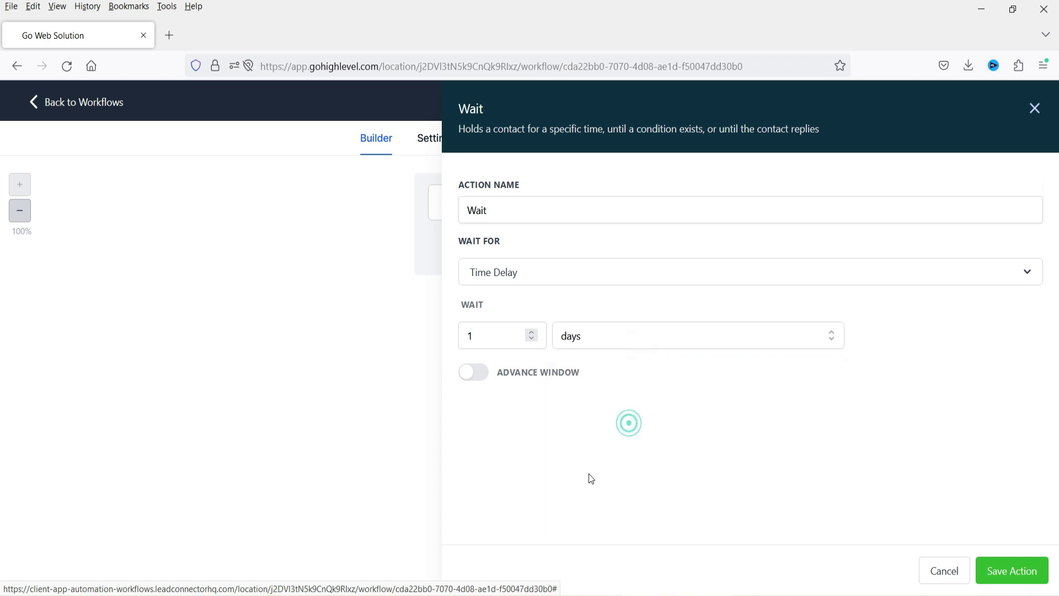
left_click(1037, 577)
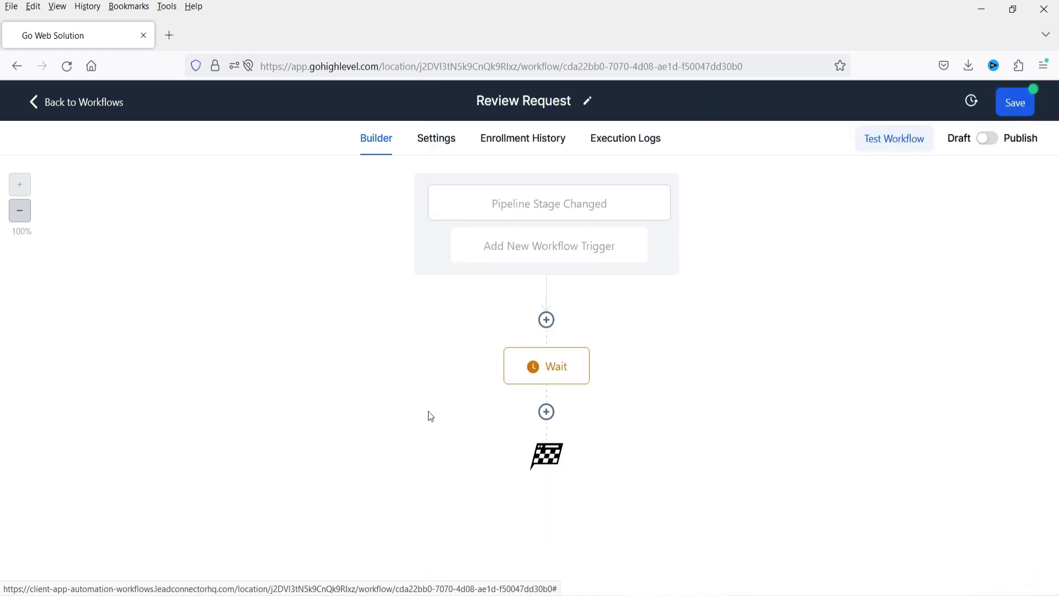
Add a Send Review Request action with Review Type E-mail after the Wait.
left_click(546, 412)
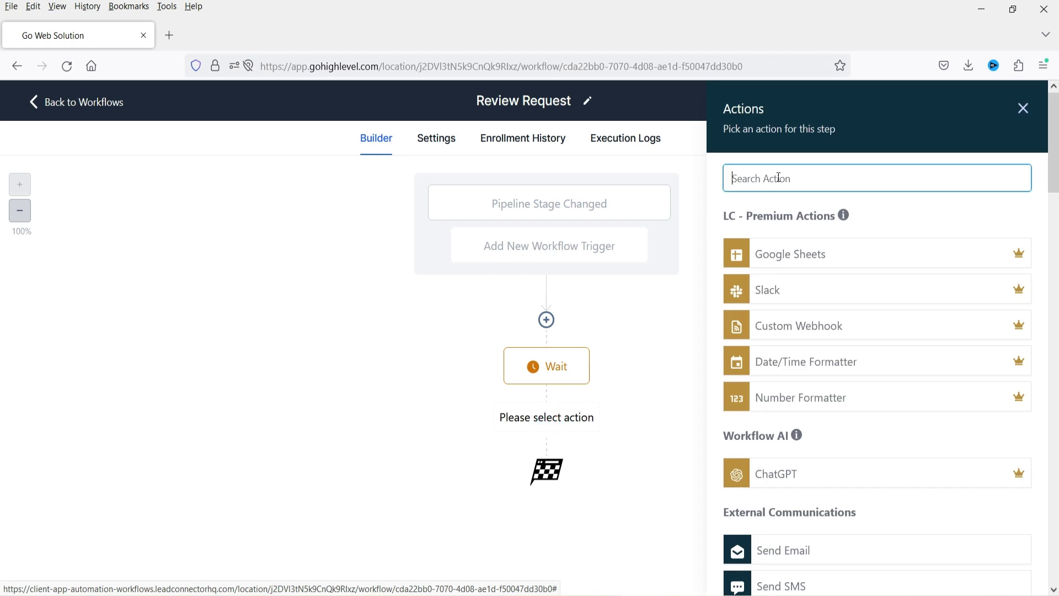
type("rev")
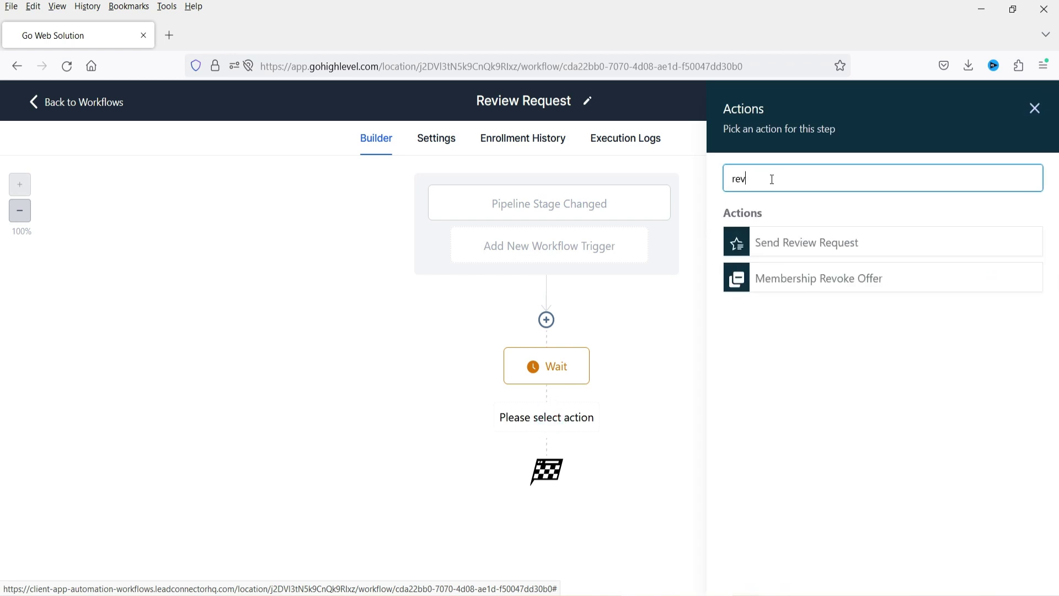
left_click(820, 251)
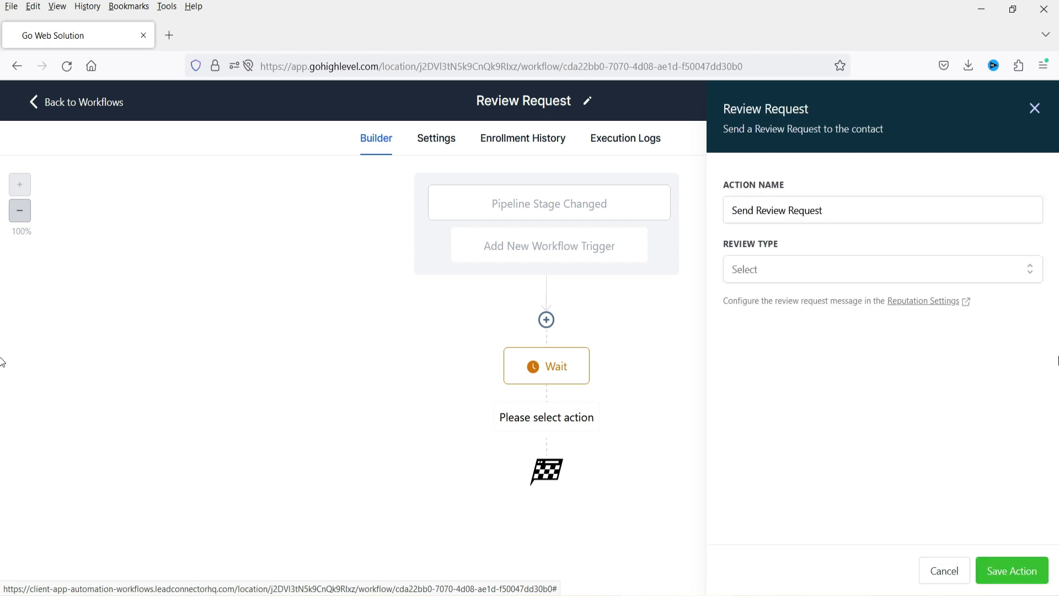
left_click(805, 270)
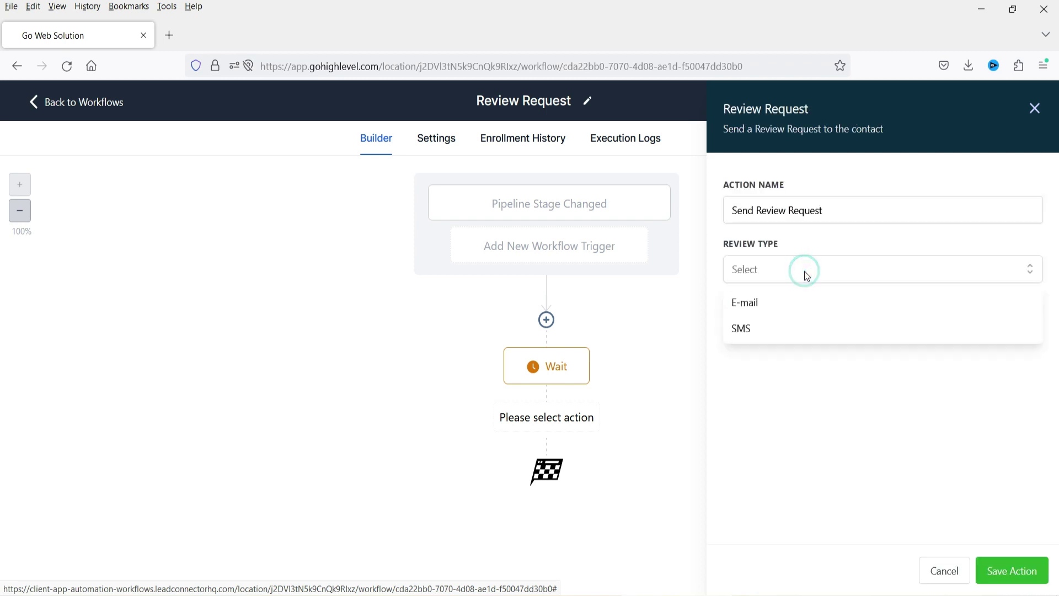
left_click(805, 301)
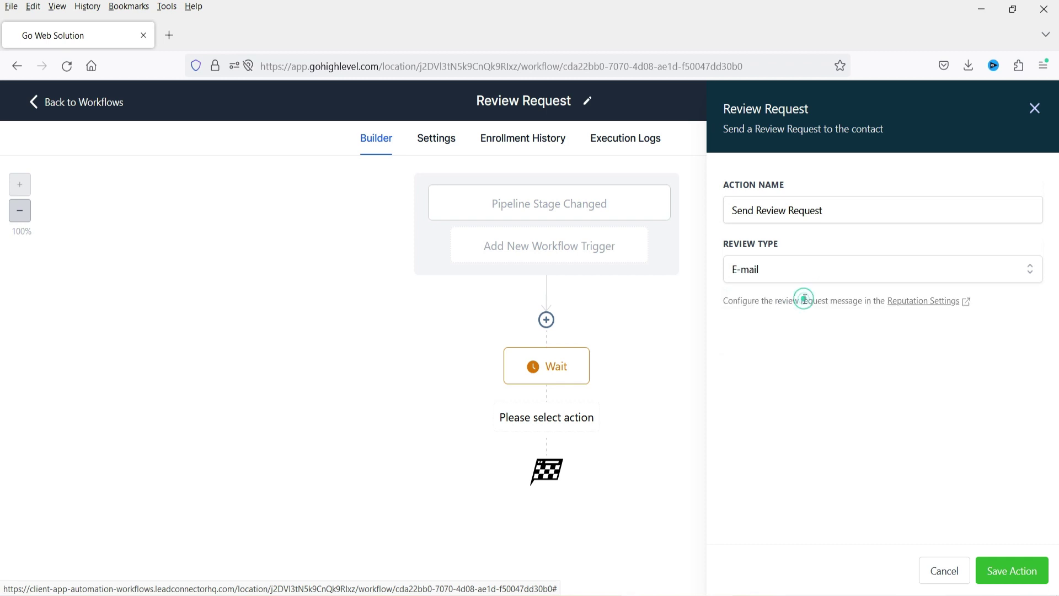
left_click(822, 279)
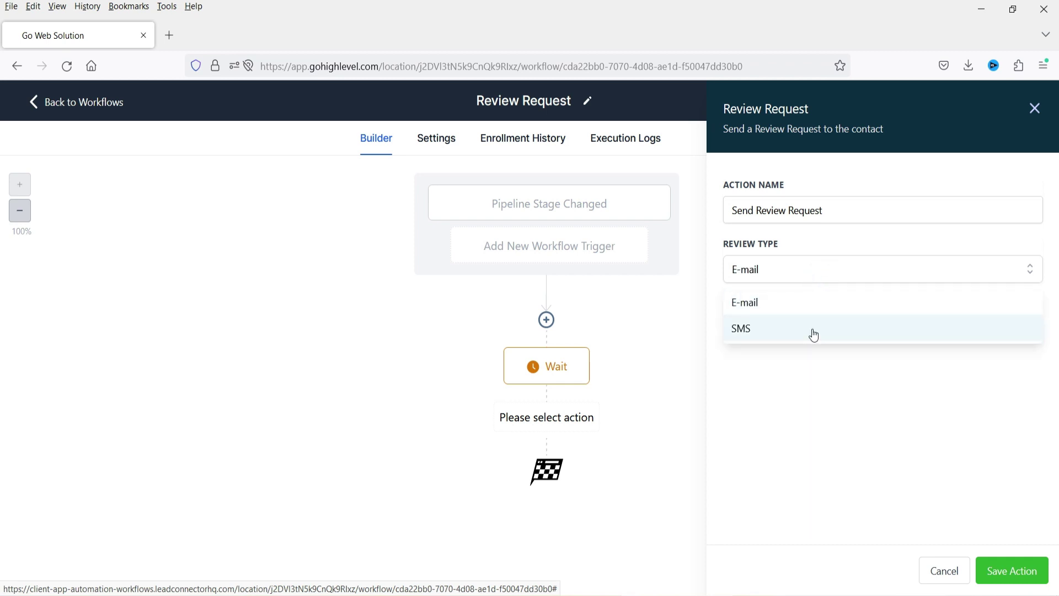
left_click(811, 332)
left_click(789, 269)
left_click(773, 303)
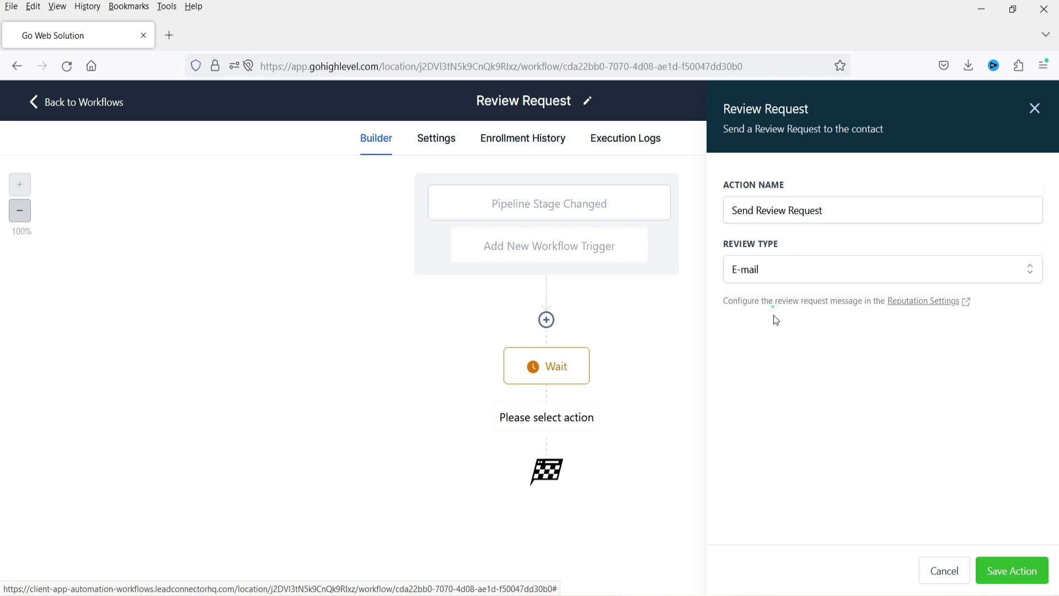
left_click(1020, 572)
scroll(792, 392, "down", 1)
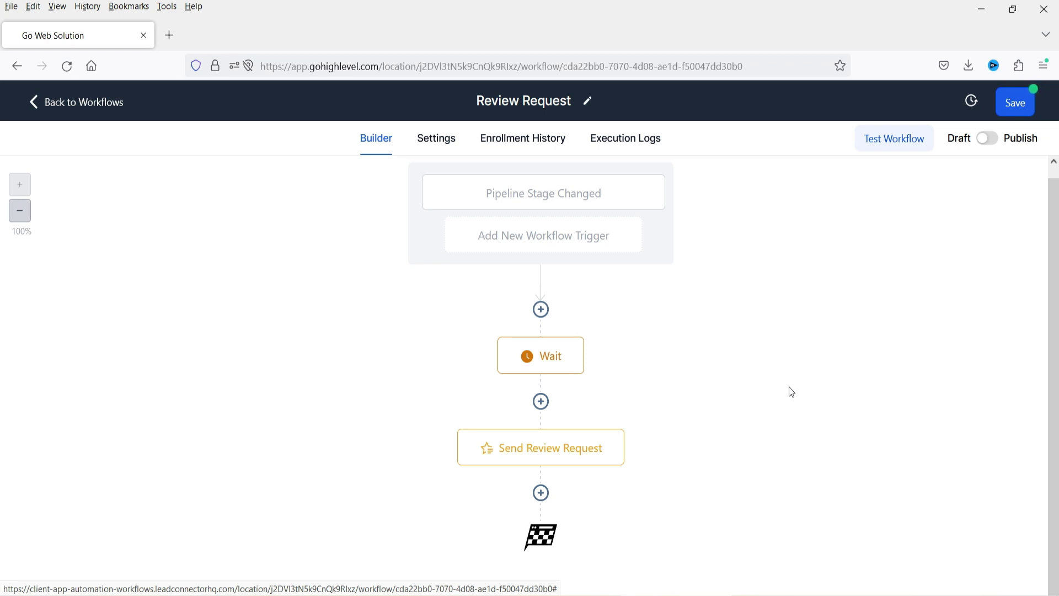
Switch Review Request to Publish, save it, and return to Workflows.
left_click(989, 139)
left_click(1016, 103)
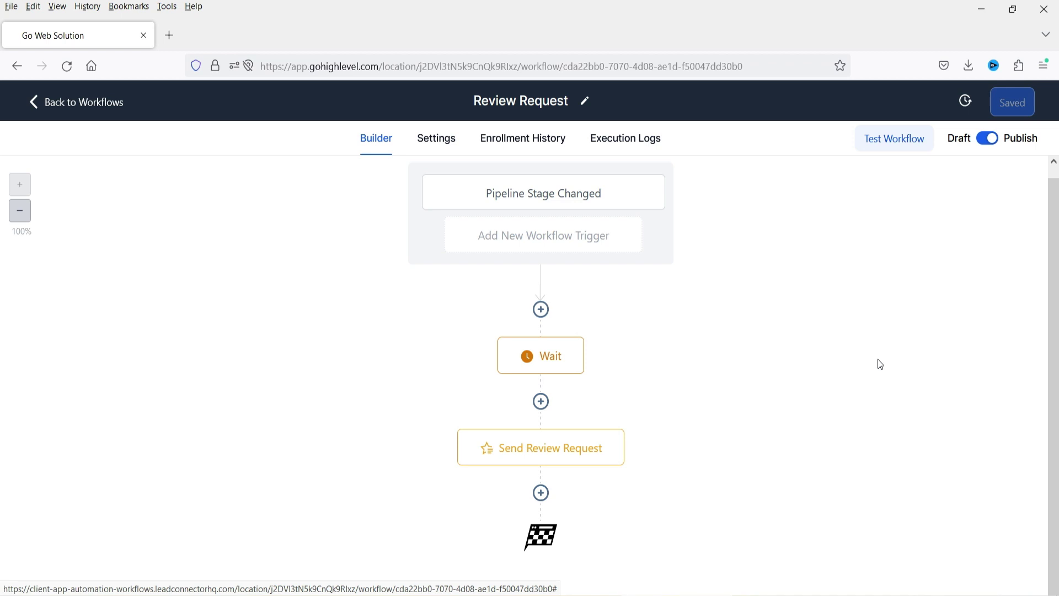
left_click(64, 106)
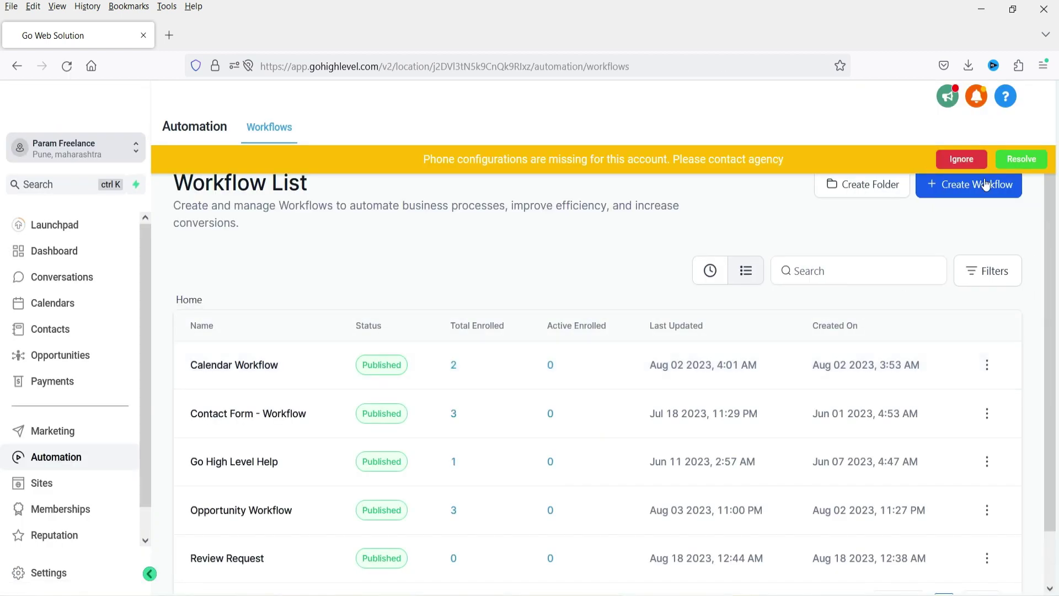
Go to Sites, which lists the All Solutions for Roofing funnel with 2 steps.
scroll(656, 319, "down", 1)
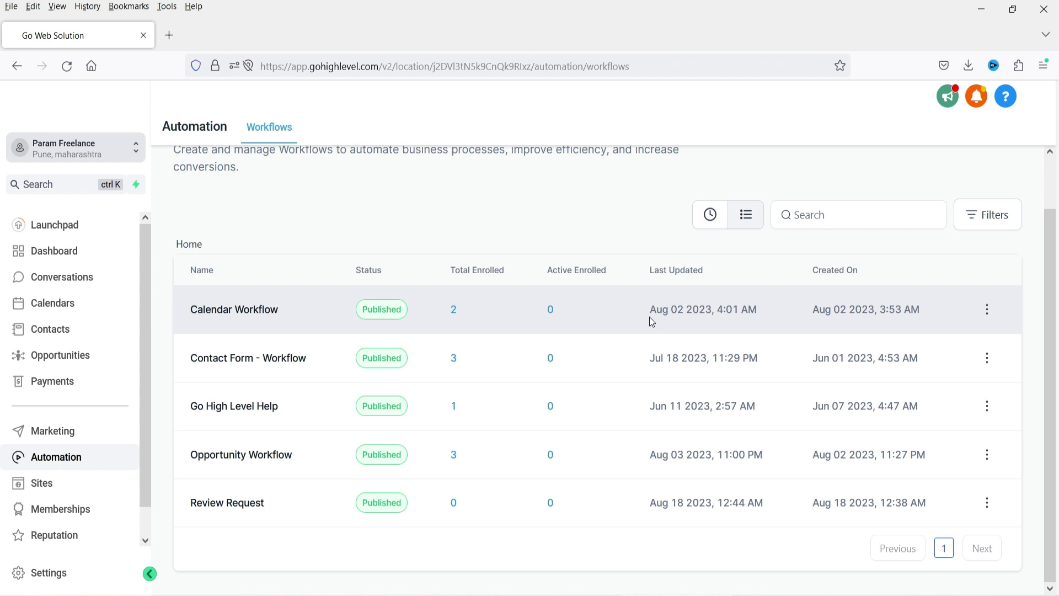
left_click(43, 484)
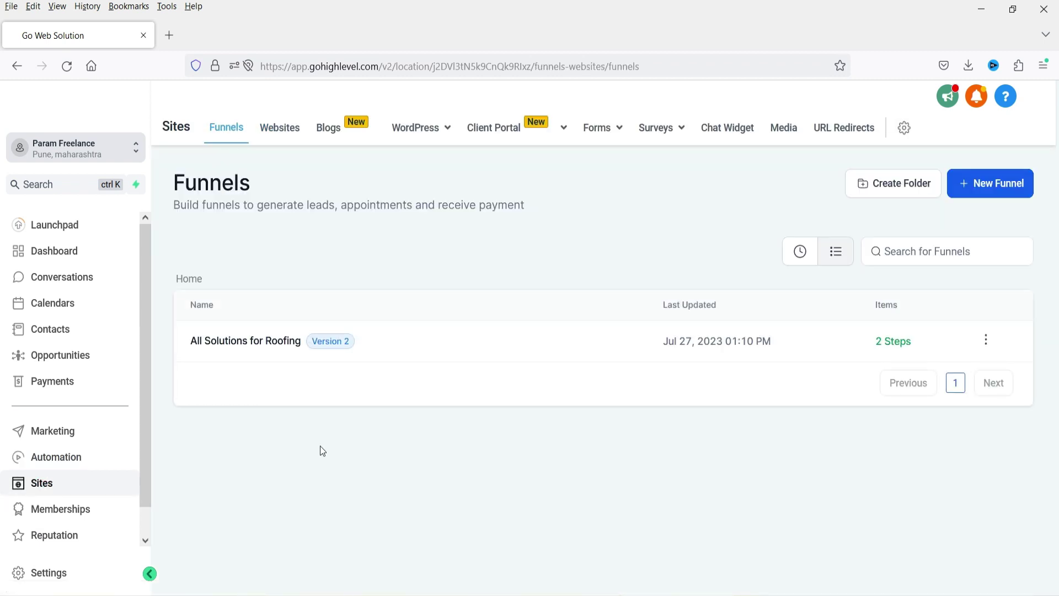
Under Websites, open Car Repair Services and show the Home page's Edit options.
left_click(301, 146)
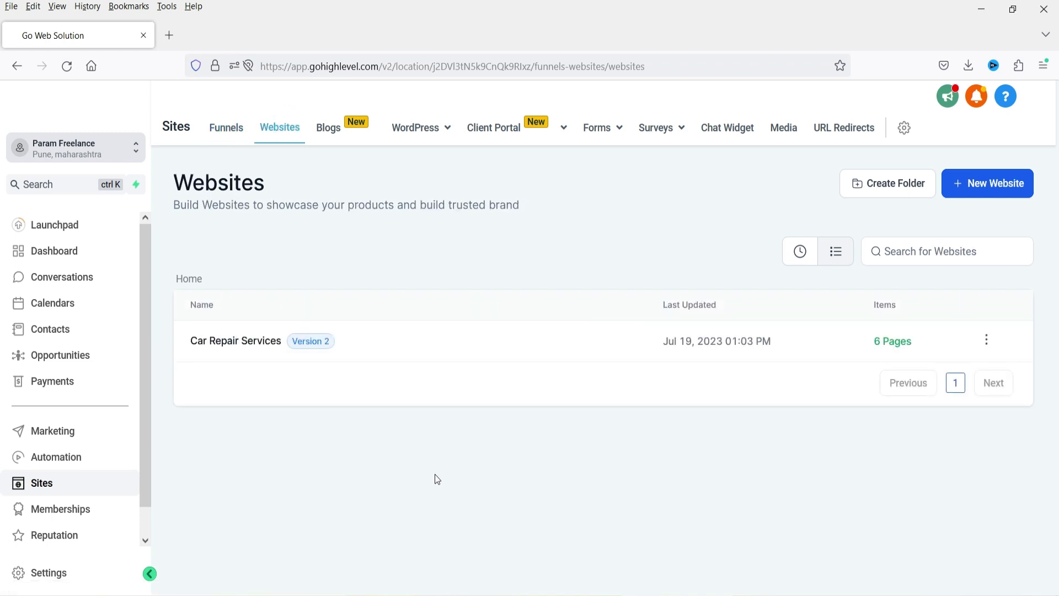
left_click(216, 346)
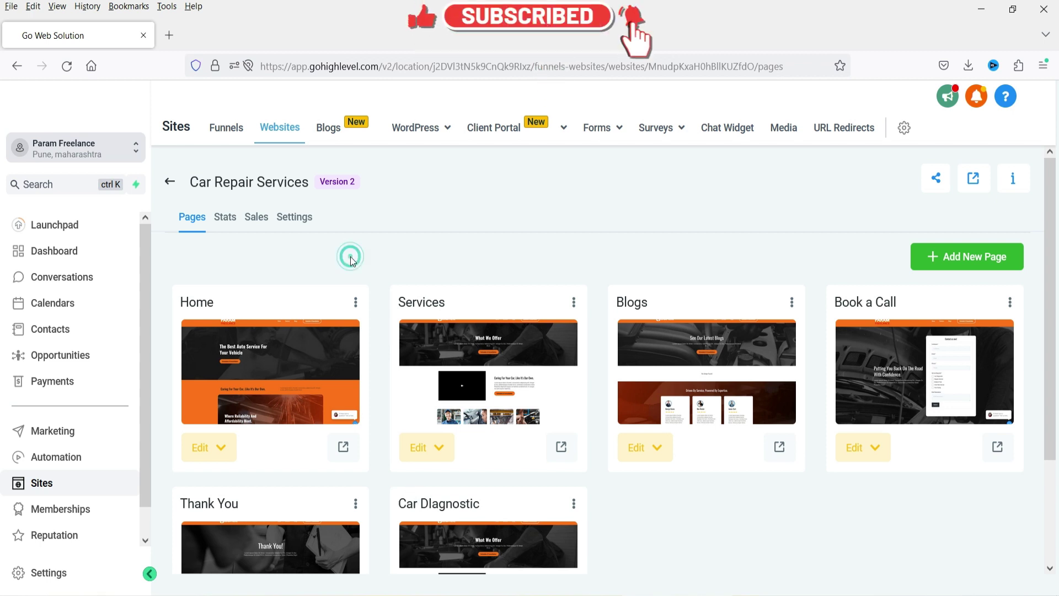
left_click(219, 453)
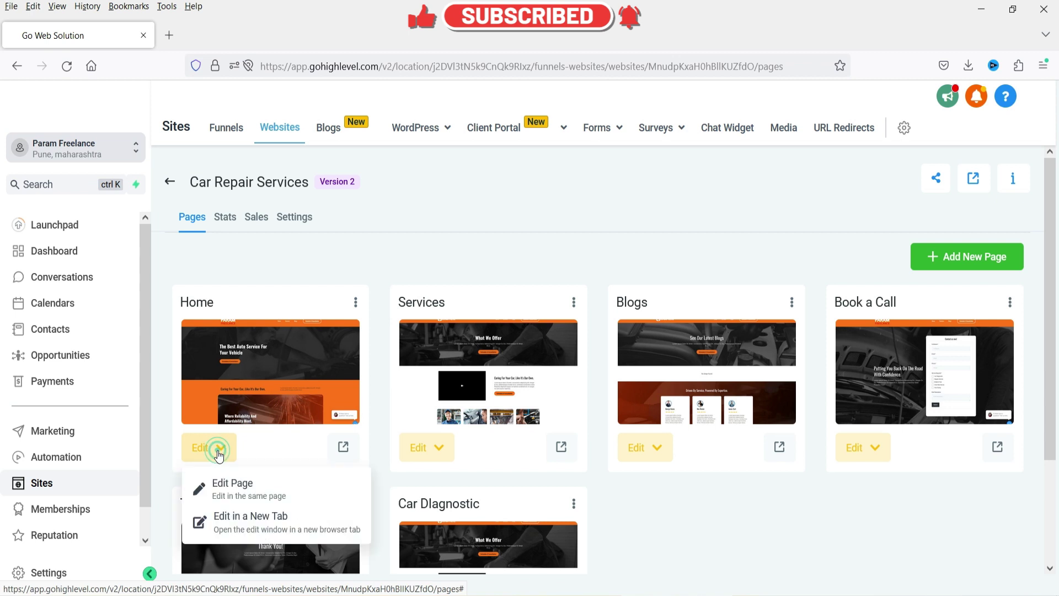
Edit the Home page in a new tab and select a testimonials column.
left_click(229, 516)
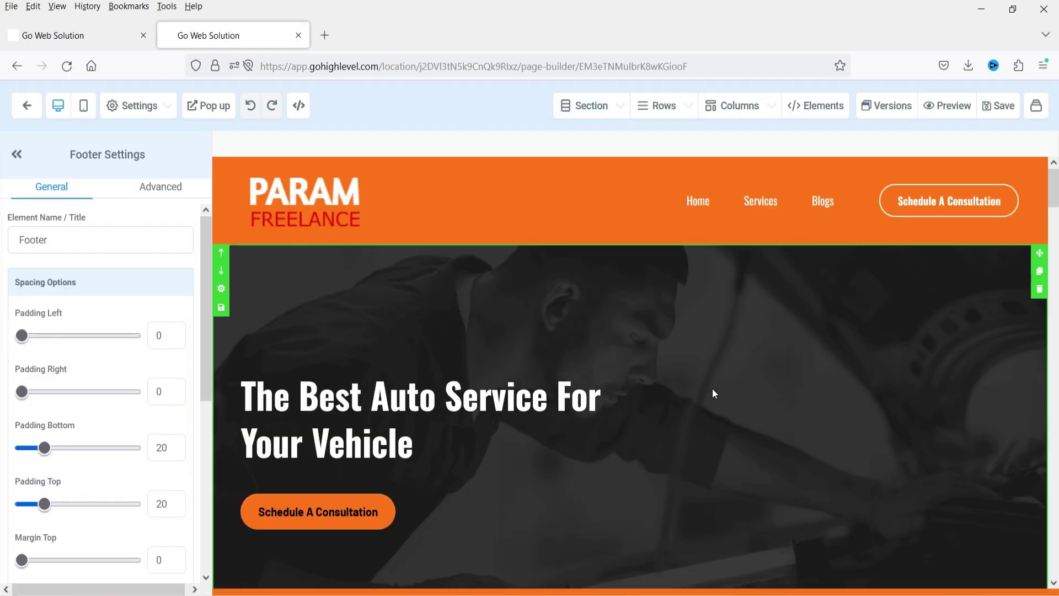
scroll(715, 392, "down", 15)
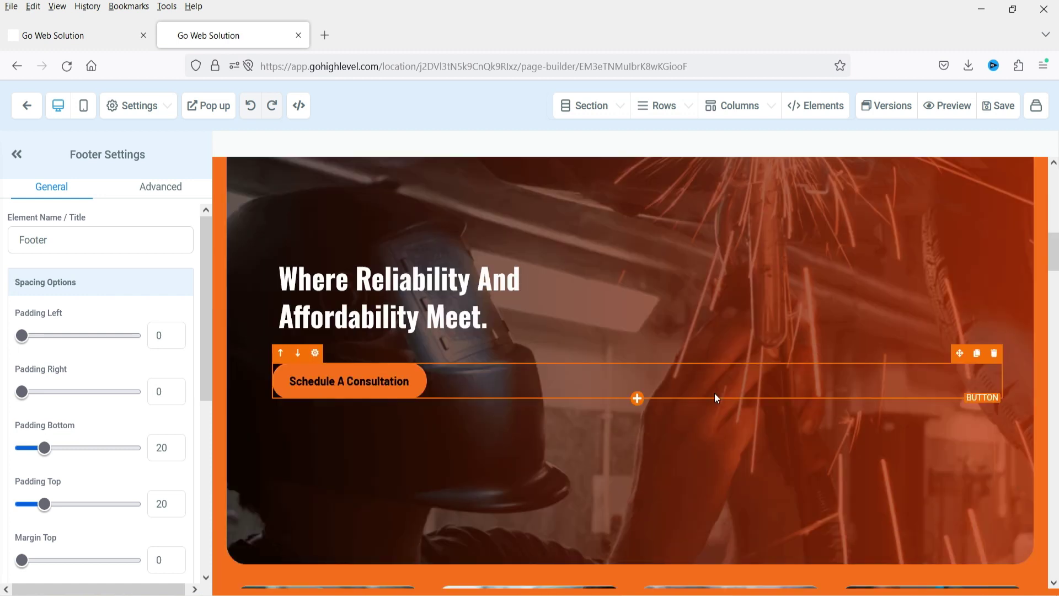
scroll(717, 393, "down", 10)
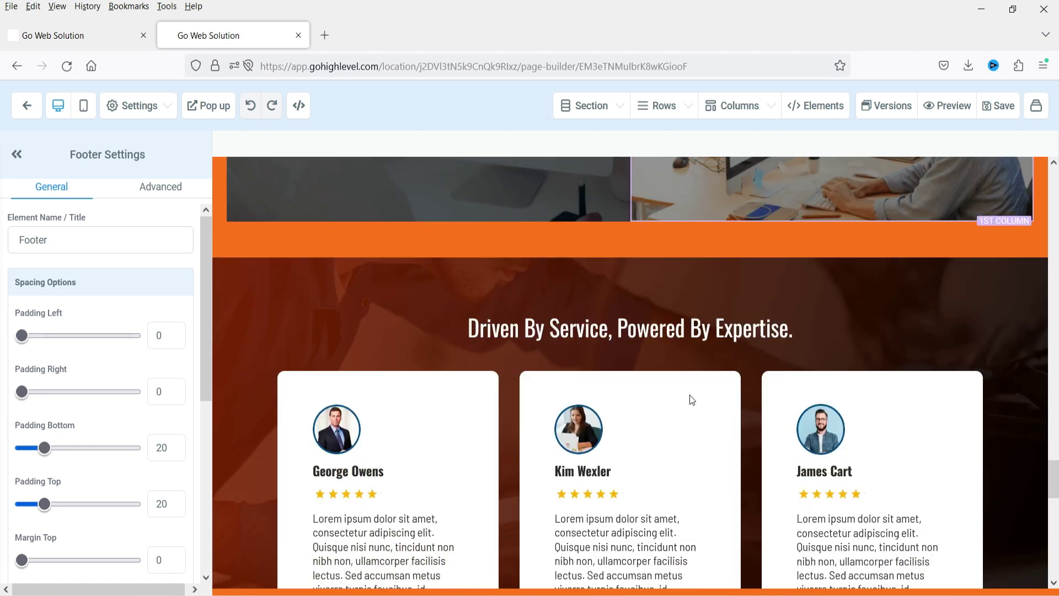
left_click(691, 399)
scroll(678, 331, "down", 5)
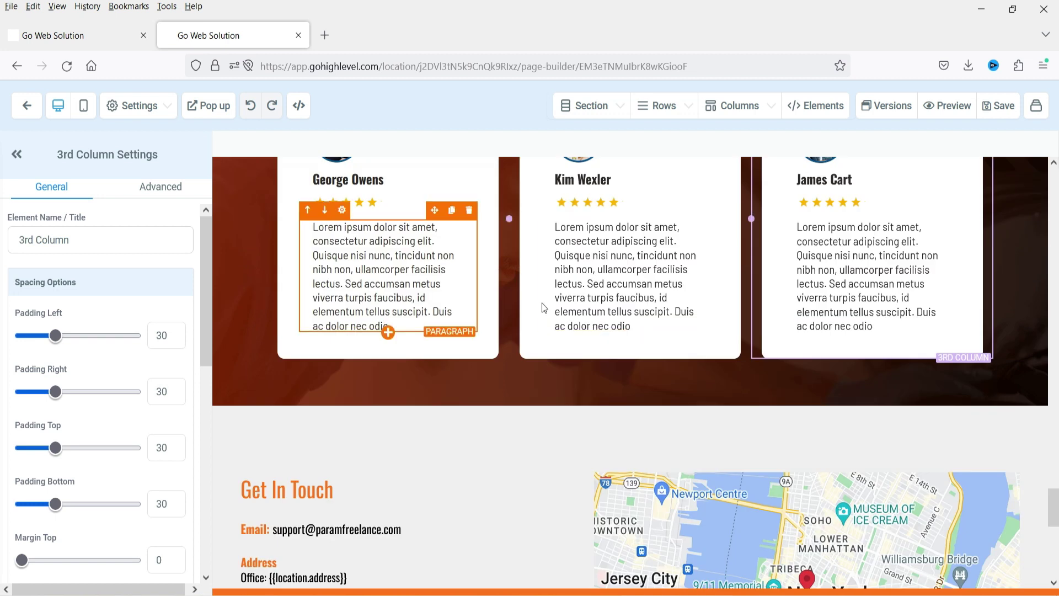
scroll(694, 316, "up", 4)
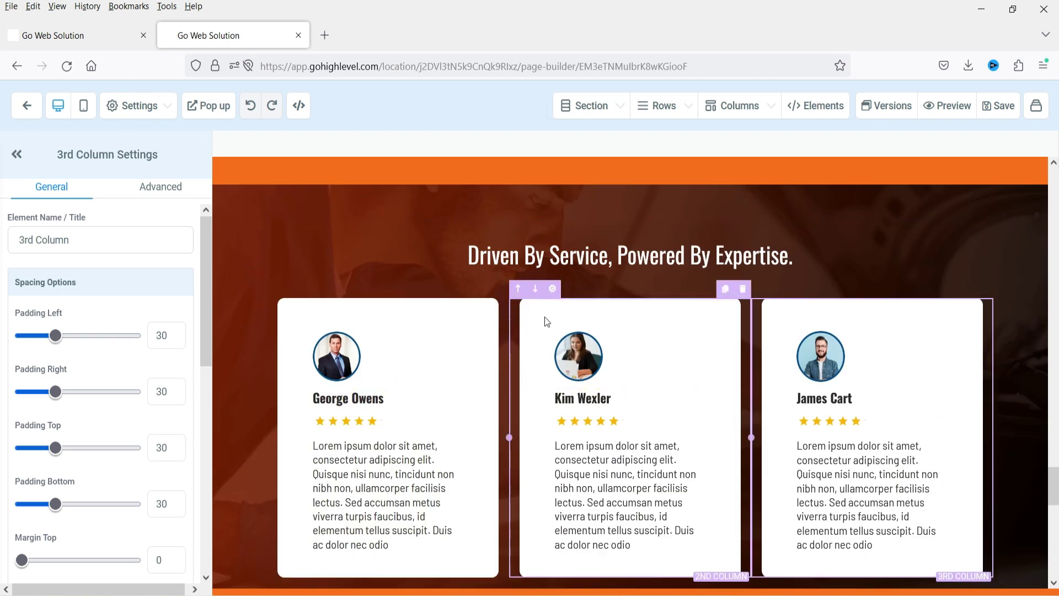
Delete all three testimonial cards and add a new row under the heading.
left_click(985, 289)
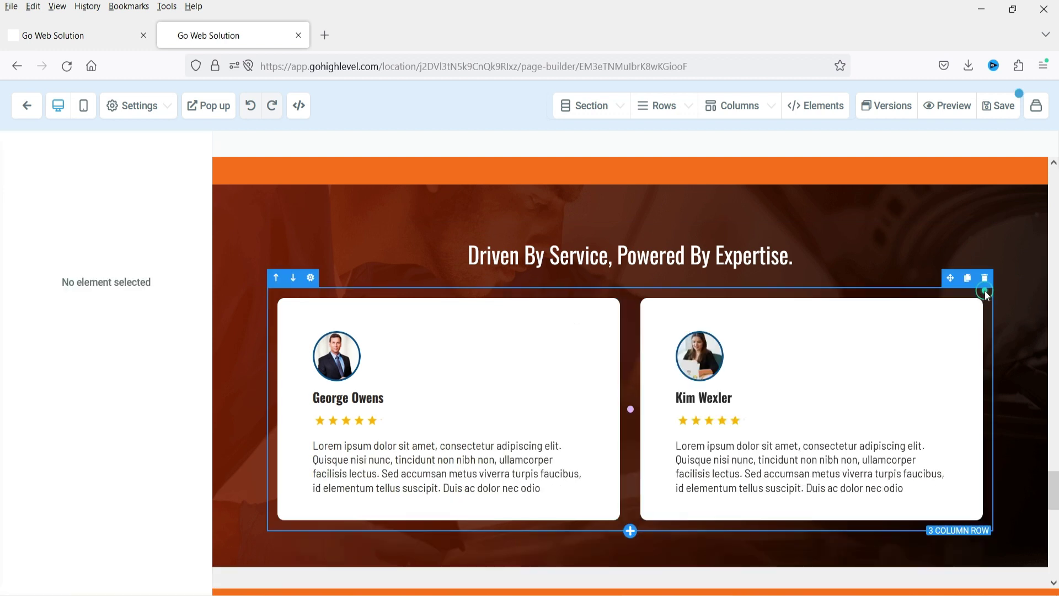
left_click(985, 290)
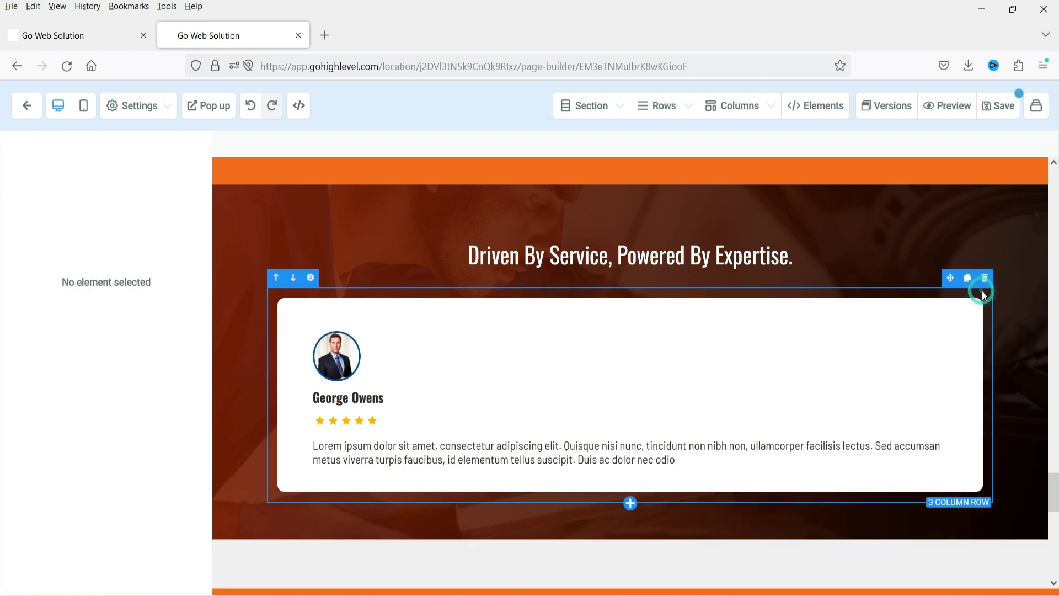
left_click(985, 289)
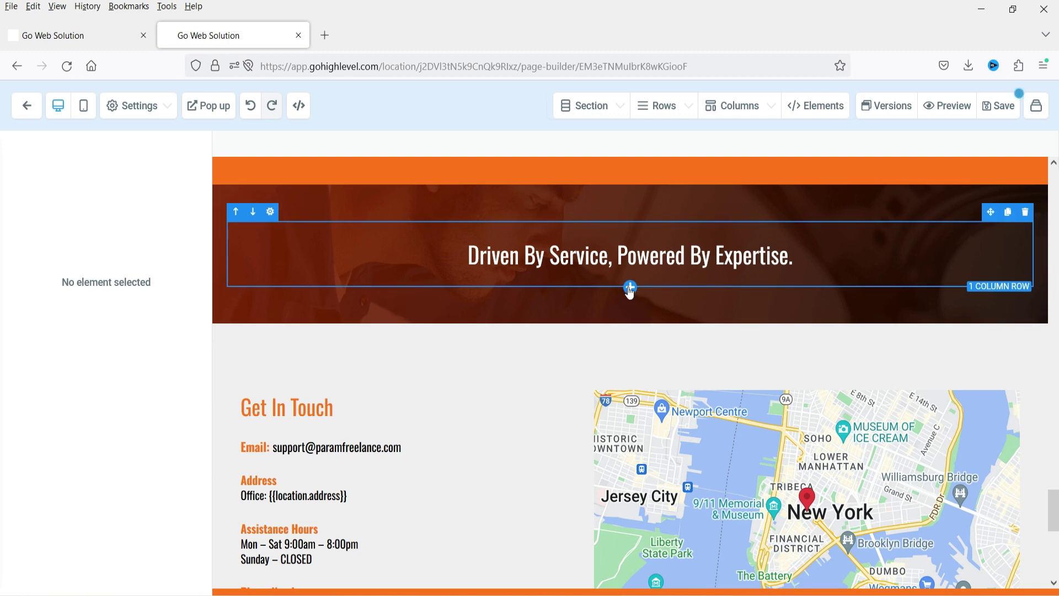
left_click(632, 289)
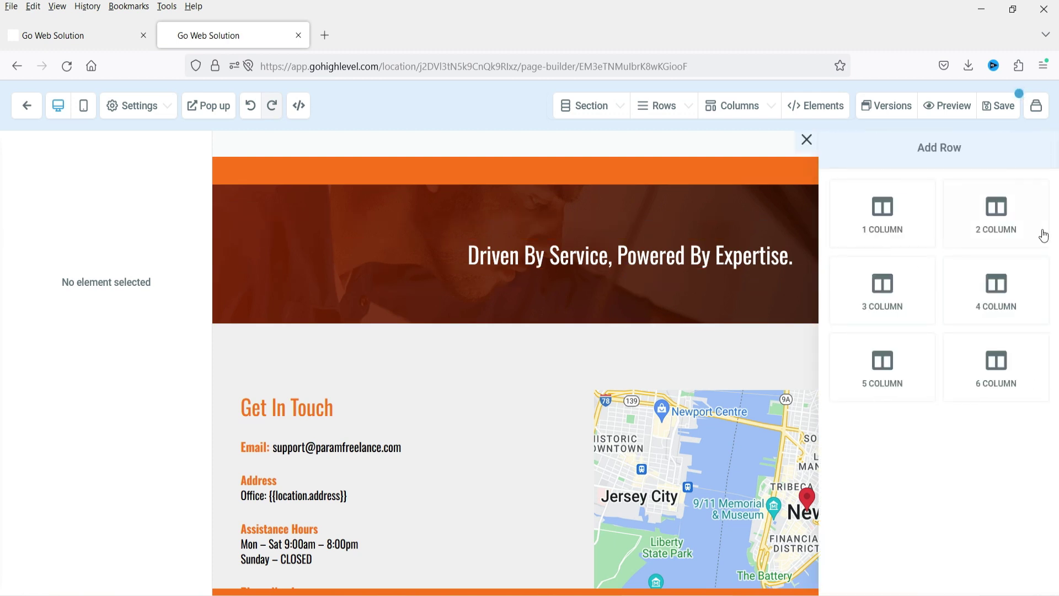
Make the row one column and insert the REVIEWS element found by searching 'rev'.
left_click(883, 218)
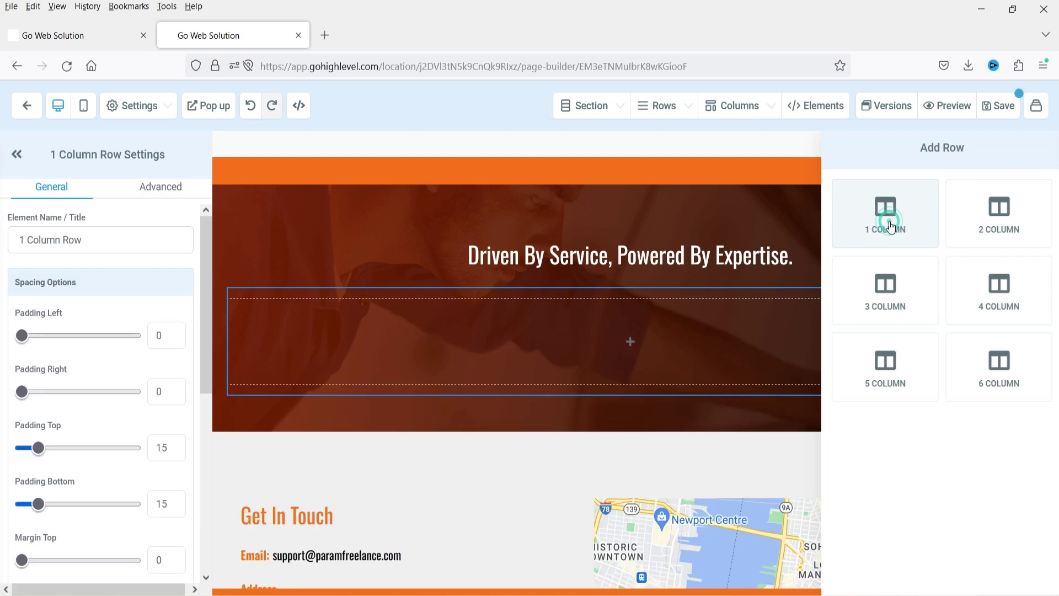
left_click(631, 342)
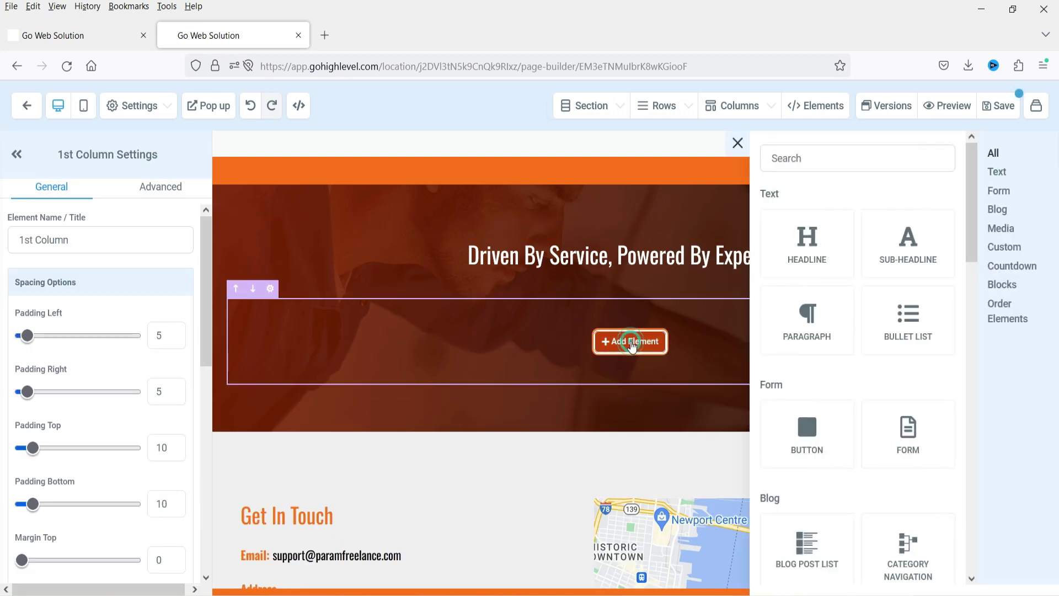
left_click(807, 159)
type("rev")
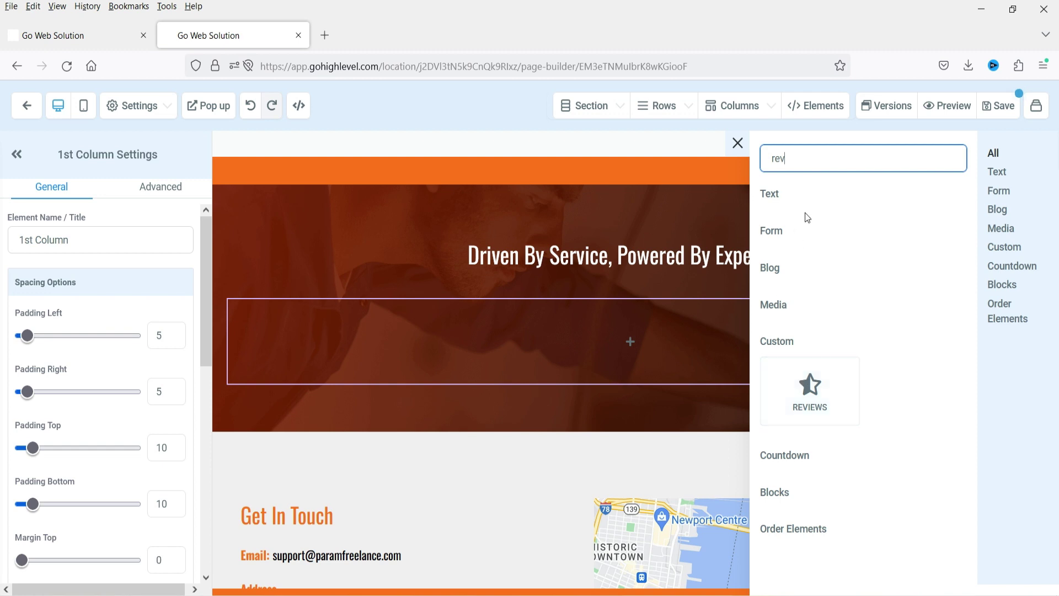
left_click(793, 363)
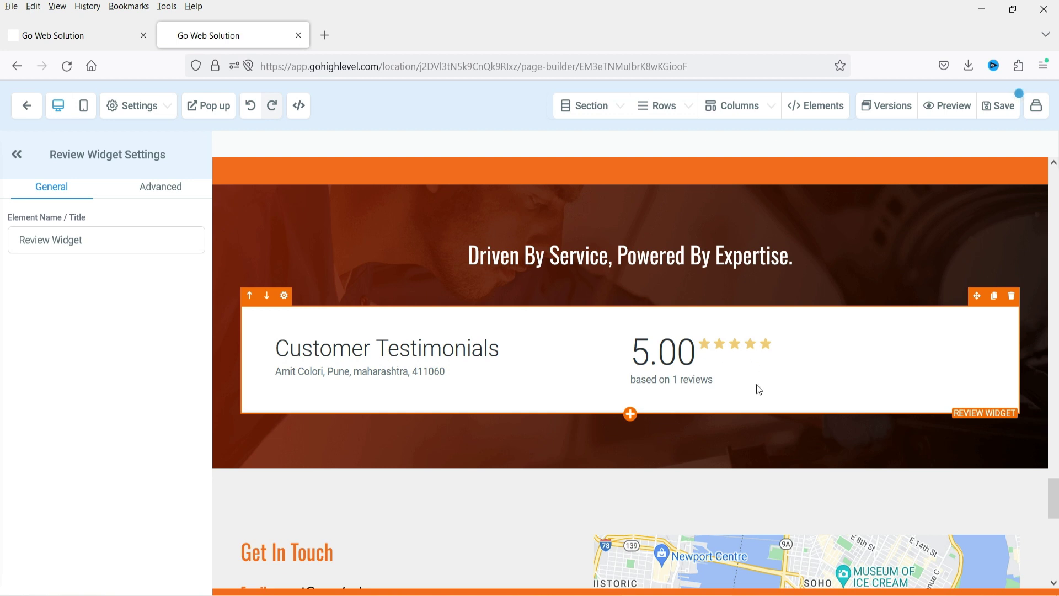
In the widget's Advanced settings, turn mobile visibility off and back on, then reselect it.
scroll(756, 385, "down", 3)
scroll(743, 359, "up", 3)
left_click(146, 189)
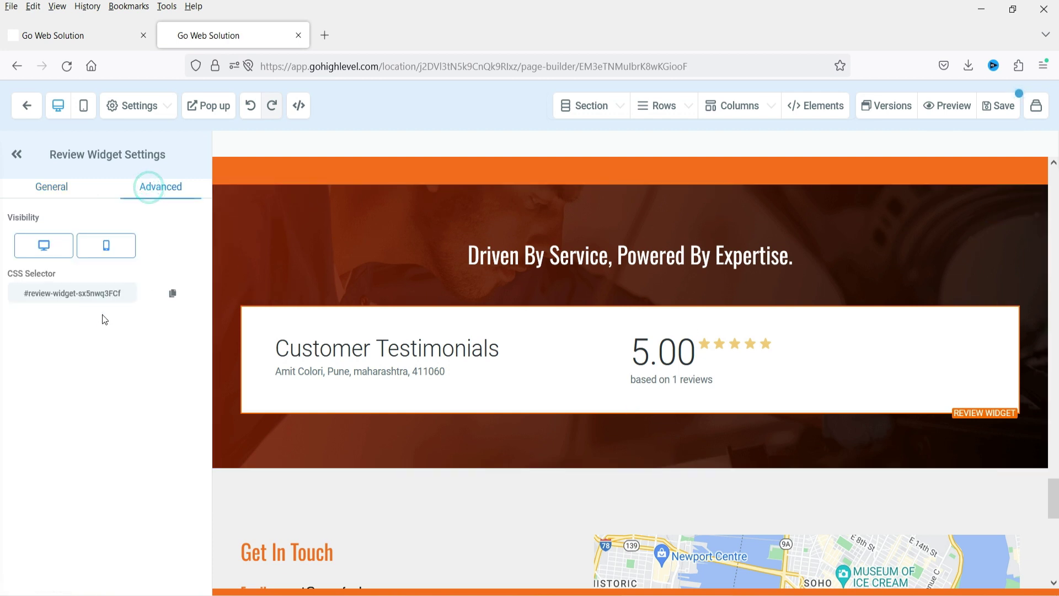
left_click(105, 247)
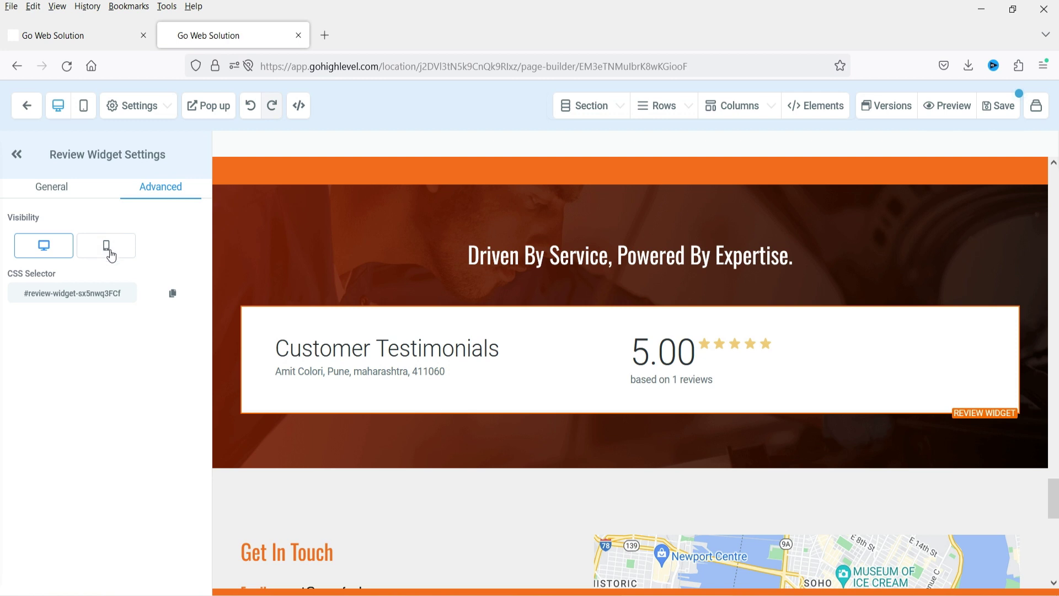
left_click(112, 255)
left_click(498, 334)
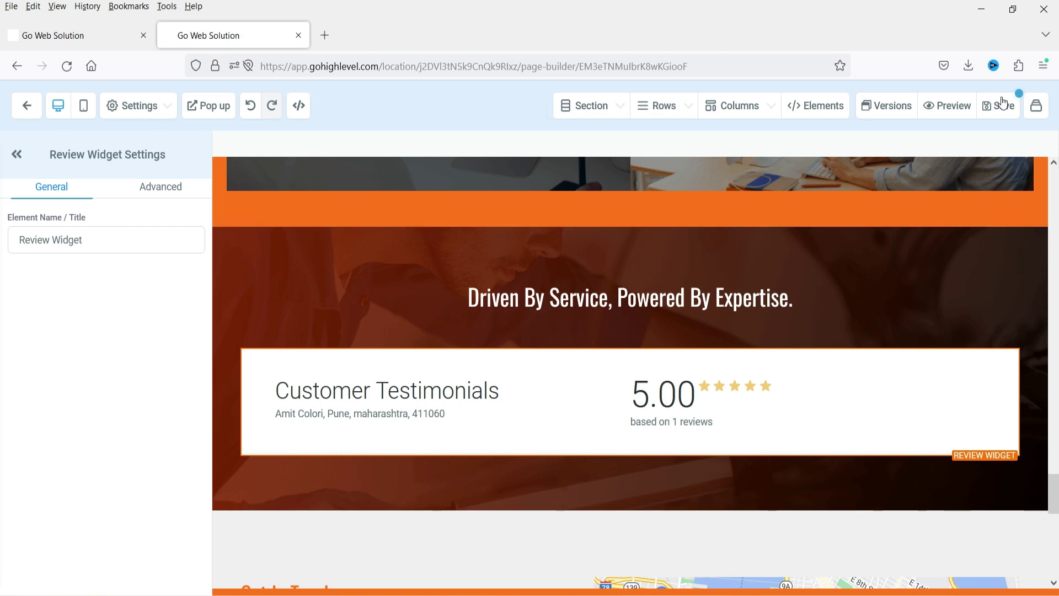
Return to the first browser tab listing the Car Repair Services pages.
mouse_move(893, 375)
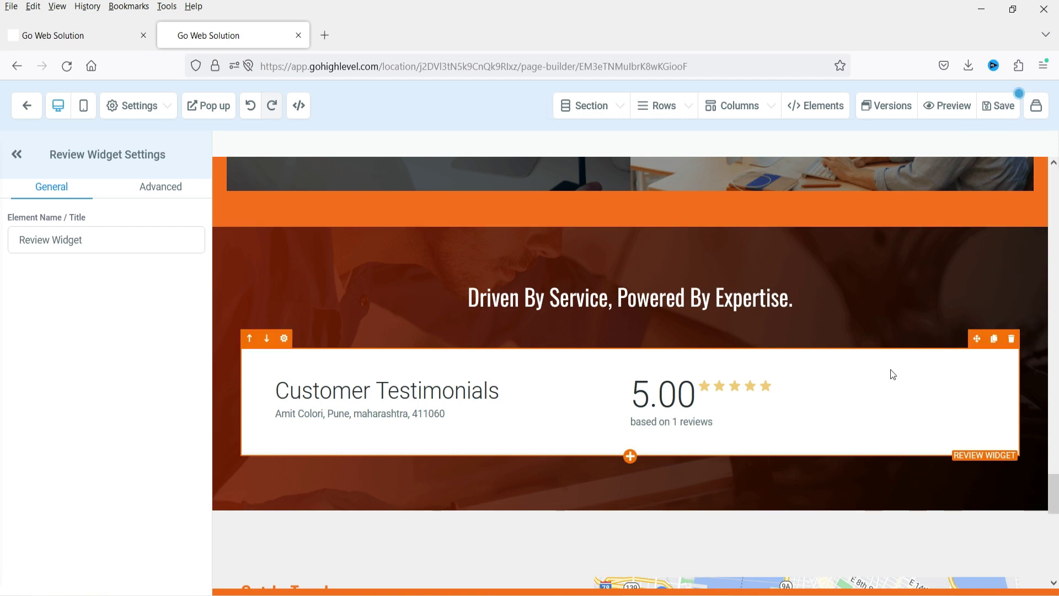
mouse_move(896, 291)
left_click(43, 36)
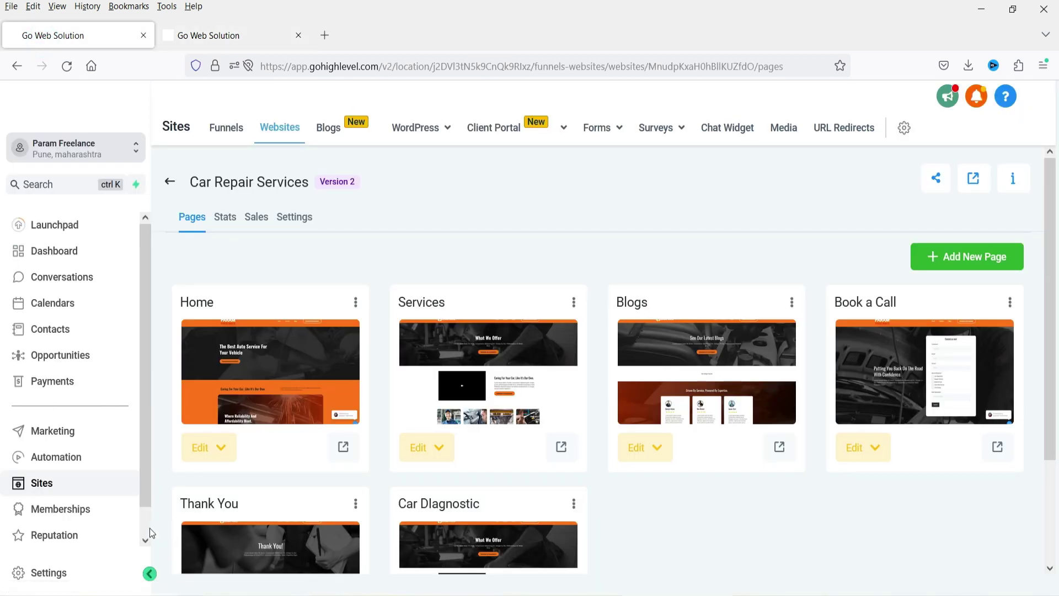
Open Reputation settings and review the Google review link and widget embed code.
left_click(70, 537)
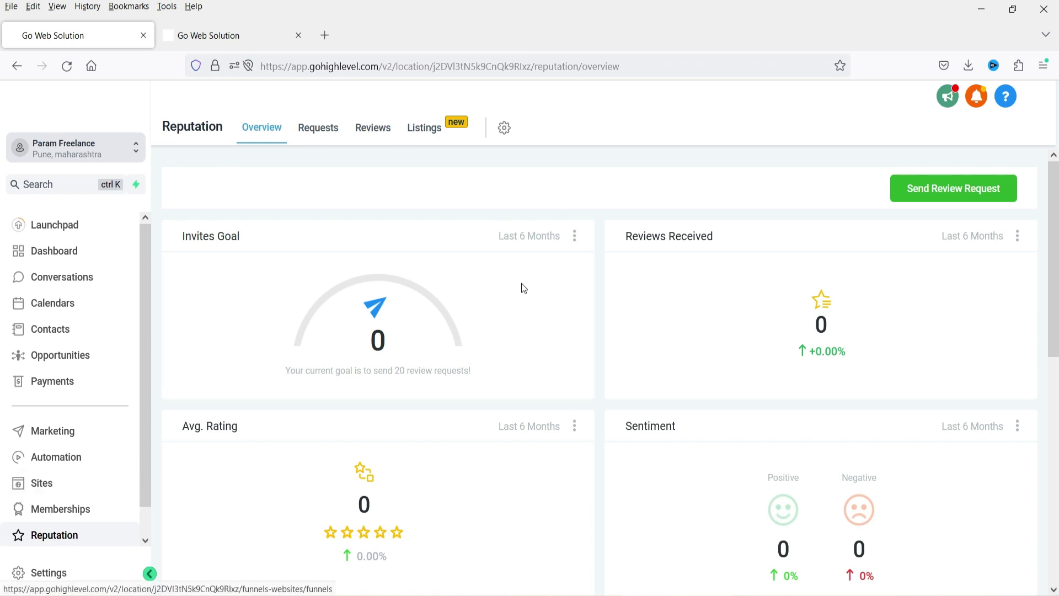
left_click(505, 128)
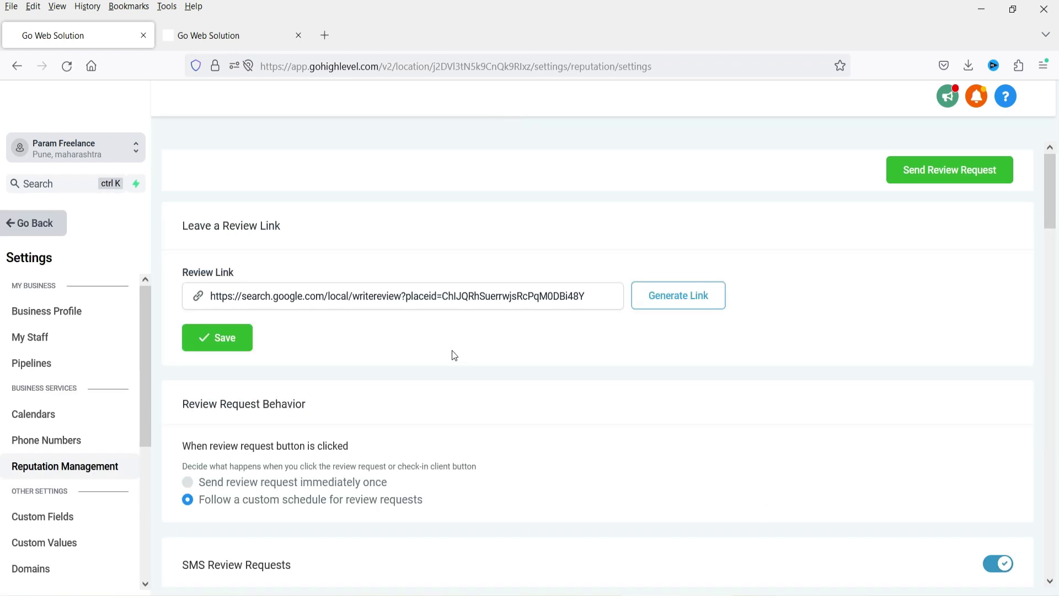
scroll(419, 315, "down", 15)
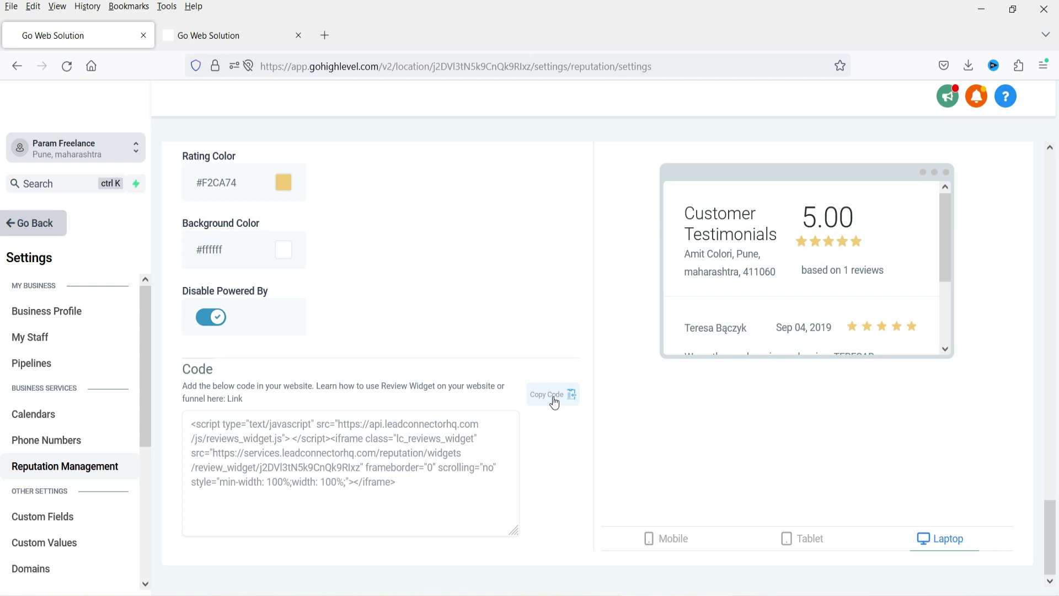
scroll(567, 345, "up", 15)
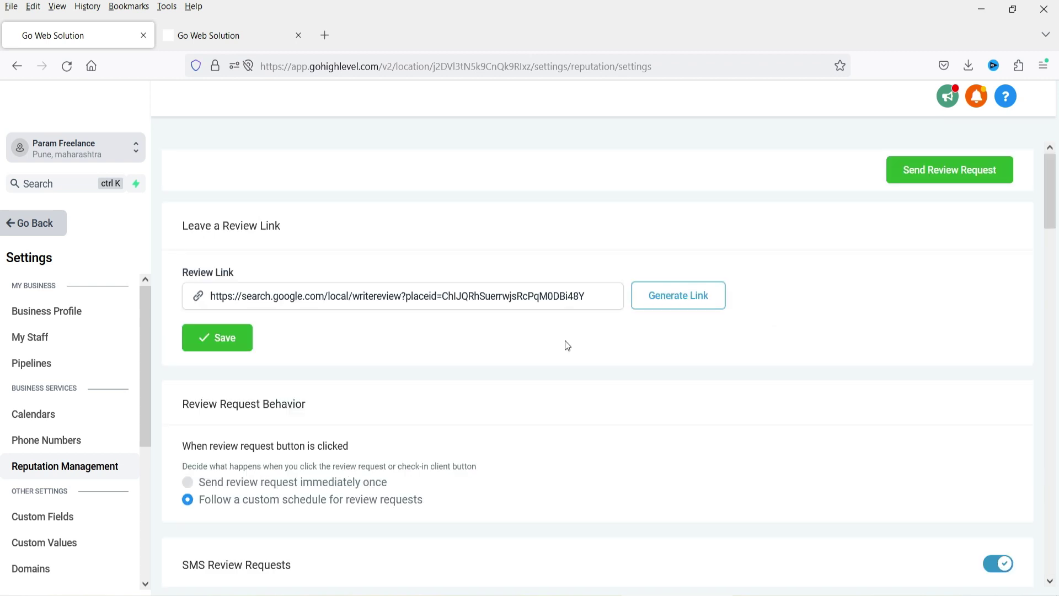